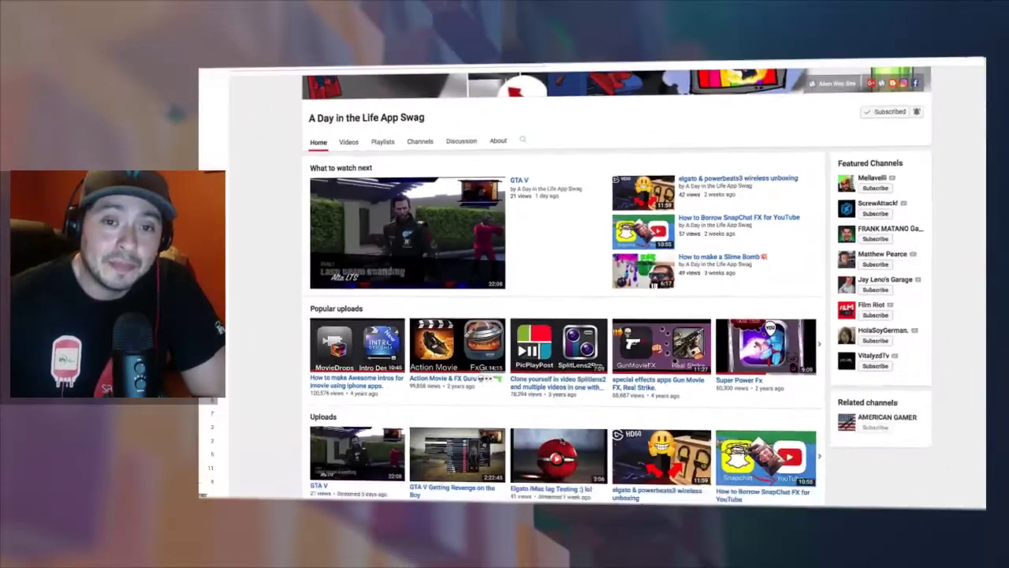
- Leave the YouTube channel page and open the ProductionCrate website
scroll(582, 276, "down", 1)
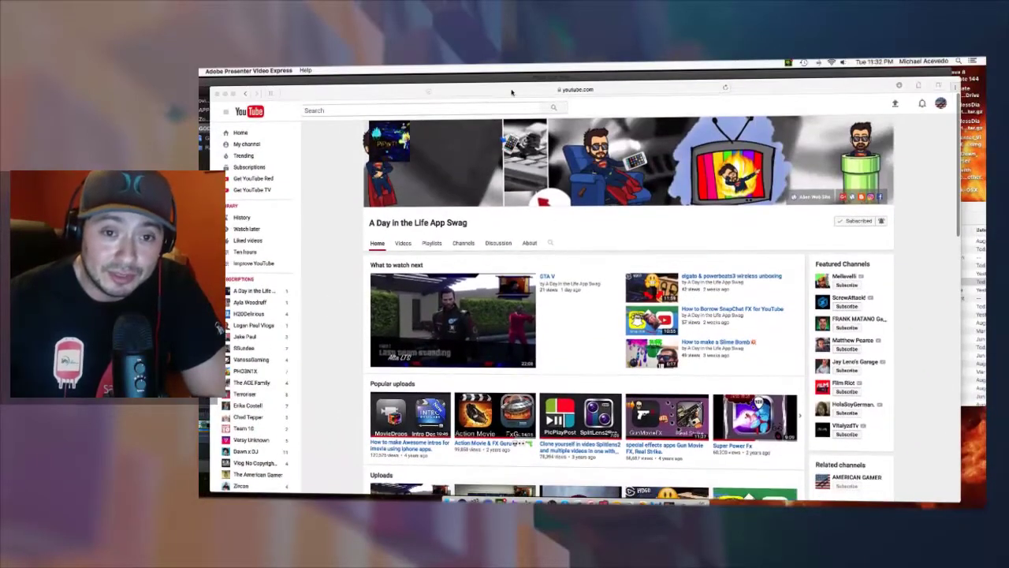
left_click(512, 90)
left_click(552, 123)
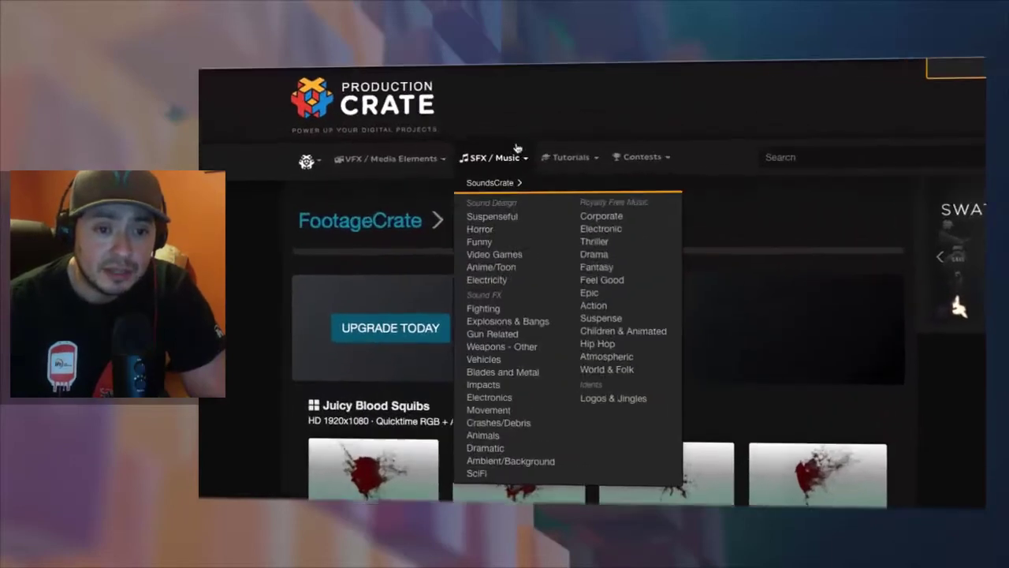
- Look over the categories offered under SFX / Music, Tutorials, Contests and VFX / Media Elements
mouse_move(394, 126)
mouse_move(506, 175)
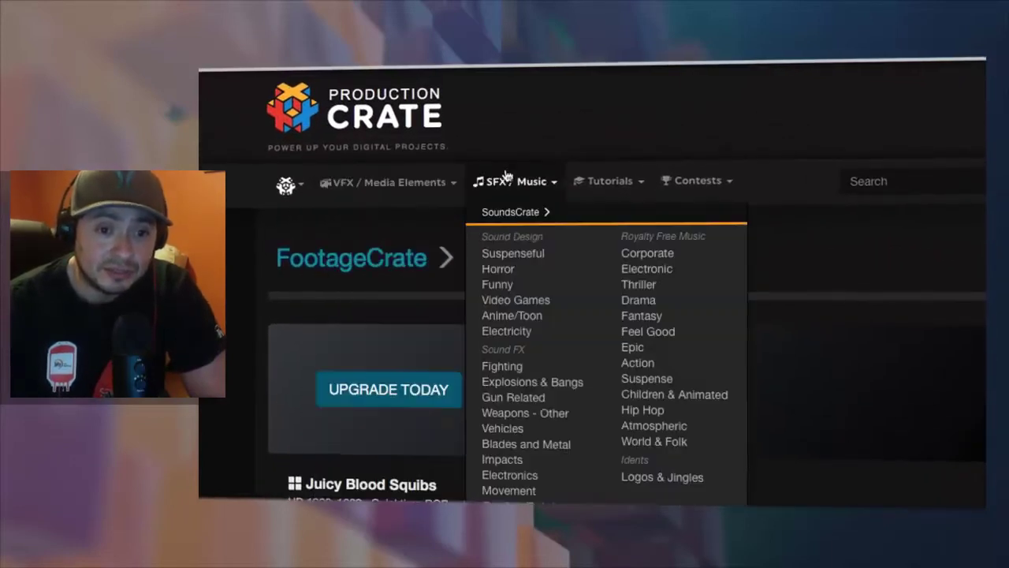
mouse_move(588, 178)
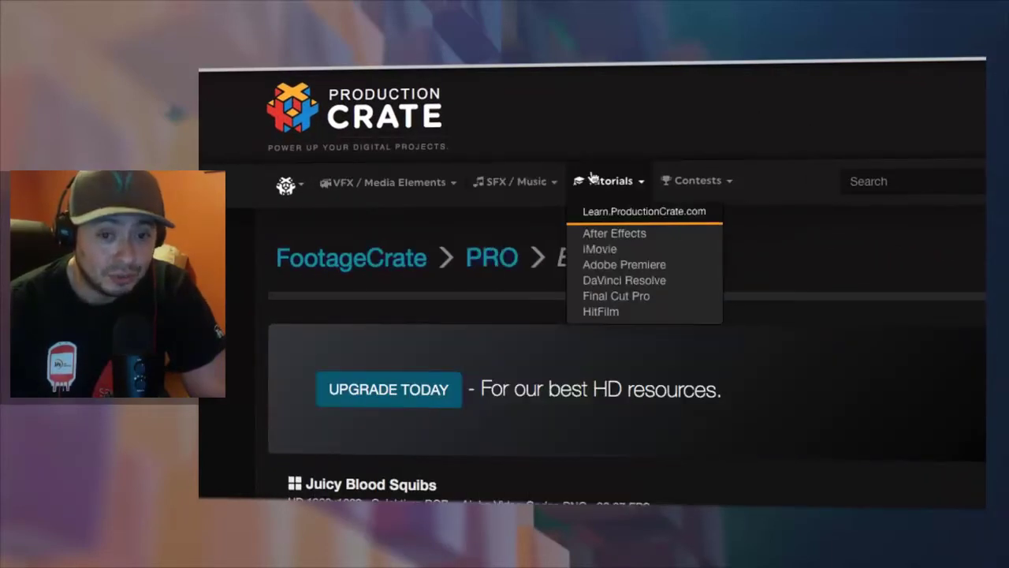
mouse_move(669, 180)
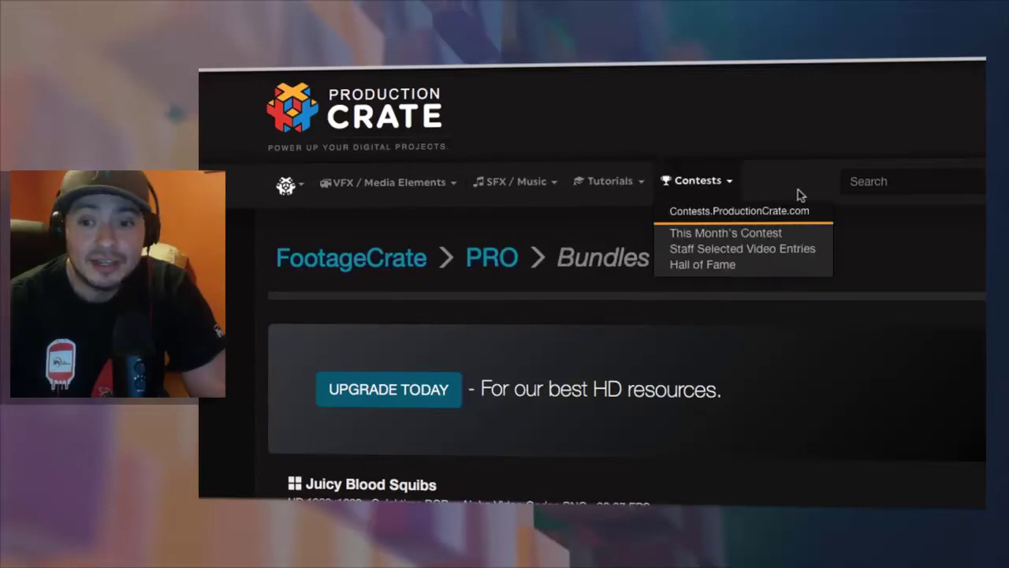
mouse_move(379, 193)
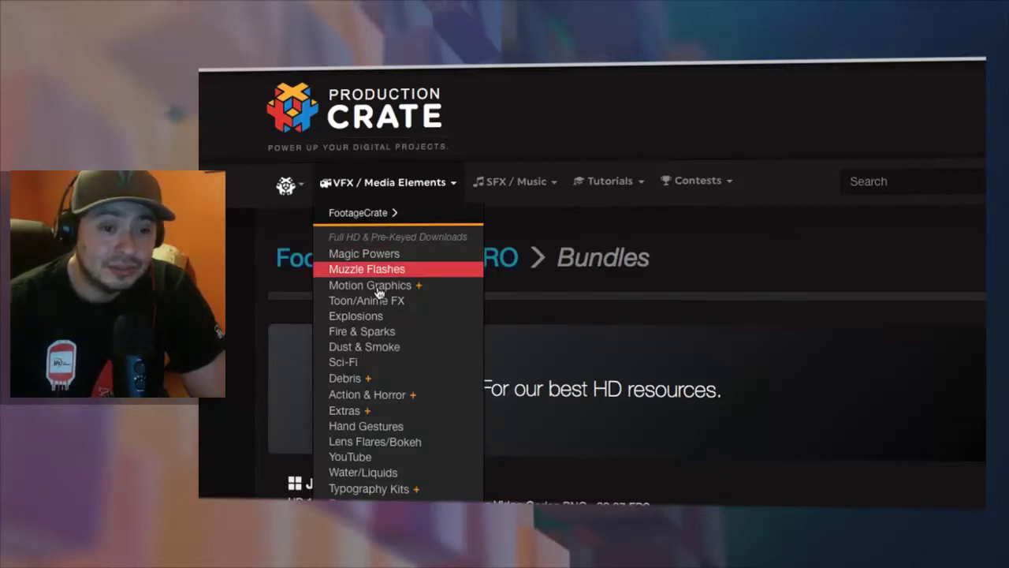
mouse_move(376, 293)
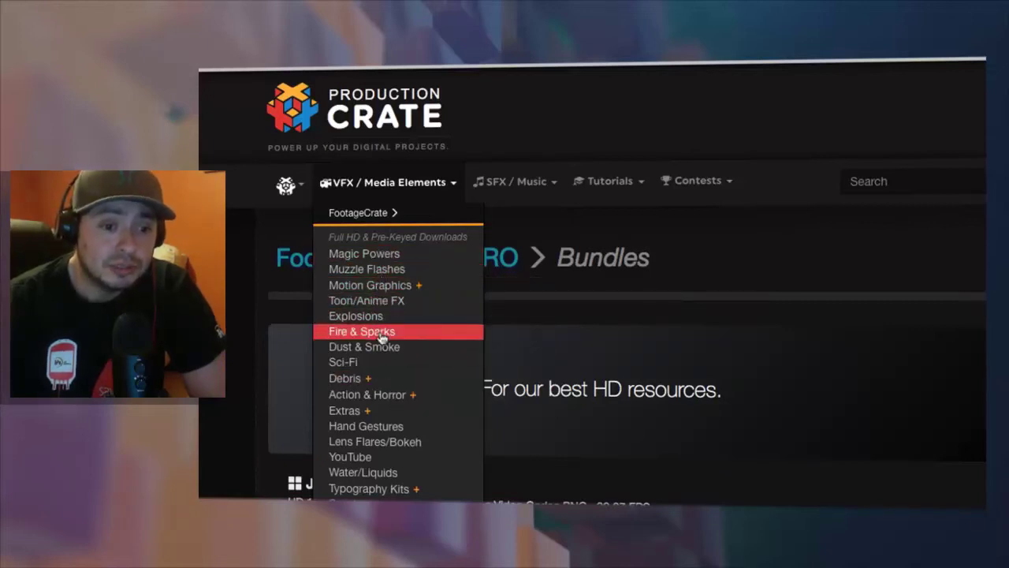
- Open the Toon/Anime FX category of the VFX media elements and browse its downloadable effects
scroll(379, 371, "down", 1)
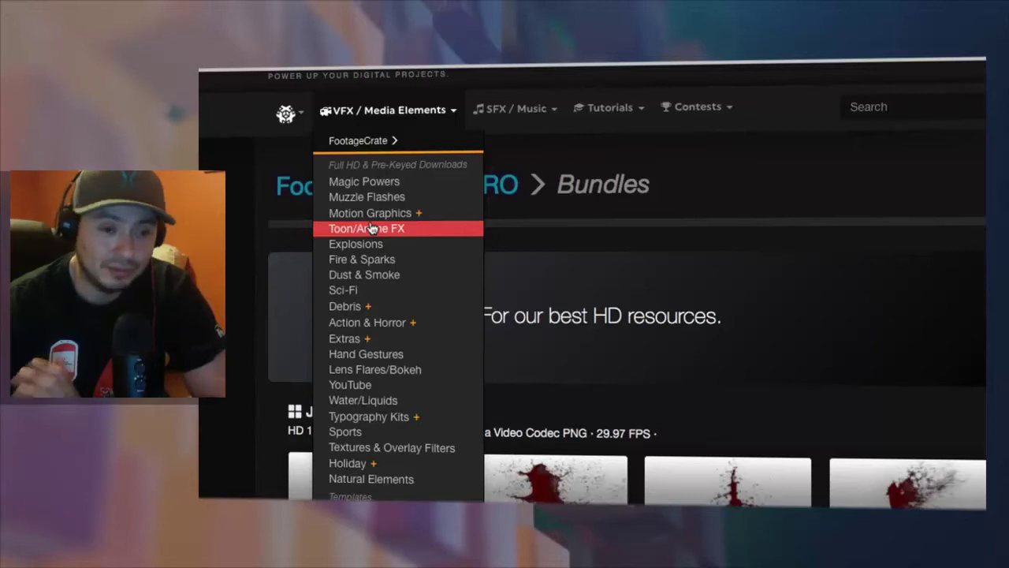
left_click(378, 229)
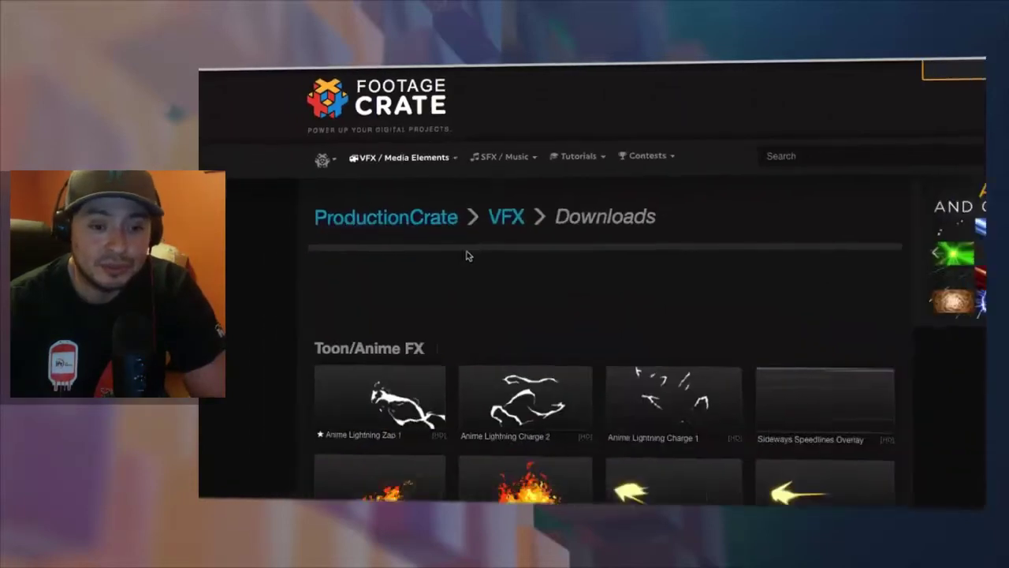
scroll(557, 280, "down", 5)
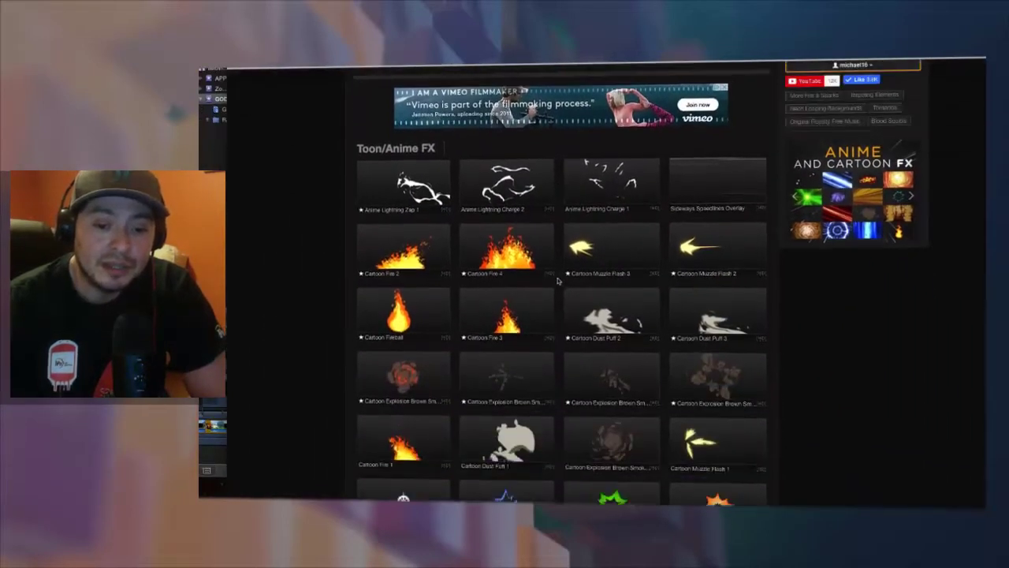
scroll(557, 280, "down", 5)
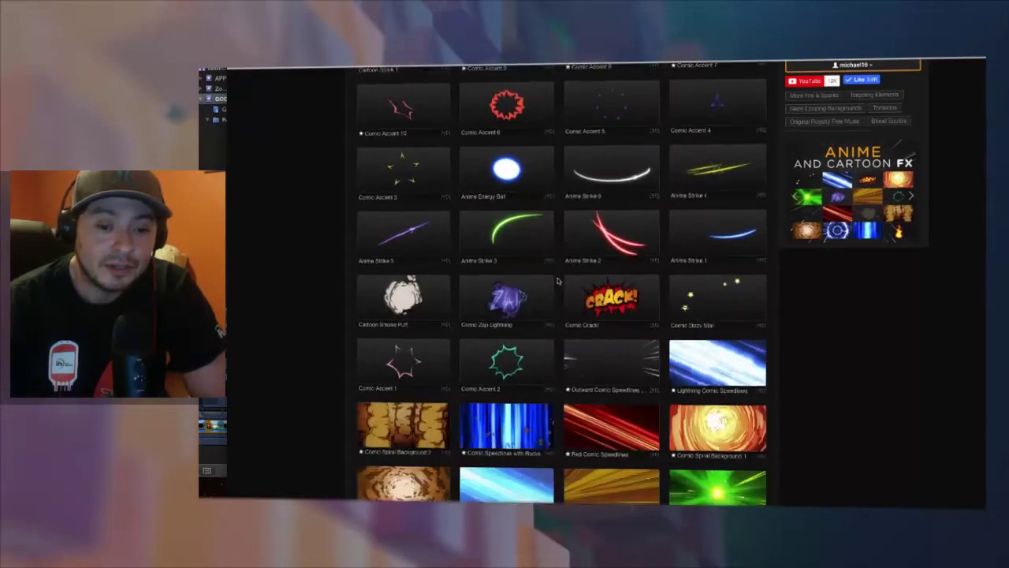
scroll(557, 280, "down", 5)
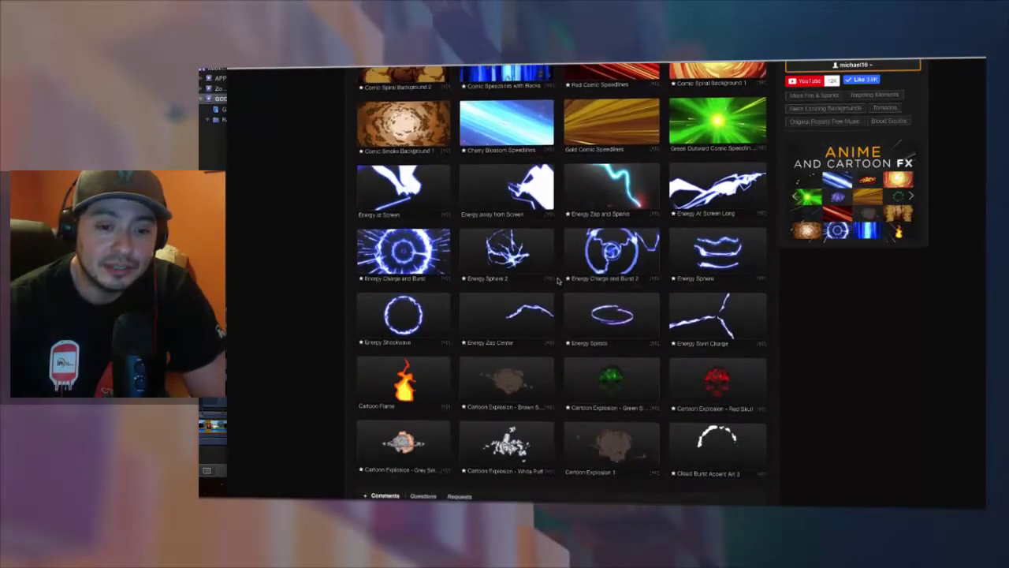
scroll(557, 280, "down", 6)
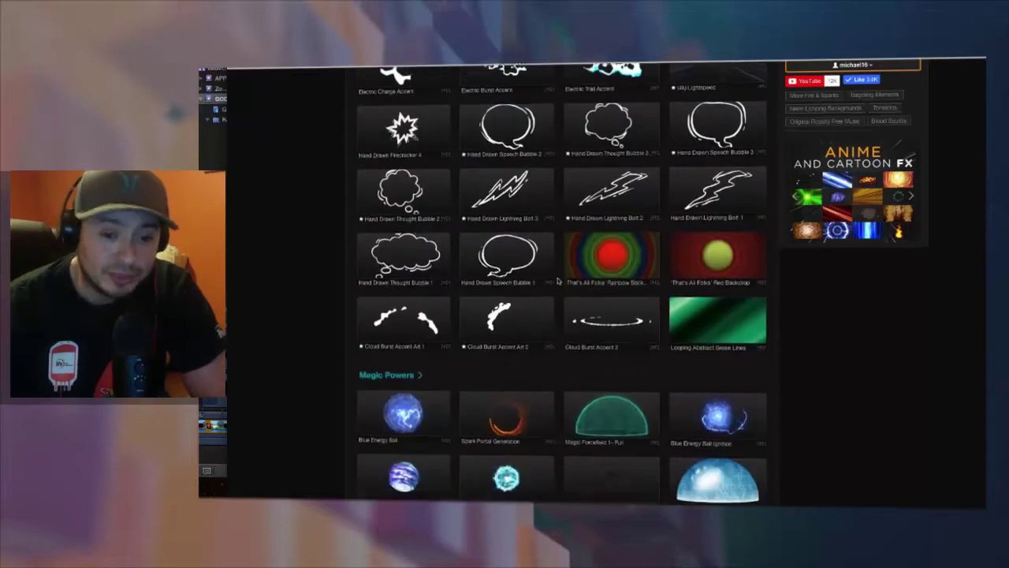
scroll(557, 280, "up", 15)
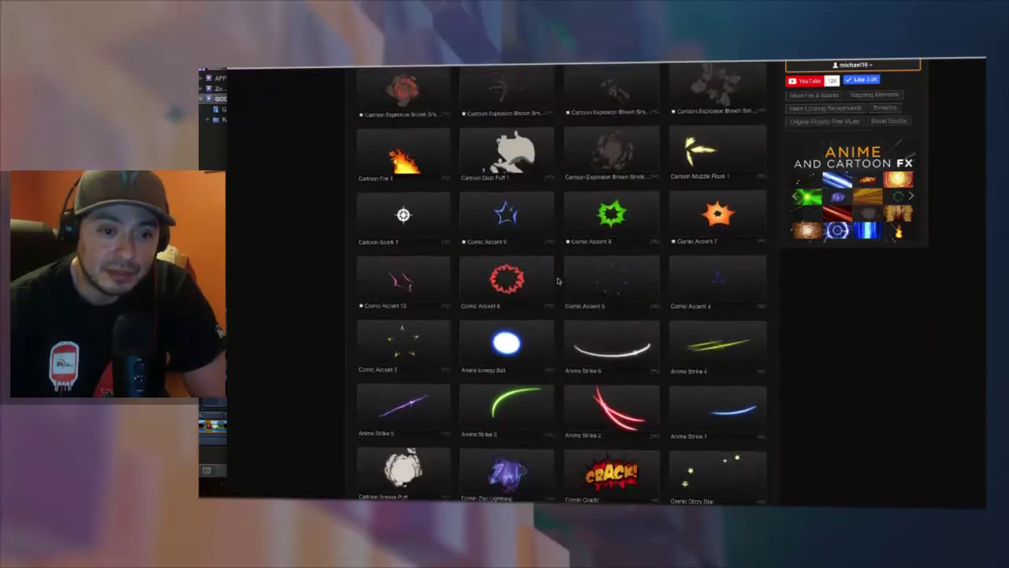
- Open the full HD / Pre-Keyed Magic Powers download list and browse its effects
mouse_move(403, 145)
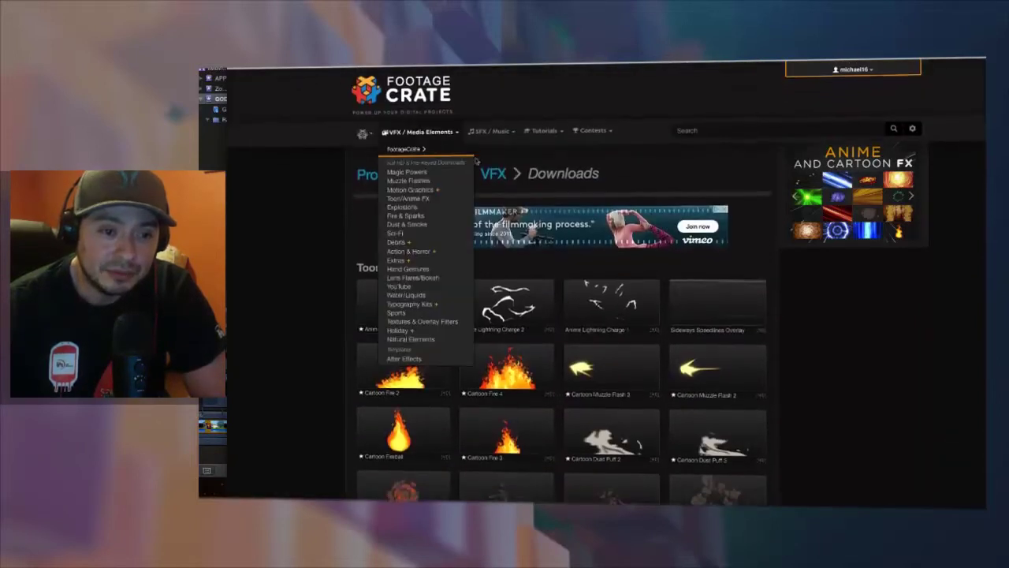
left_click(409, 170)
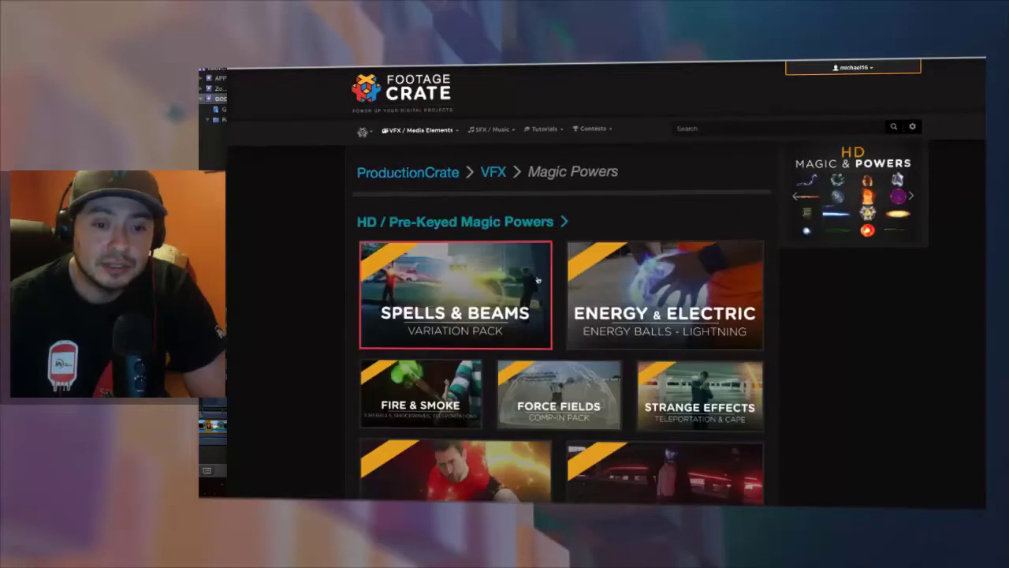
left_click(503, 224)
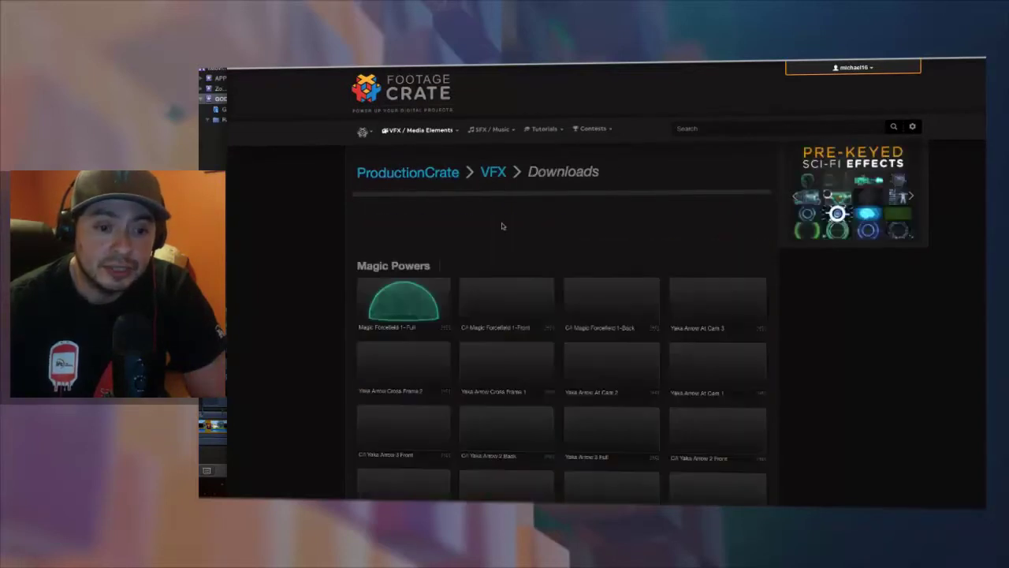
scroll(509, 353, "down", 3)
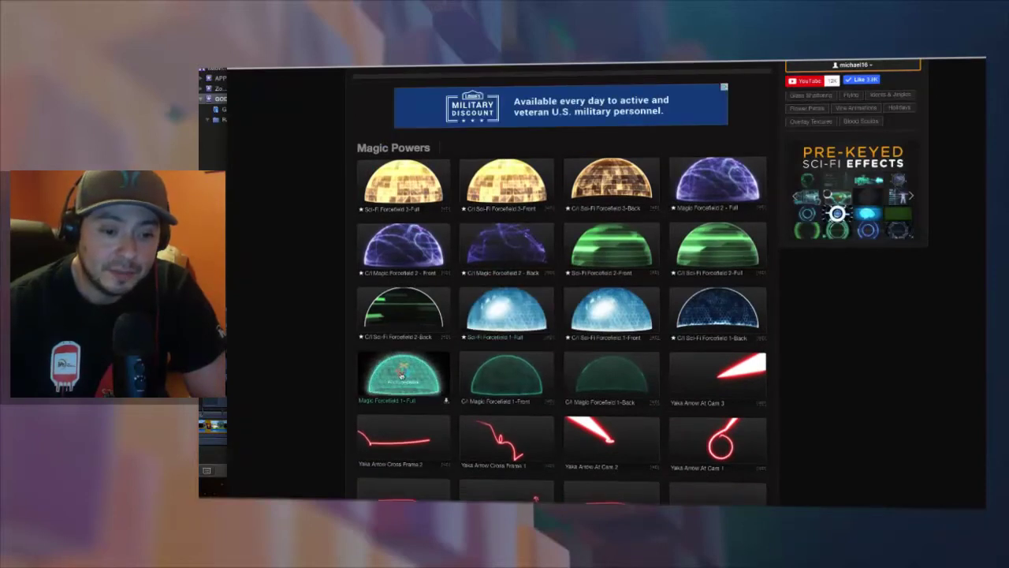
scroll(405, 376, "down", 3)
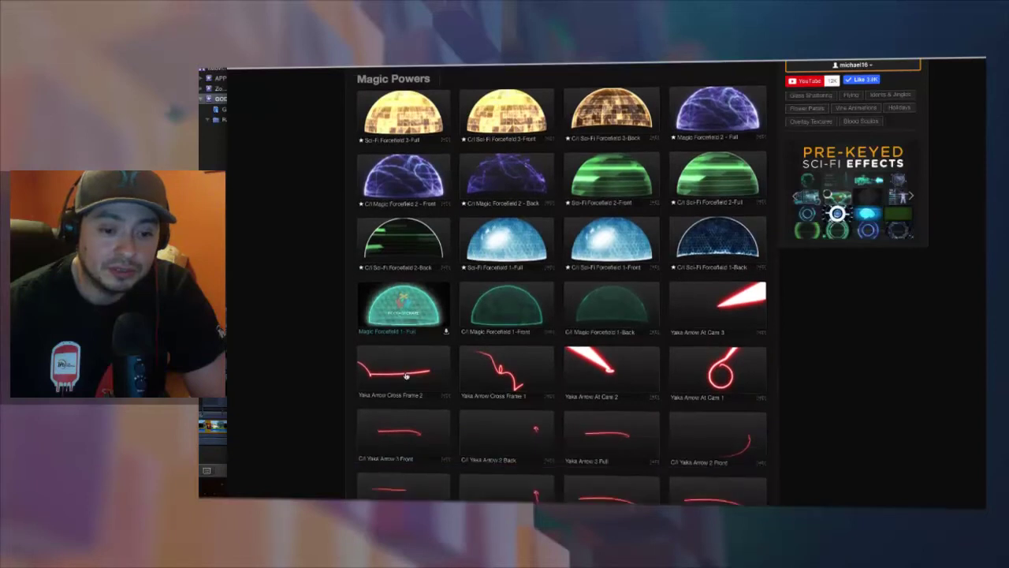
scroll(406, 376, "down", 10)
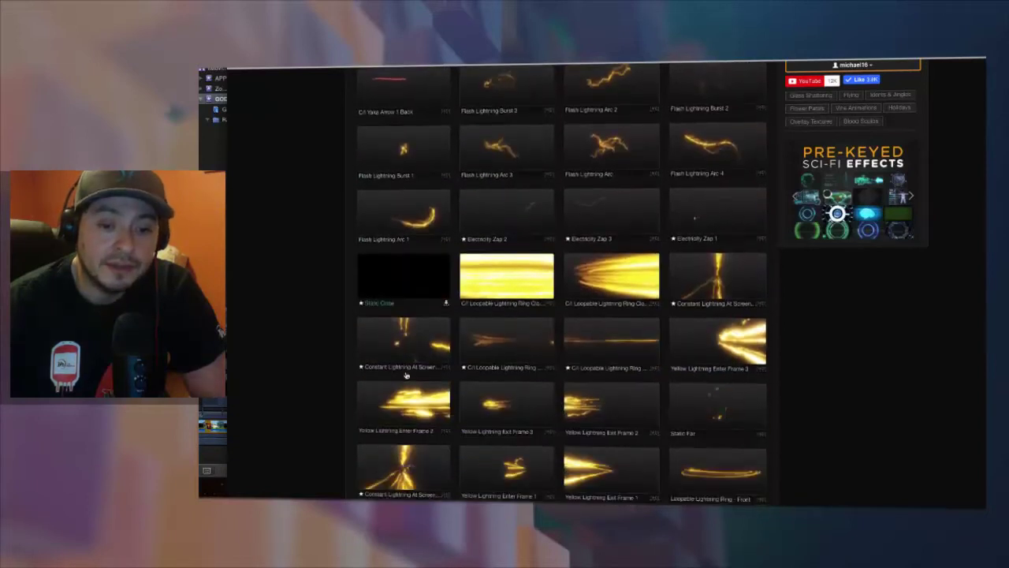
scroll(406, 376, "down", 8)
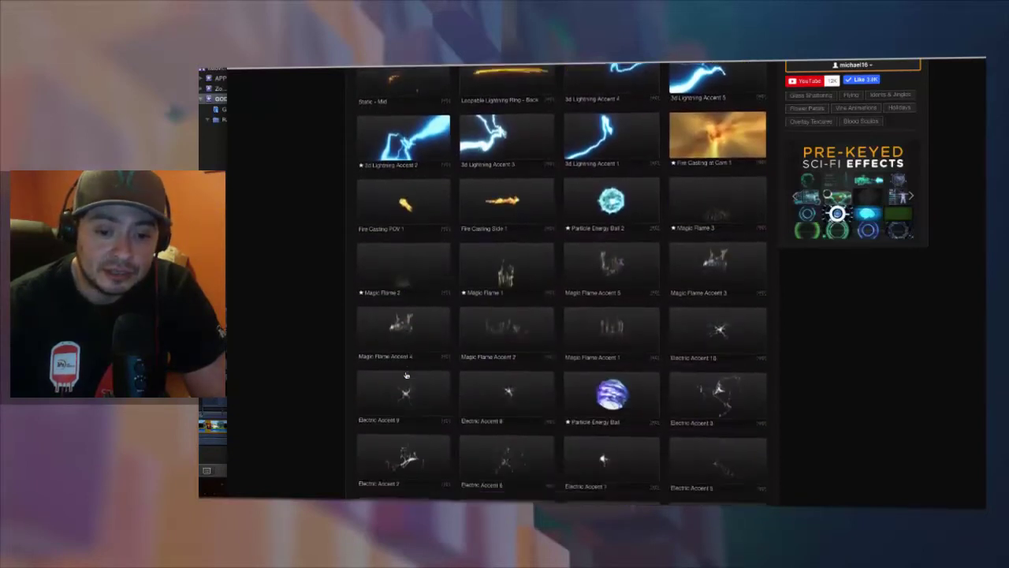
scroll(406, 376, "down", 7)
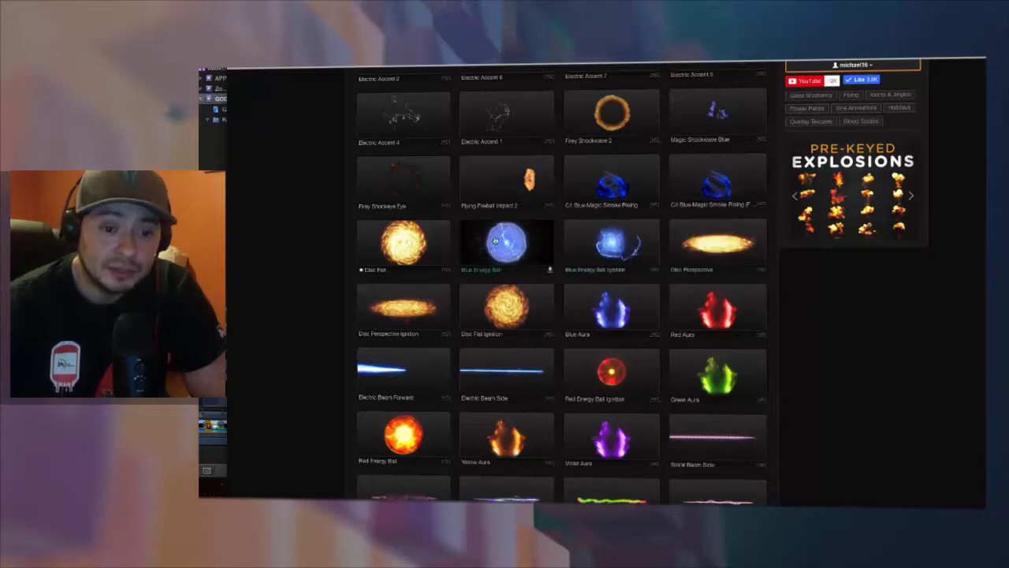
scroll(501, 245, "down", 15)
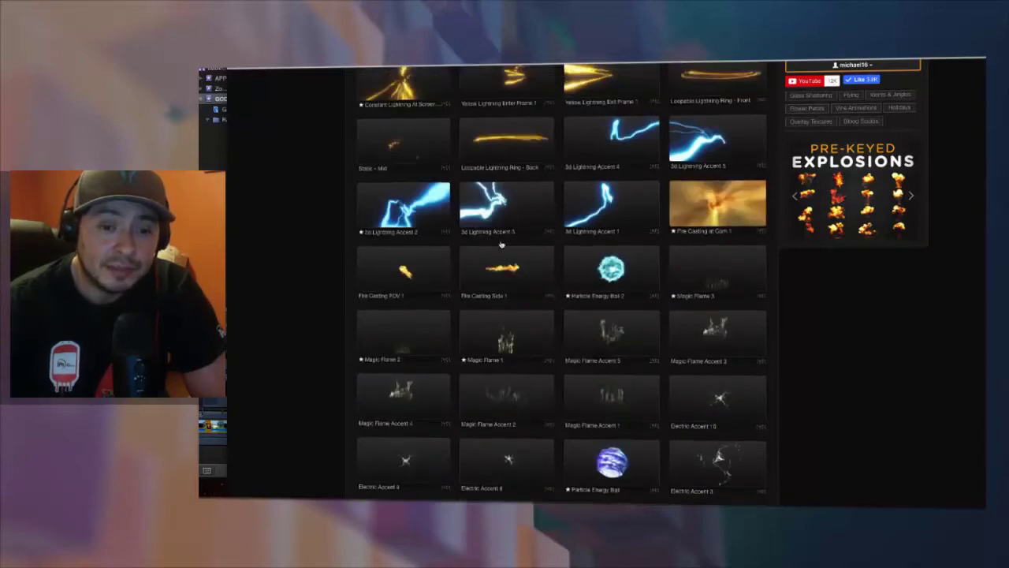
scroll(501, 245, "up", 20)
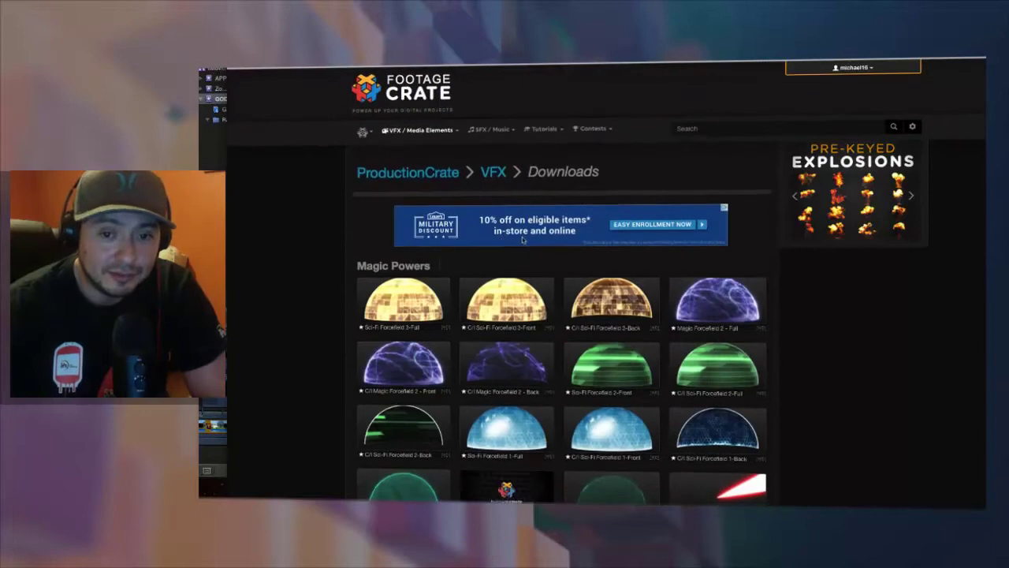
- Search the effects library for "counter" and preview several of the counter animations
left_click(688, 126)
type("cou")
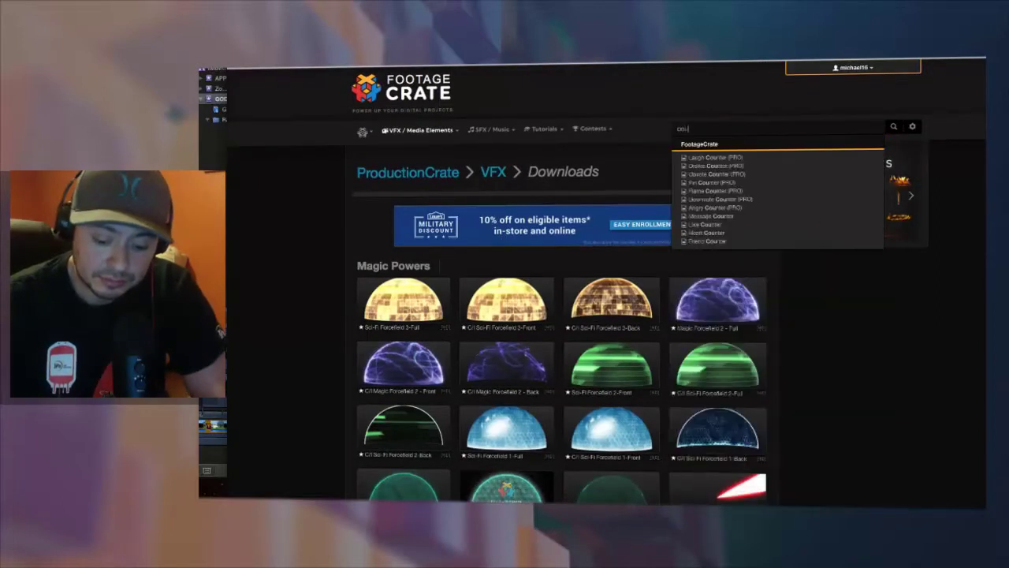
type("nter")
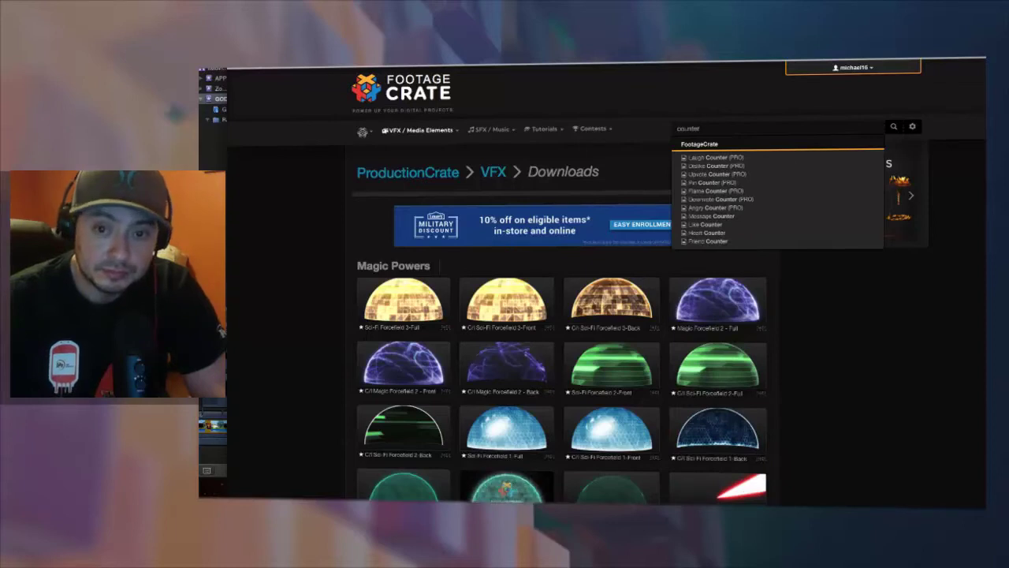
key("Return")
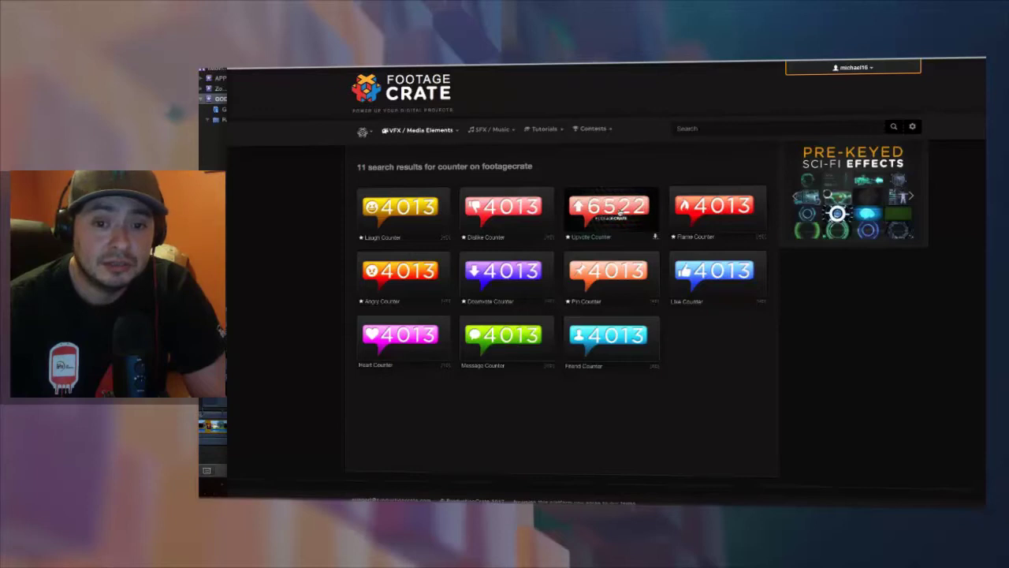
mouse_move(700, 202)
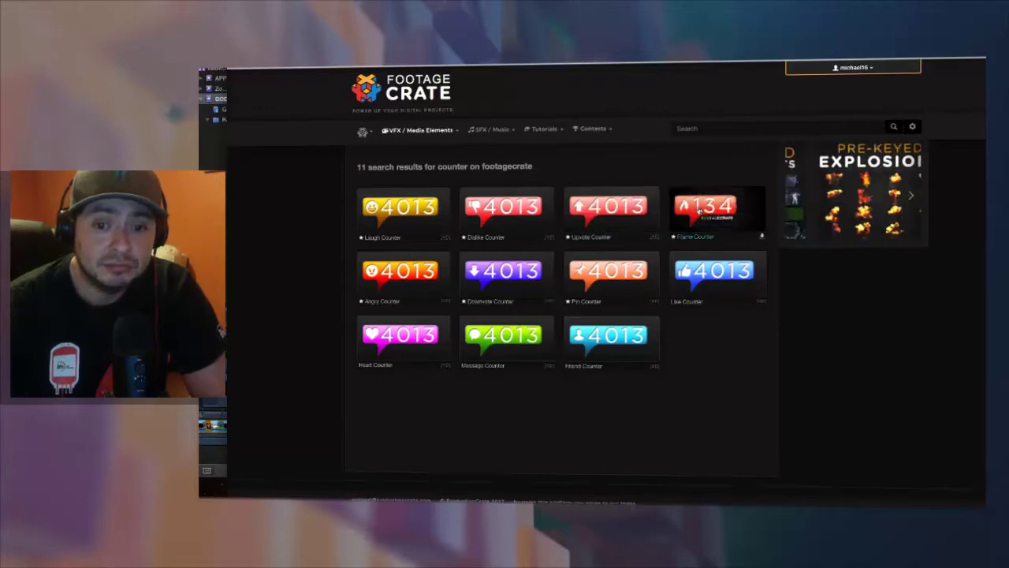
mouse_move(712, 270)
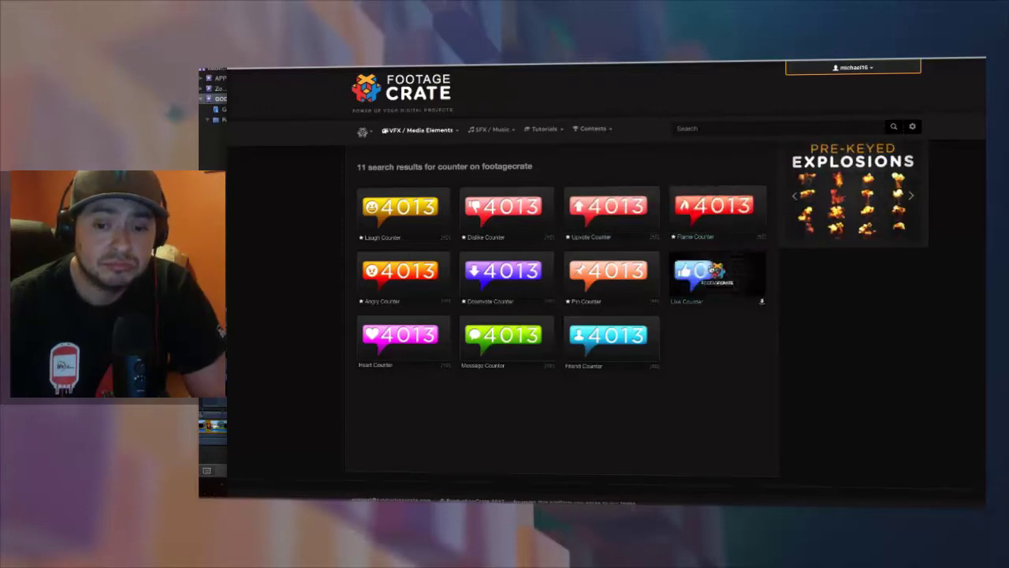
mouse_move(587, 329)
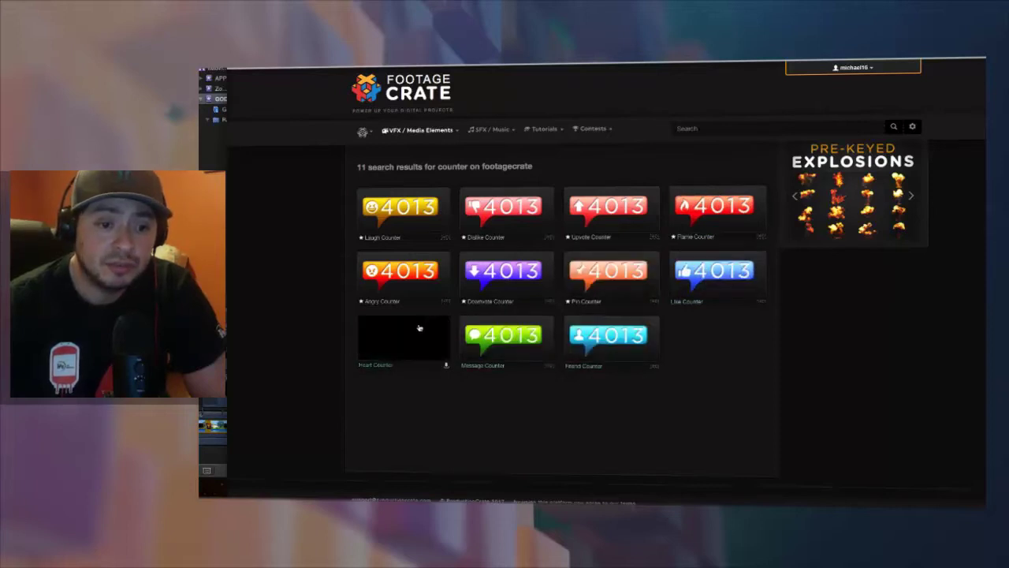
mouse_move(409, 205)
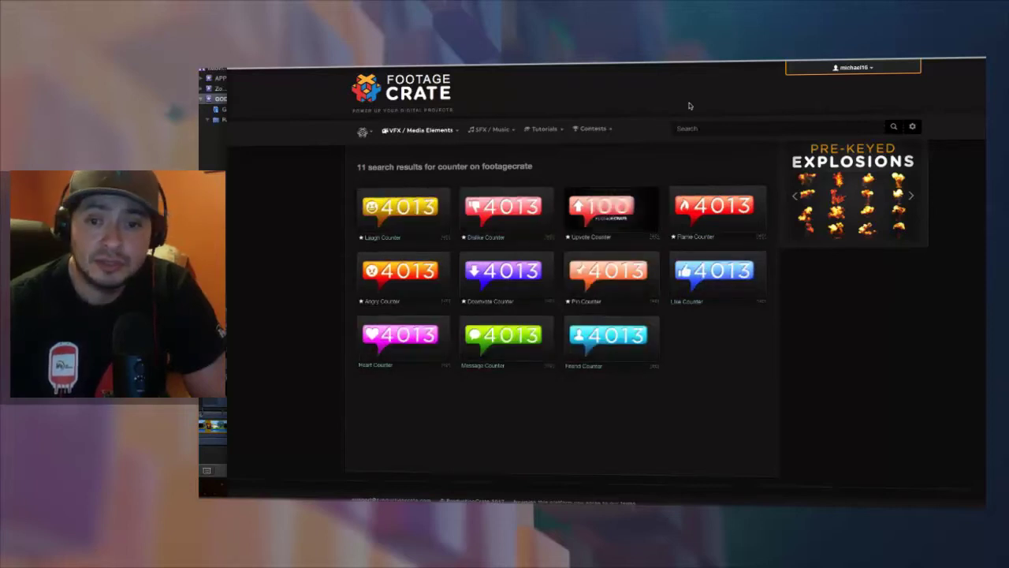
- Search the effects library for "heart"
left_click(709, 127)
type("h")
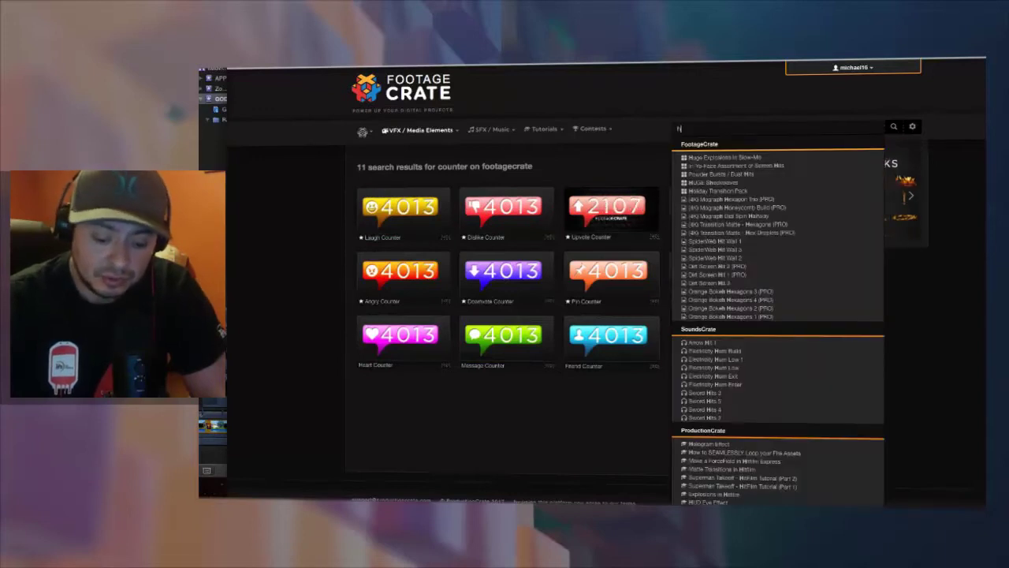
type("eart")
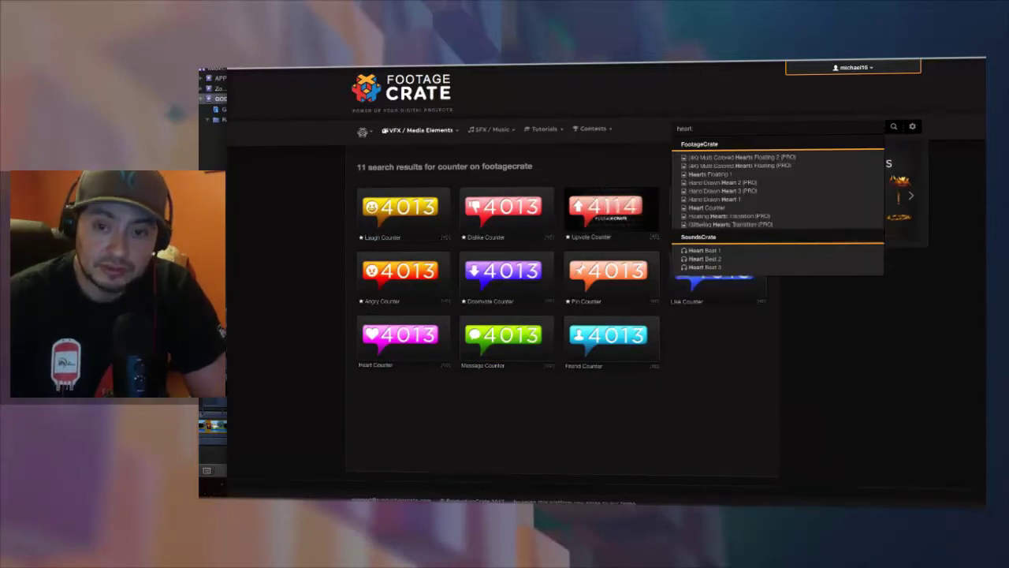
key("Return")
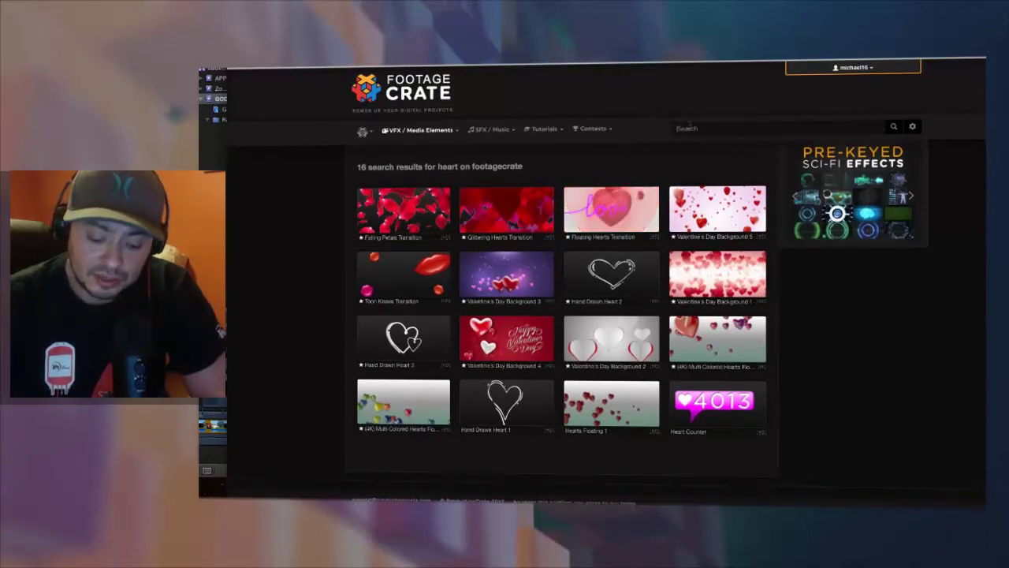
- Look up "muzzl" in the effects library, preview the suggested Cartoon Muzzle Flash 3 (PRO) and close the preview
left_click(689, 126)
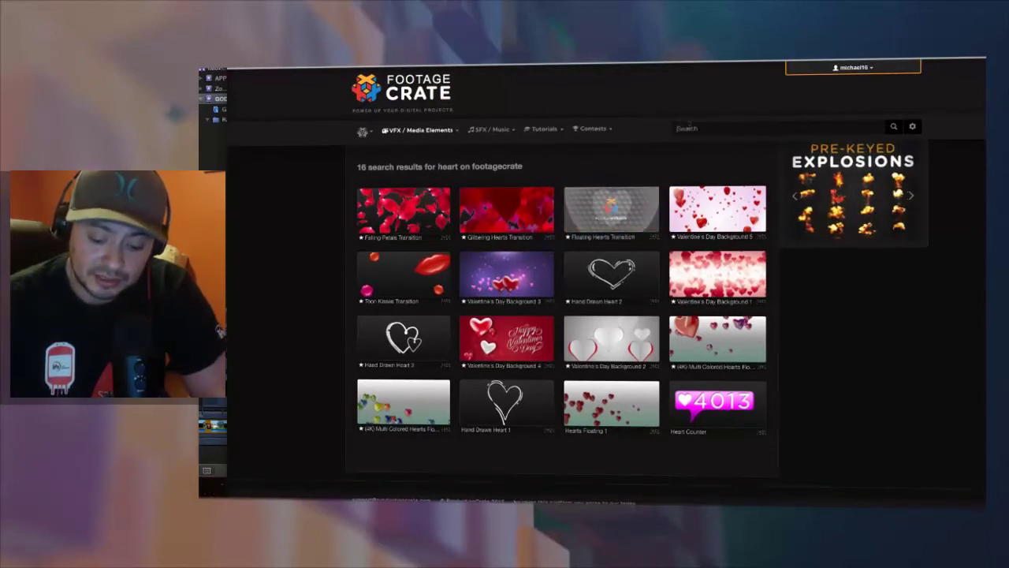
type("muzzl")
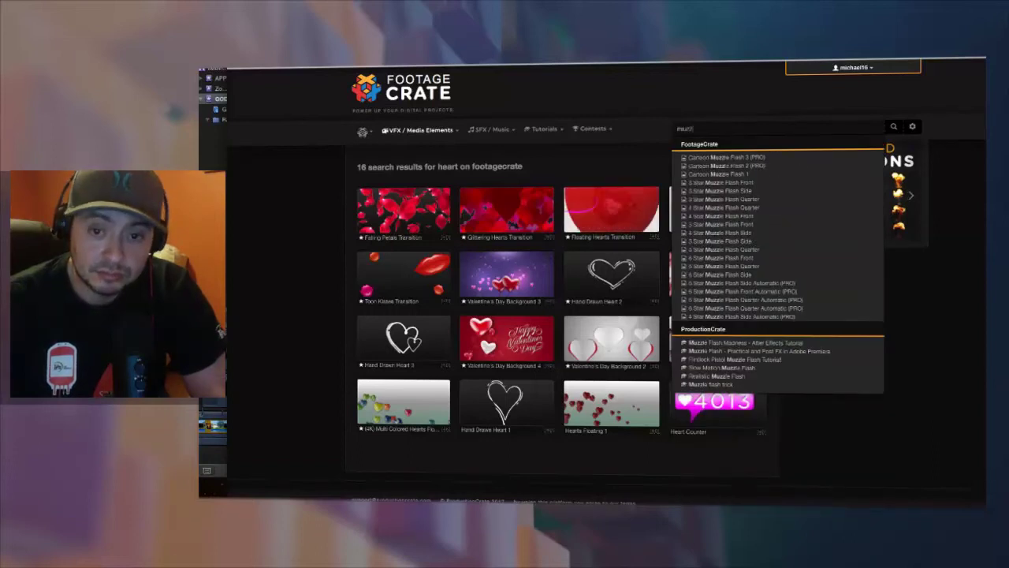
left_click(702, 157)
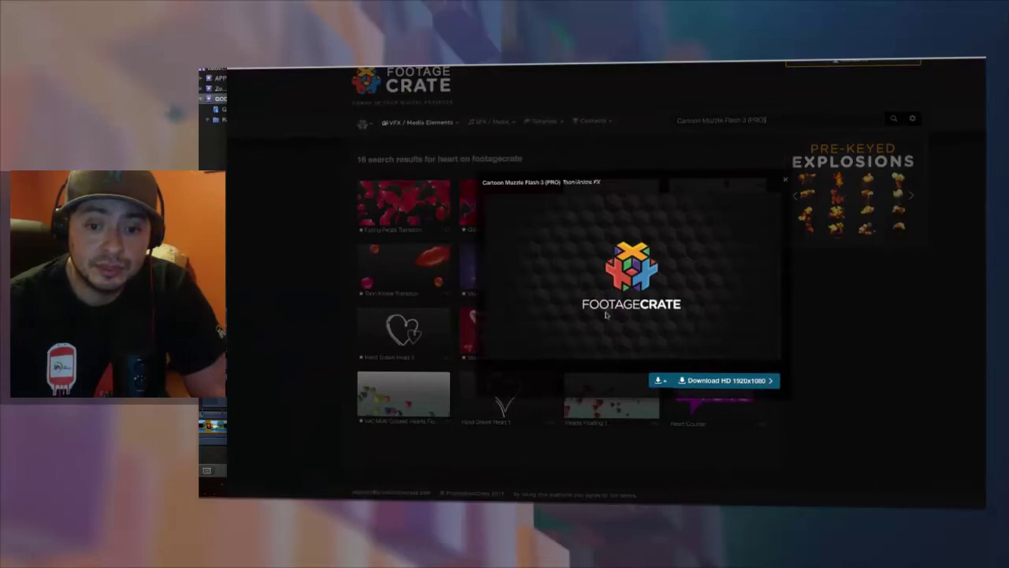
left_click(783, 180)
- Open the Muzzle Flashes category of the VFX media elements and browse its downloadable effects
mouse_move(418, 122)
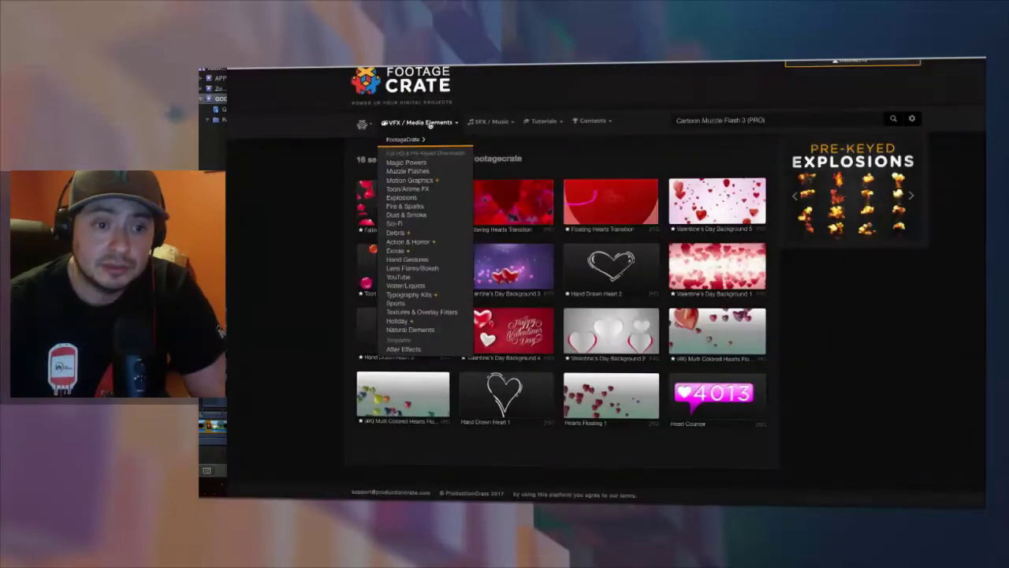
left_click(410, 172)
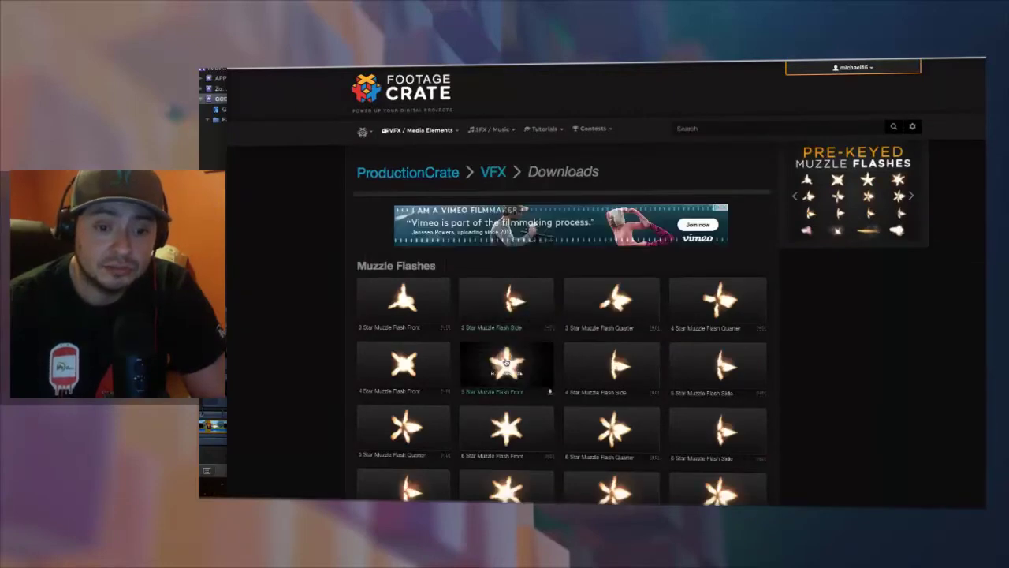
scroll(505, 364, "down", 3)
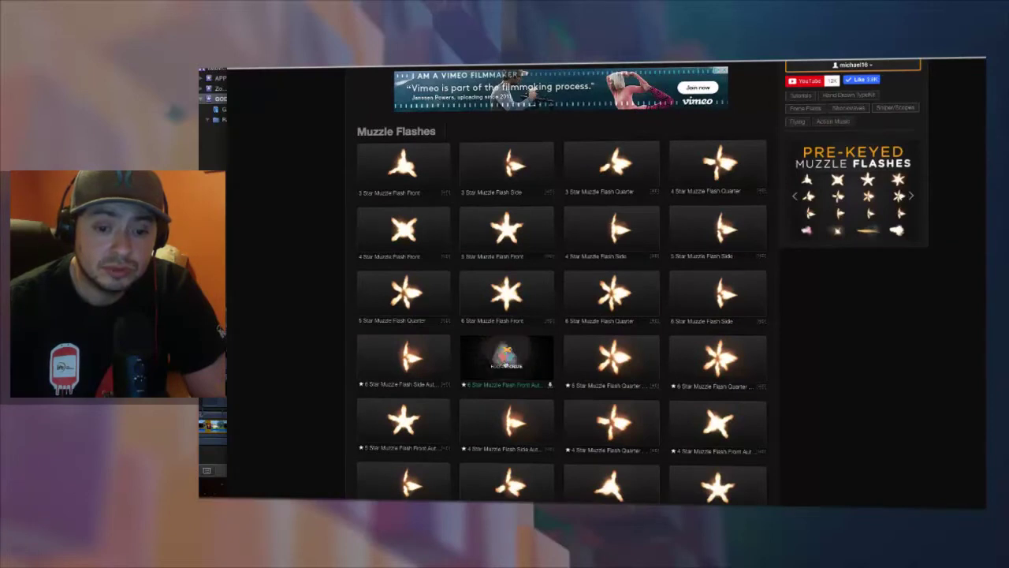
scroll(505, 364, "down", 6)
scroll(506, 364, "up", 10)
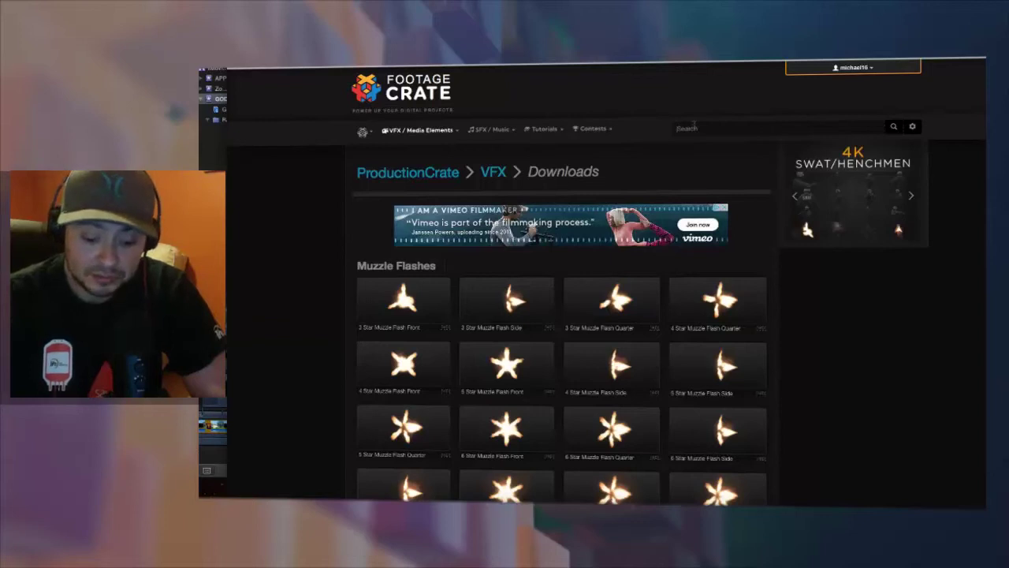
- Search the effects library for "icons"
left_click(693, 126)
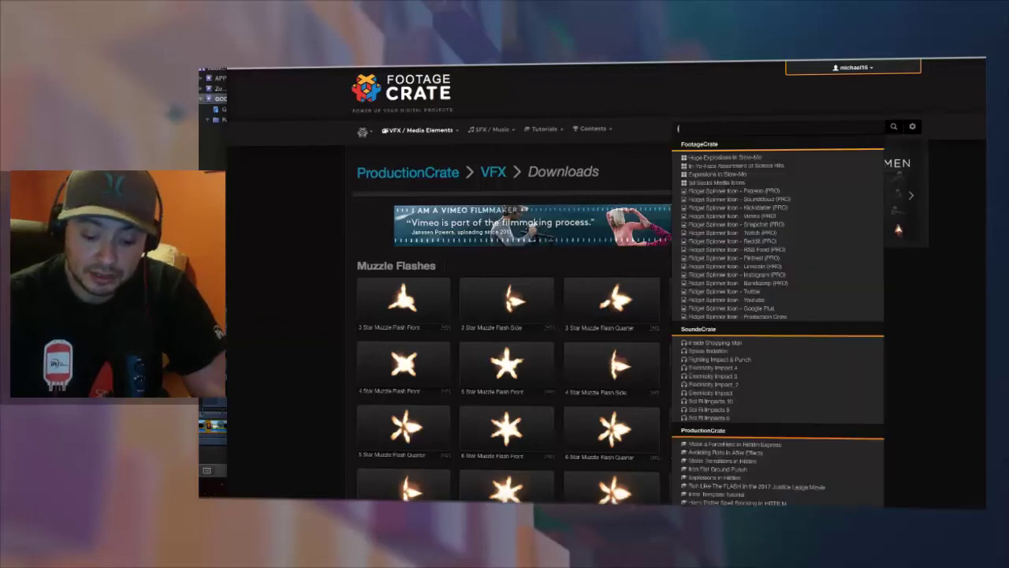
type("icons")
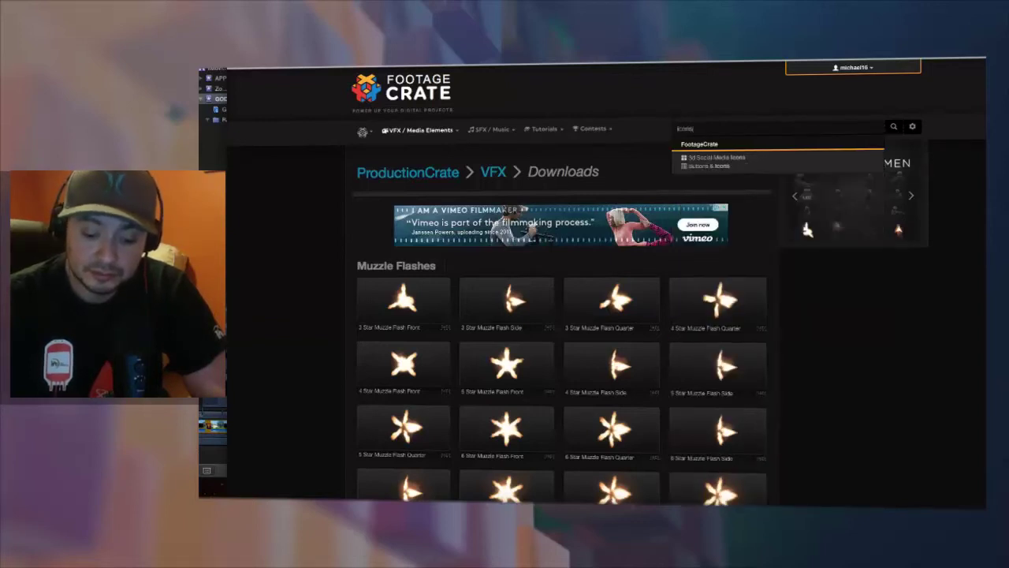
key("Return")
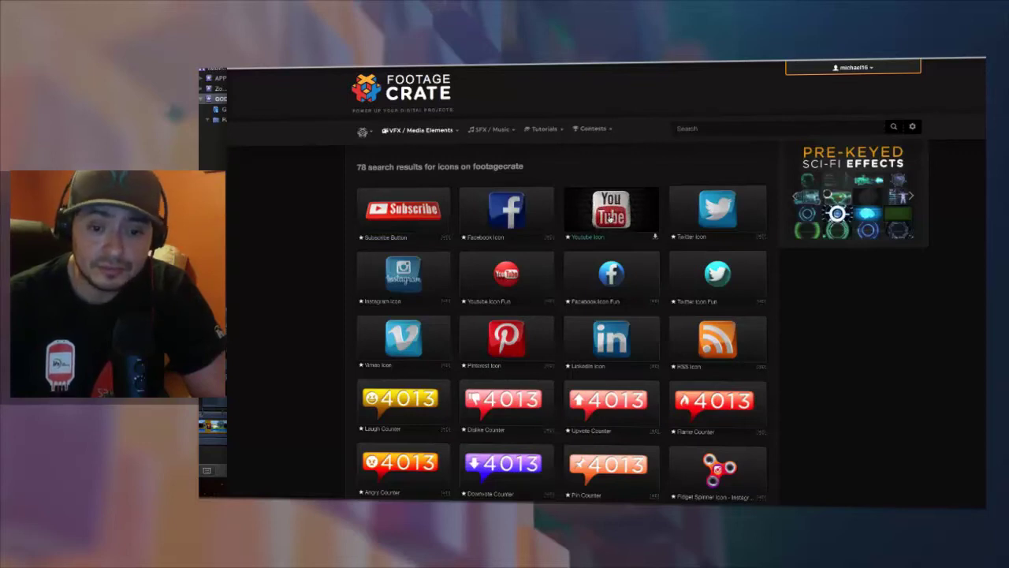
- Browse the icons search results, examining the social media icons, counters, fidget spinners, video buttons and emojis
scroll(710, 260, "down", 3)
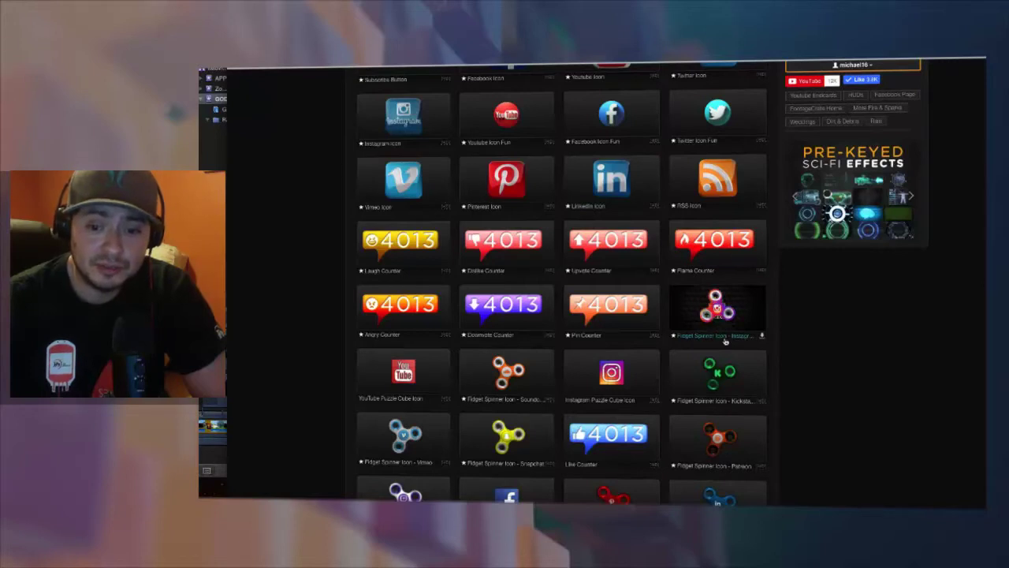
scroll(712, 344, "down", 2)
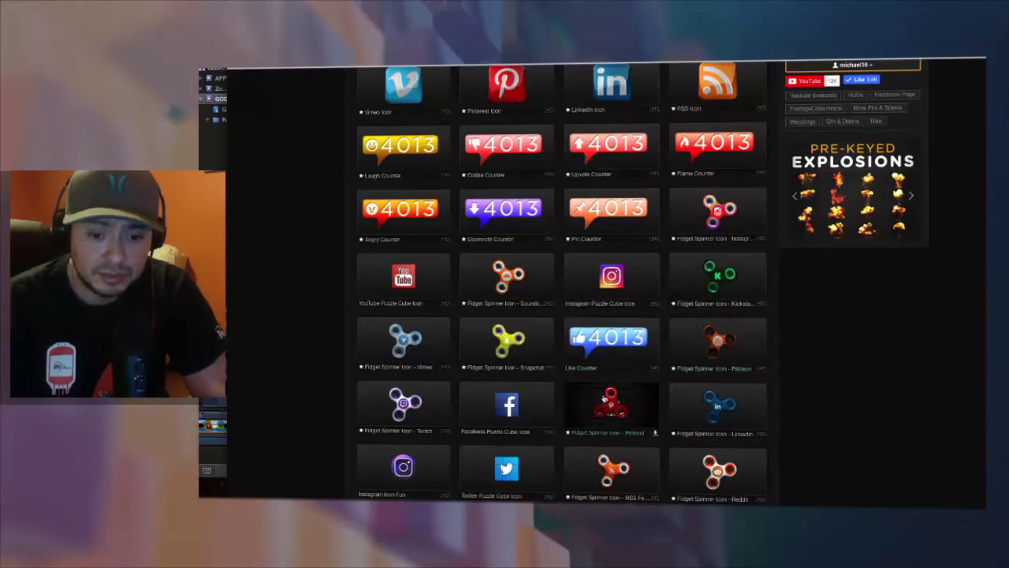
scroll(596, 456, "down", 1)
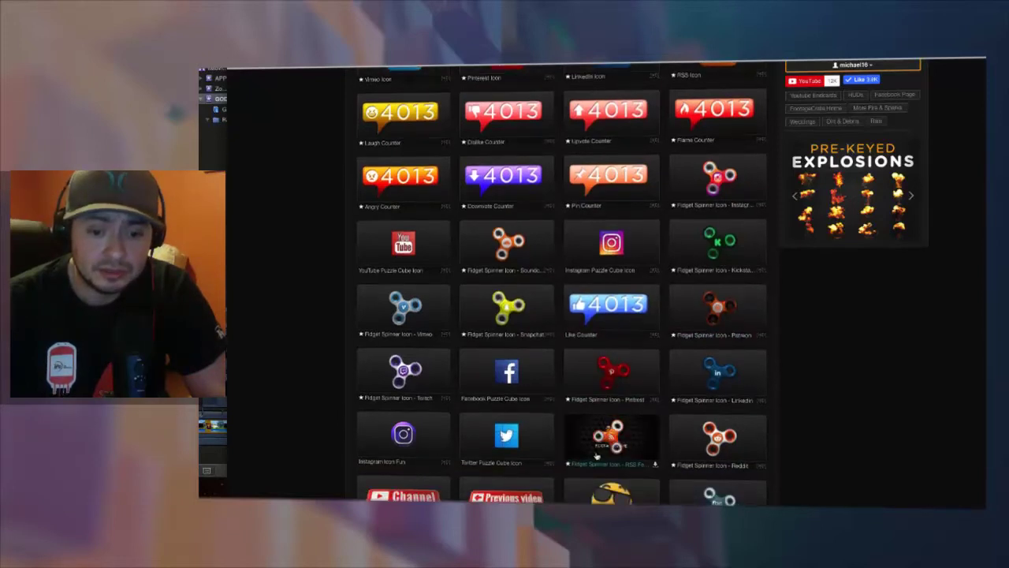
scroll(606, 439, "down", 3)
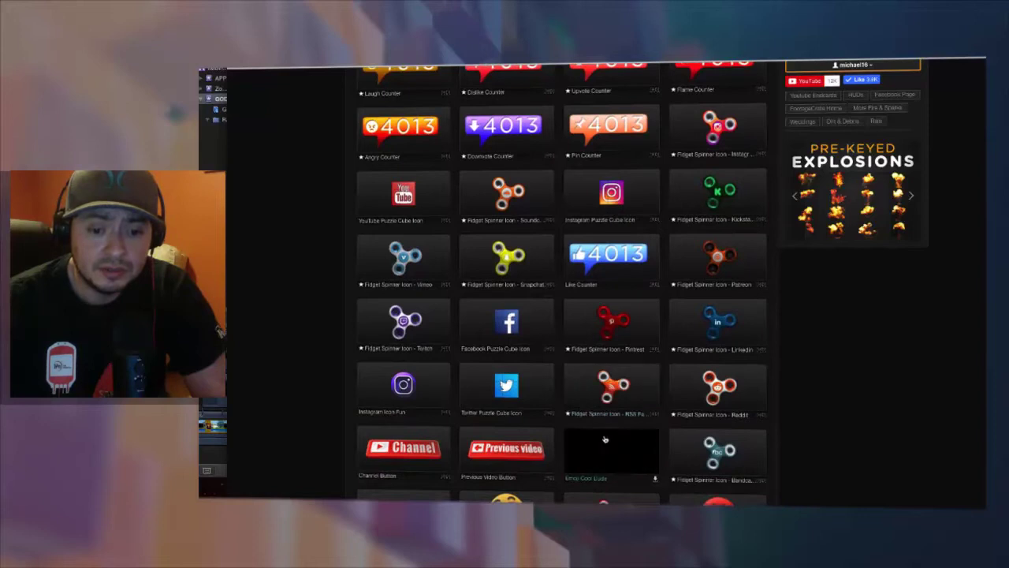
scroll(552, 429, "down", 2)
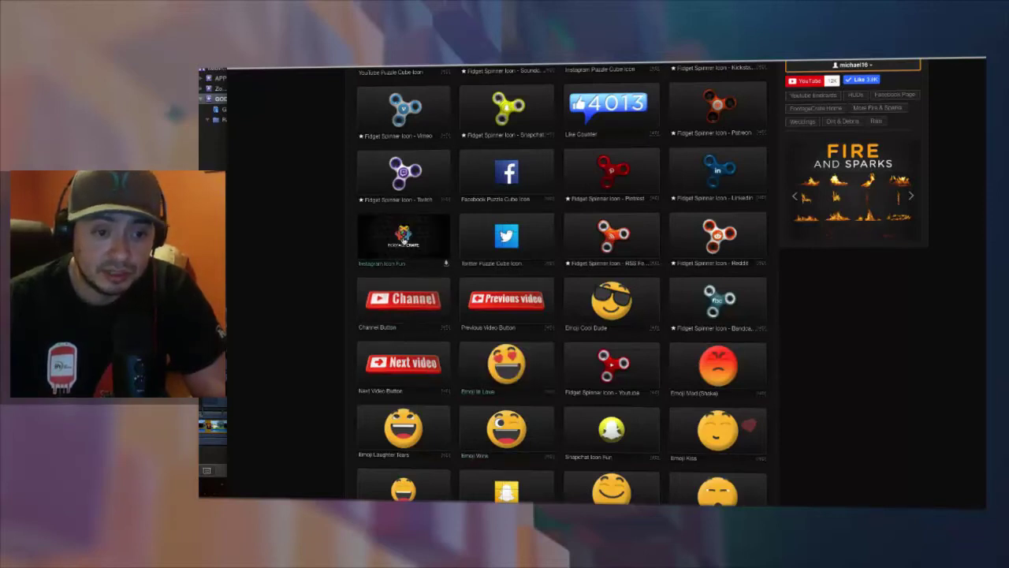
scroll(403, 241, "down", 2)
scroll(403, 242, "down", 4)
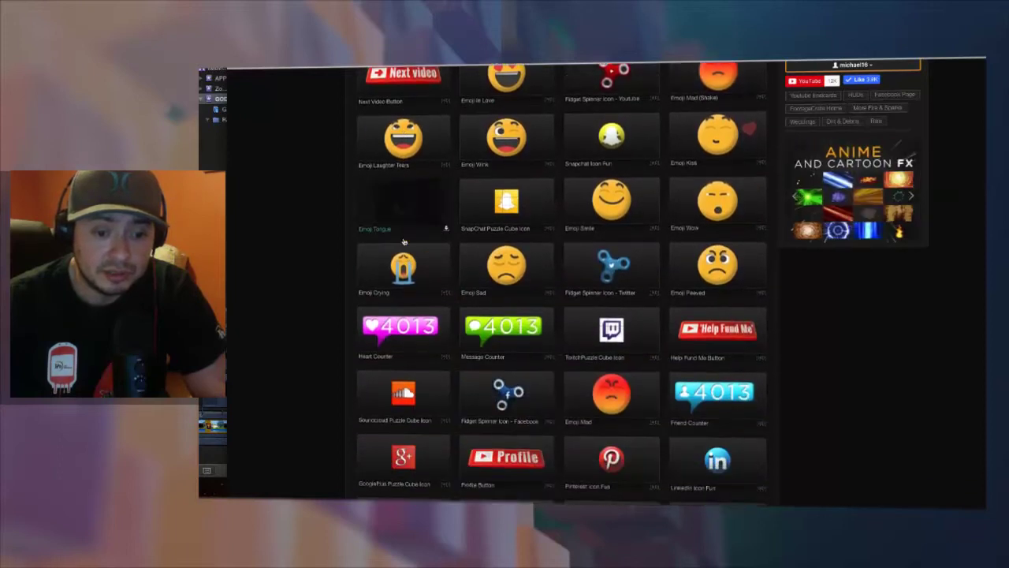
scroll(402, 241, "down", 3)
scroll(406, 242, "up", 4)
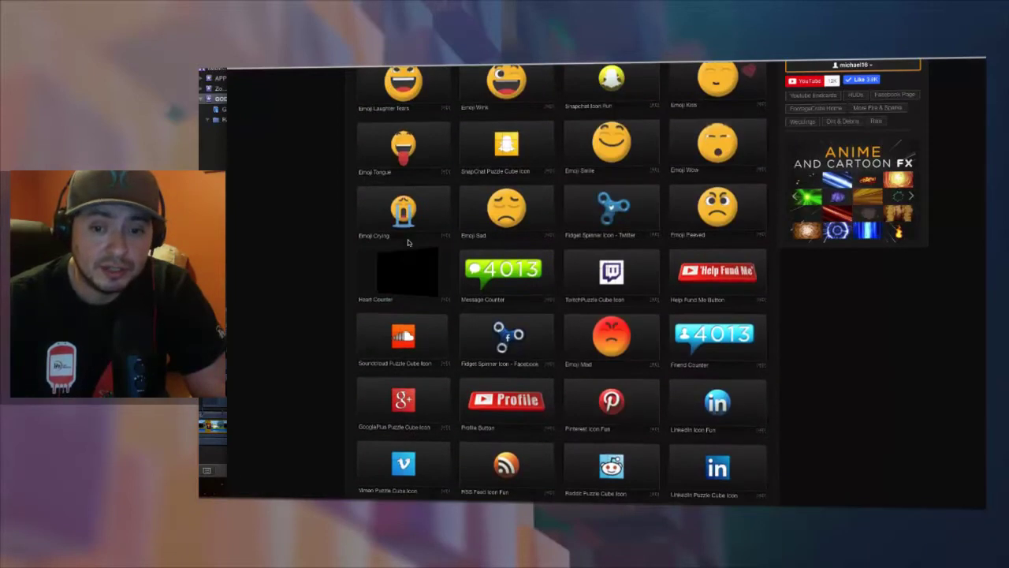
scroll(407, 243, "up", 2)
scroll(485, 223, "up", 5)
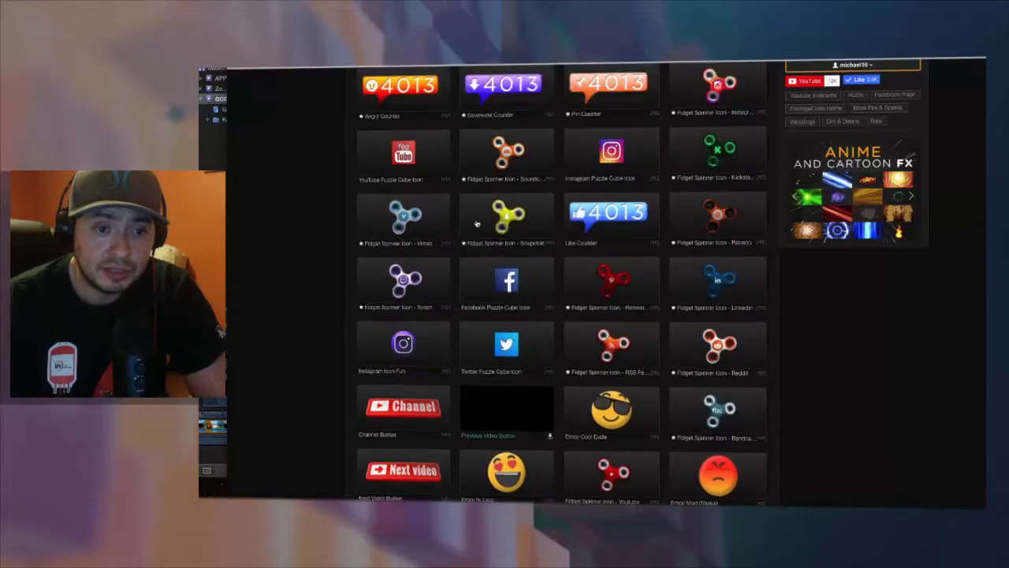
scroll(478, 223, "up", 4)
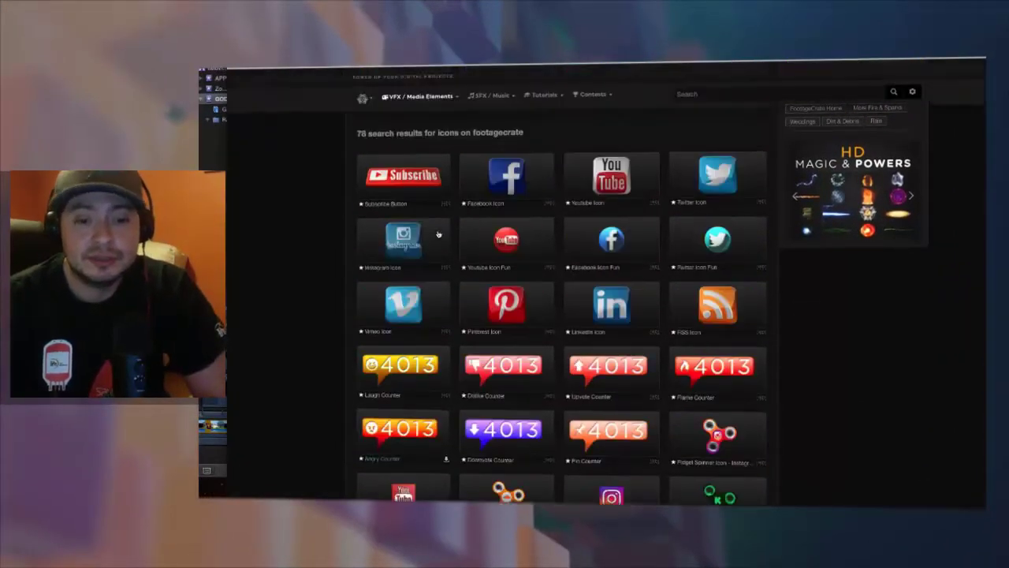
scroll(438, 234, "up", 1)
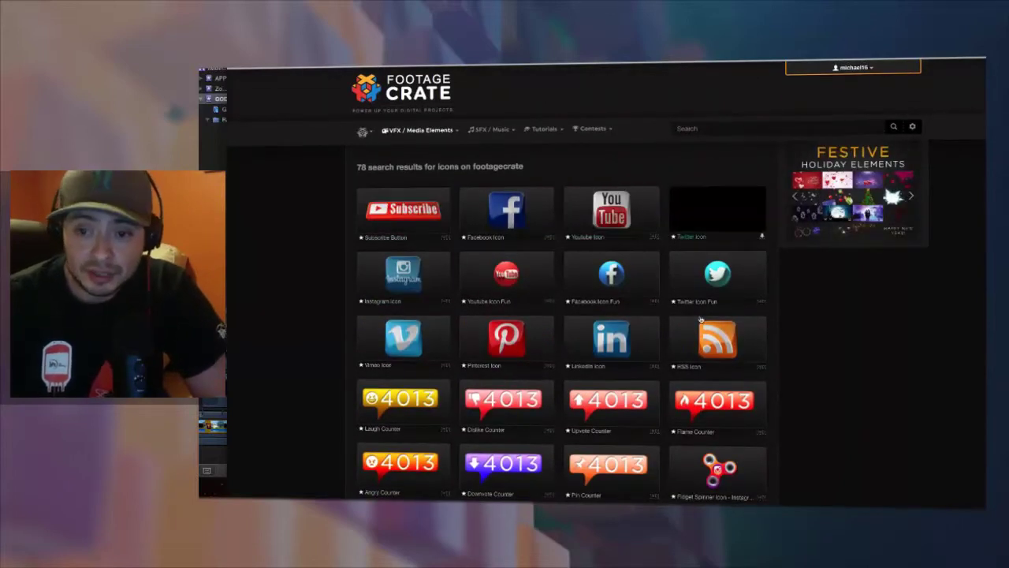
mouse_move(494, 131)
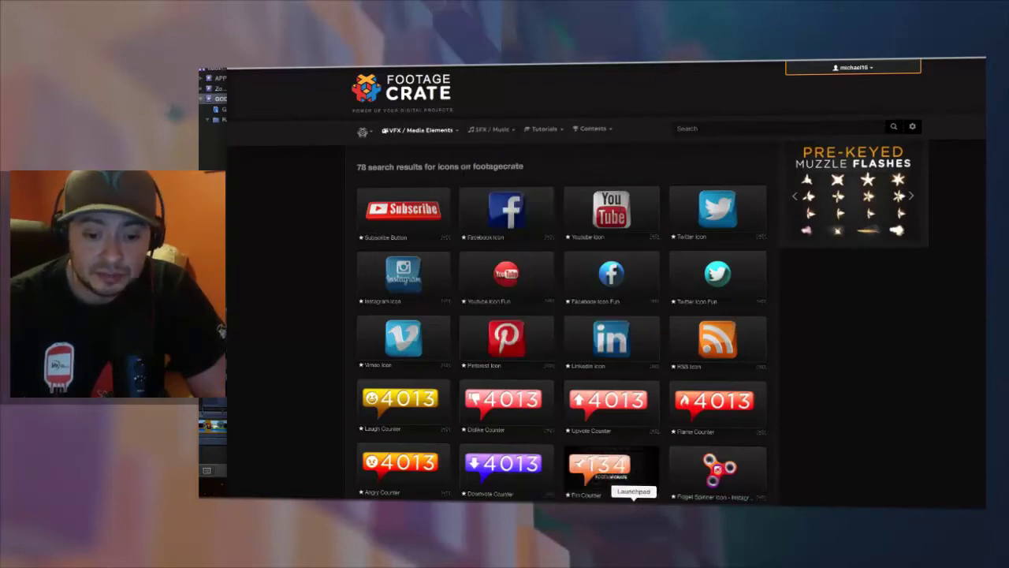
- Switch to Final Cut Pro and play the timeline from just before the cartoon fire clip
left_click(519, 501)
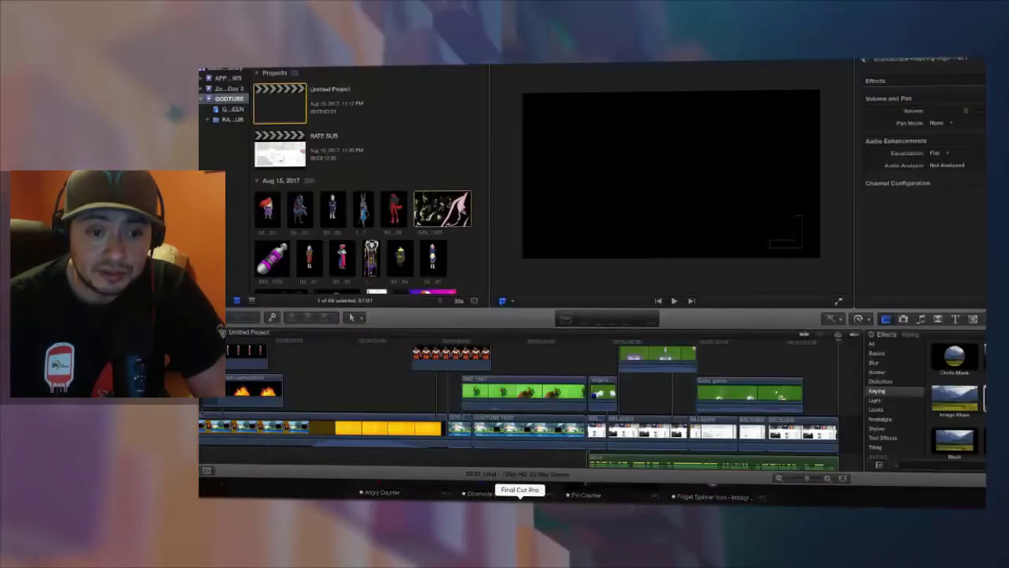
scroll(444, 357, "left", 10)
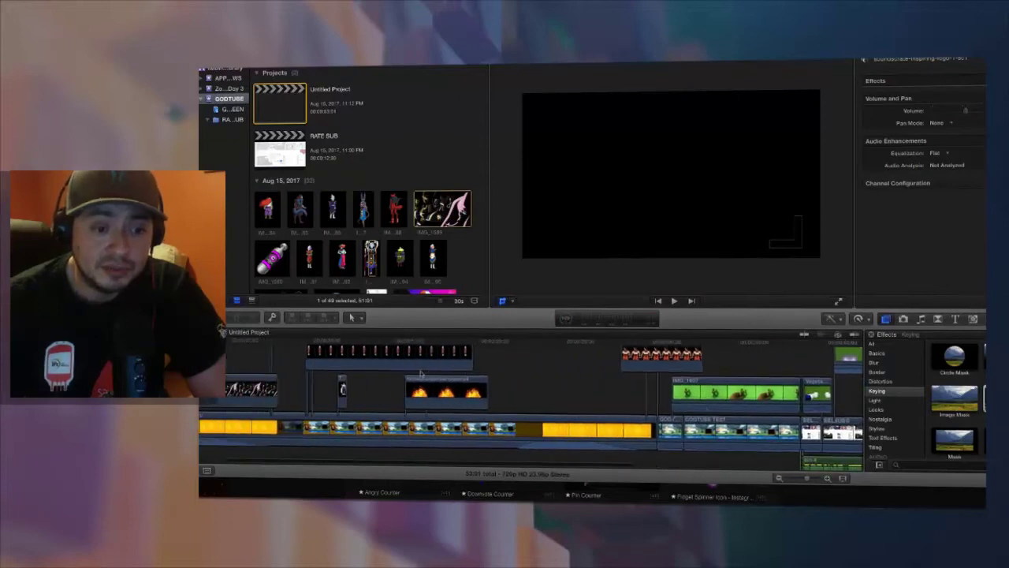
left_click(420, 378)
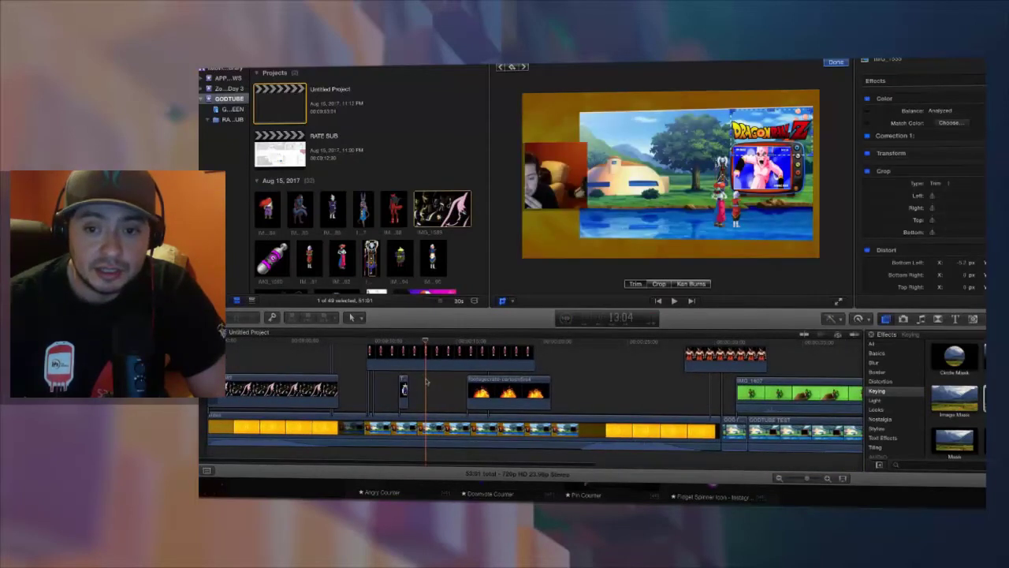
key("space")
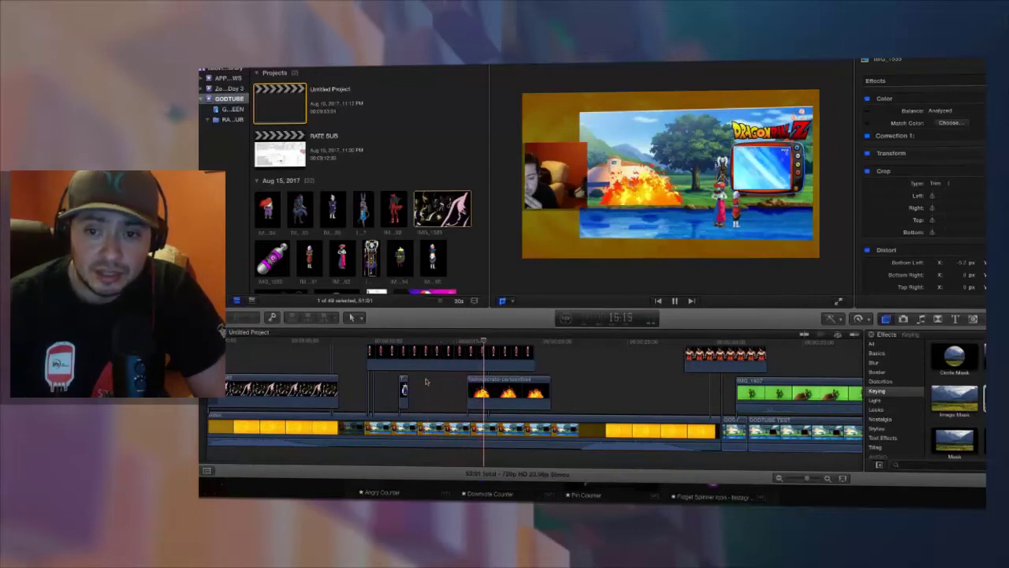
key("shift+c")
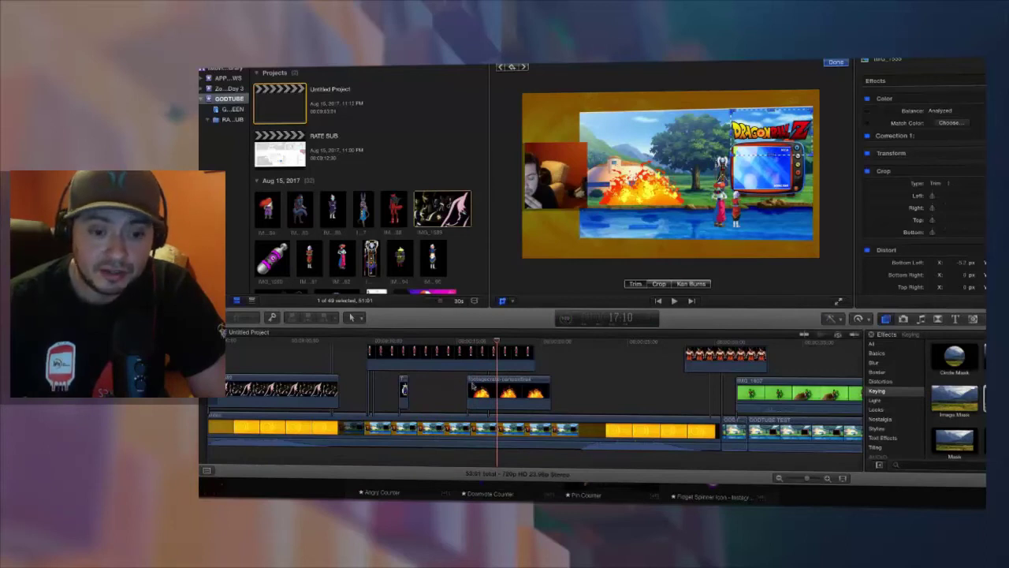
- Select the footagecrate-cartoonfire4 clip in the timeline and play back the scene with the house on fire
left_click(463, 388)
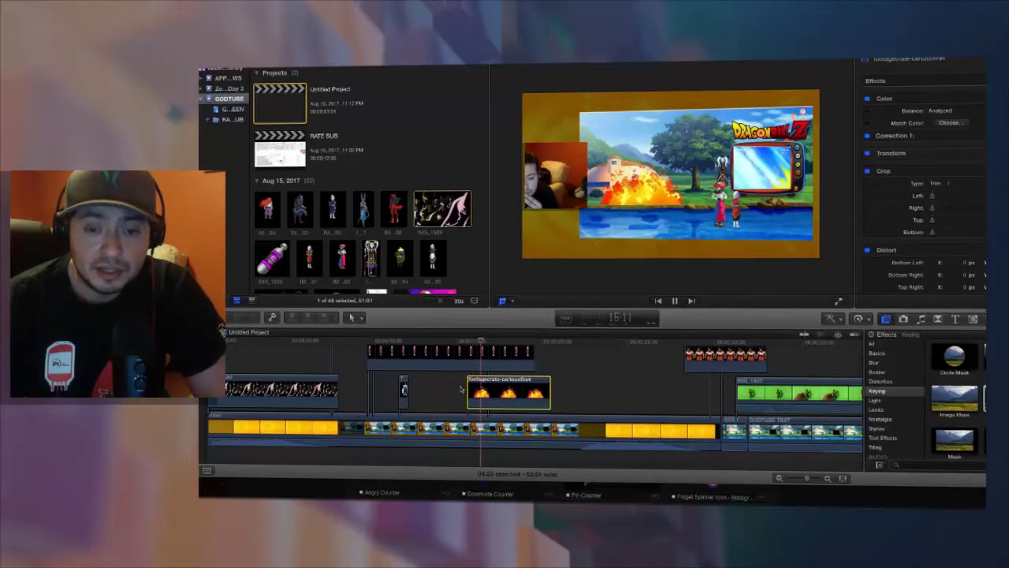
key("shift+c")
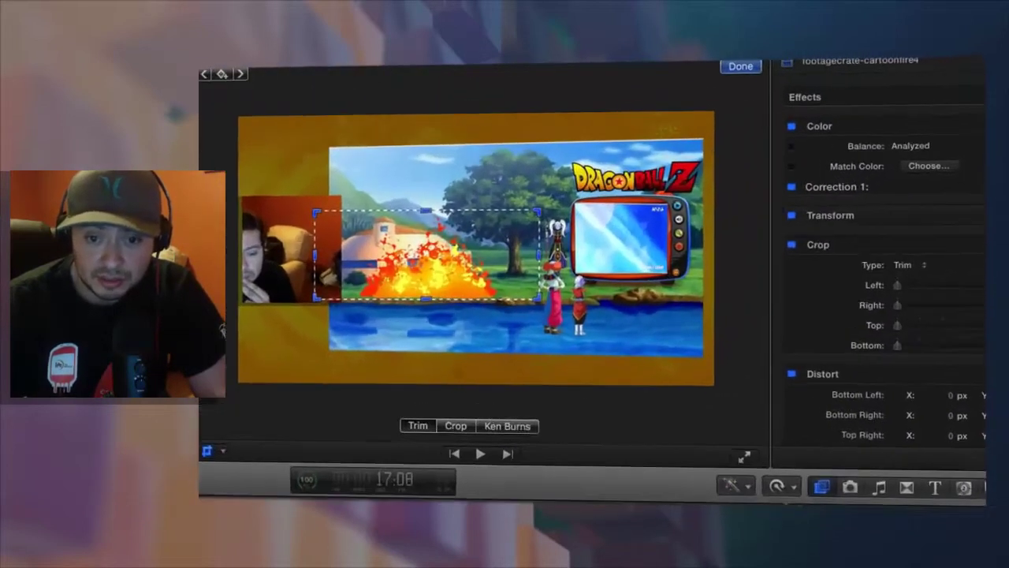
key("space")
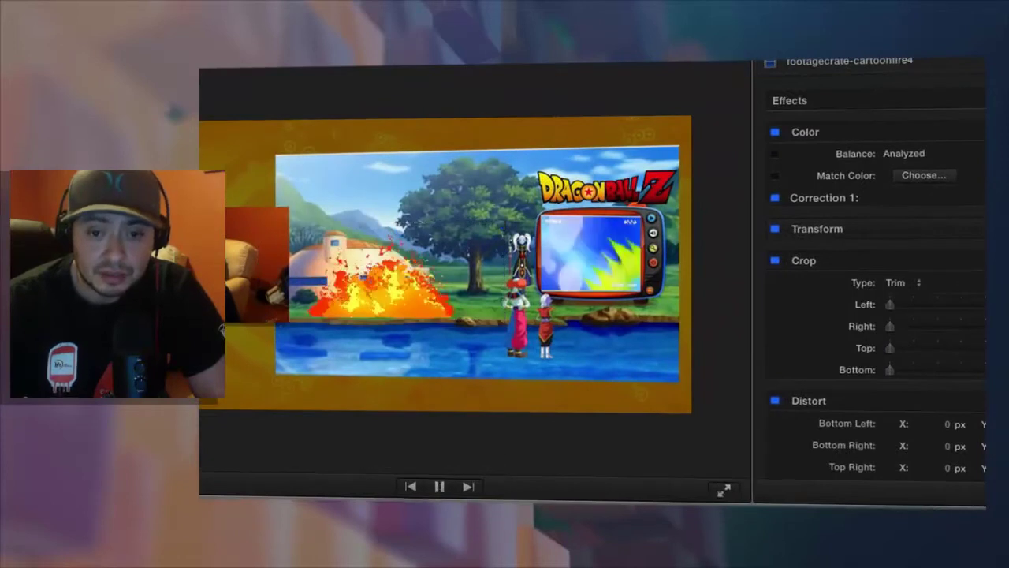
key("space")
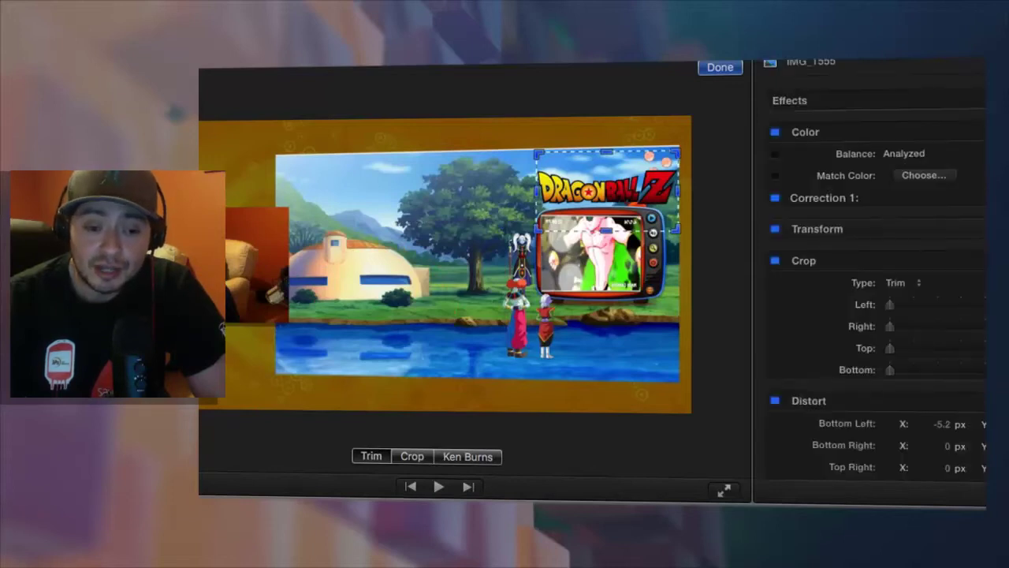
- Replay the Dragon Ball Z scene several times to review the cartoon fire effect on the house
key("space")
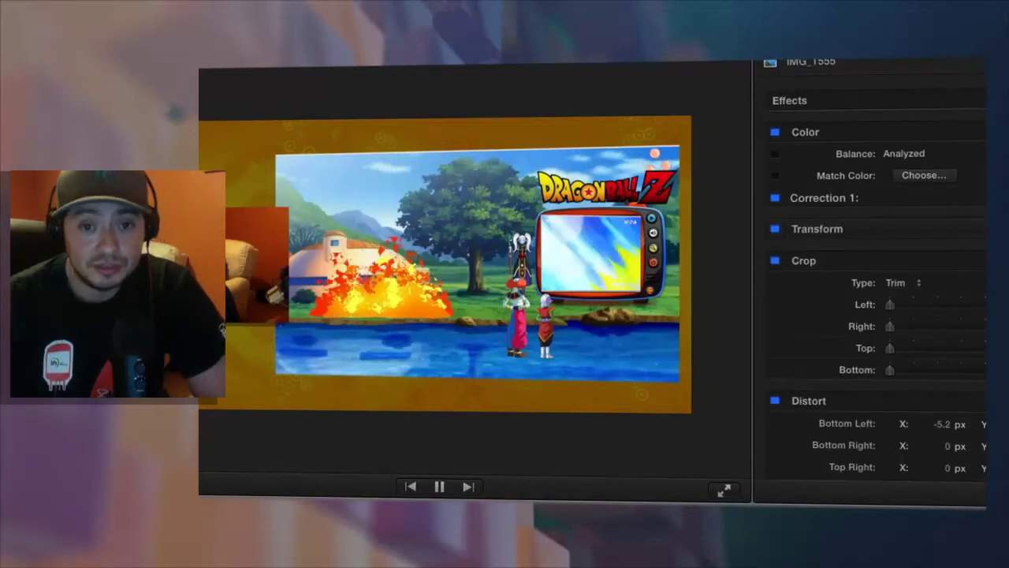
key("space")
key("space")
key("space")
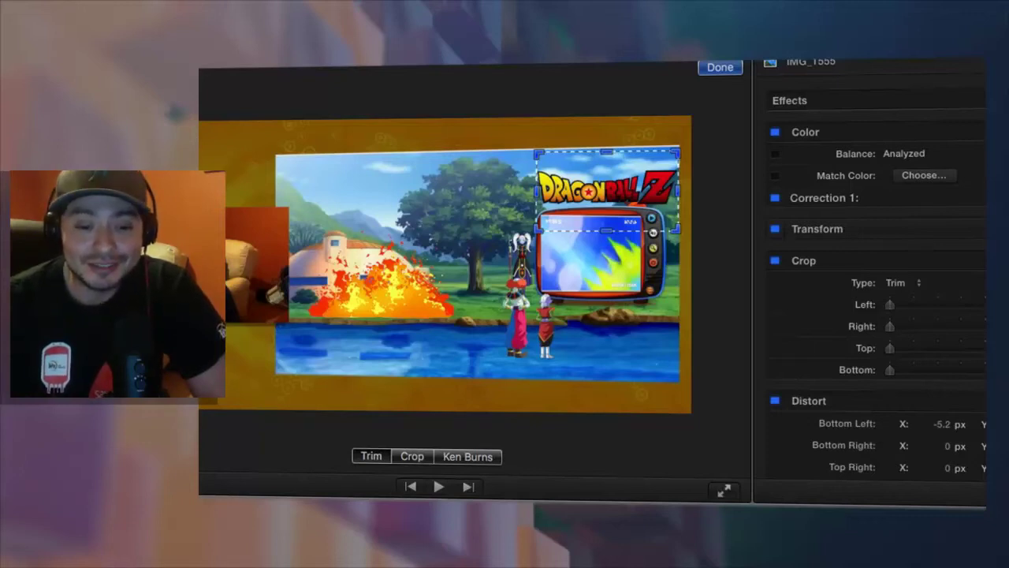
key("space")
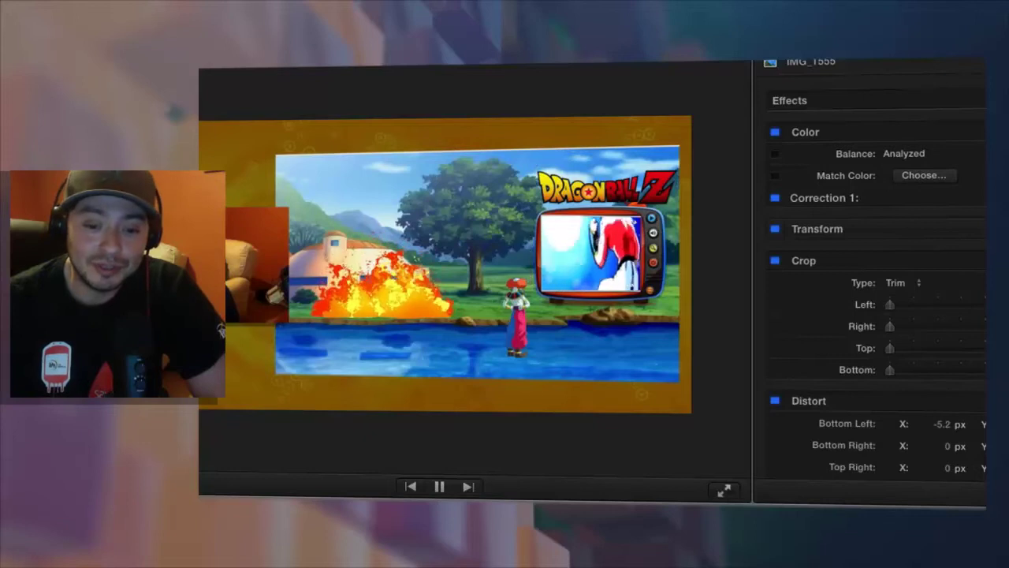
key("space")
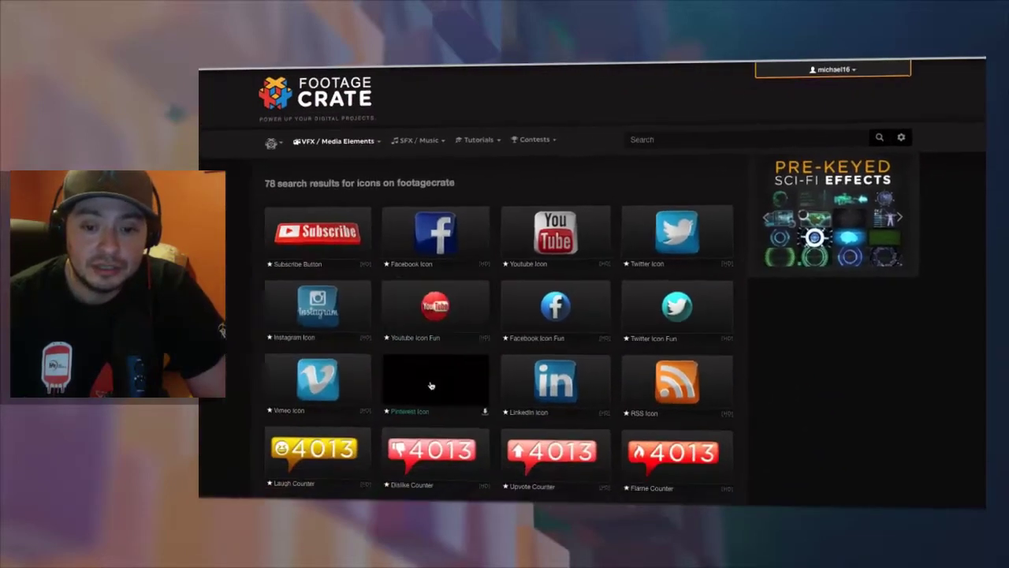
- Download the Patreon fidget spinner icon in HD 1280x720 and save its converted movie to the Seagate Backup Plus Drive
scroll(652, 357, "down", 5)
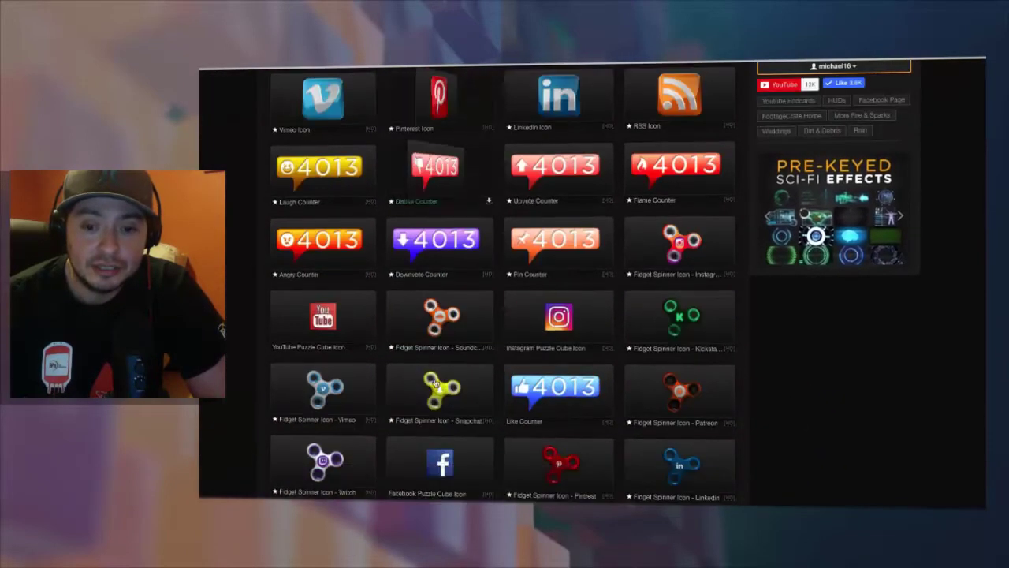
left_click(678, 392)
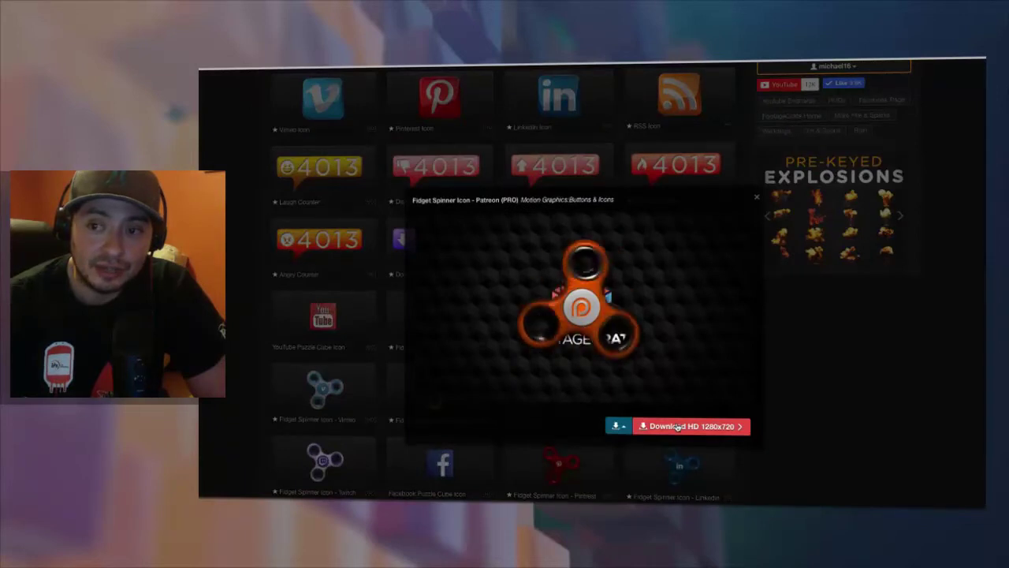
left_click(678, 425)
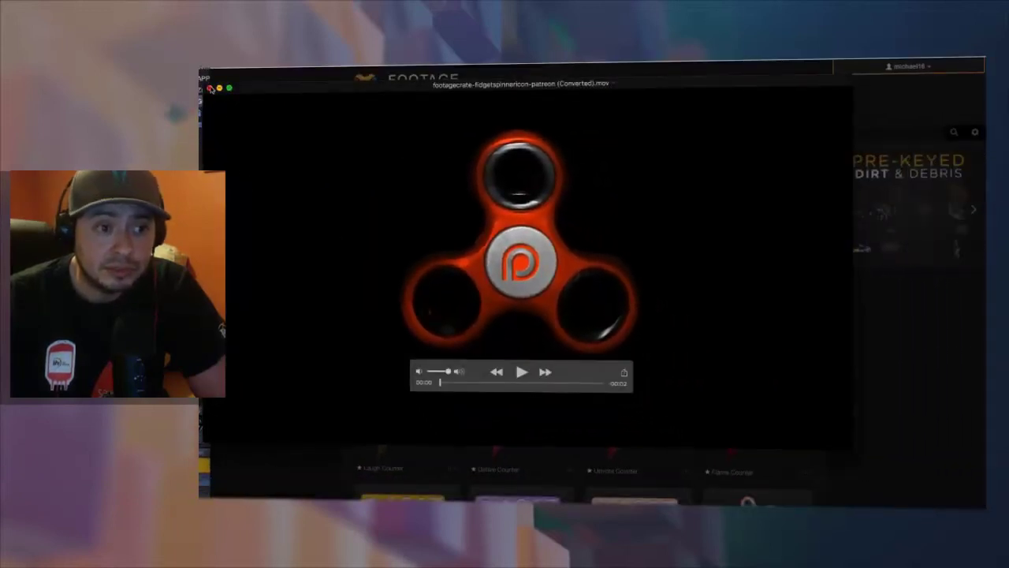
left_click(210, 87)
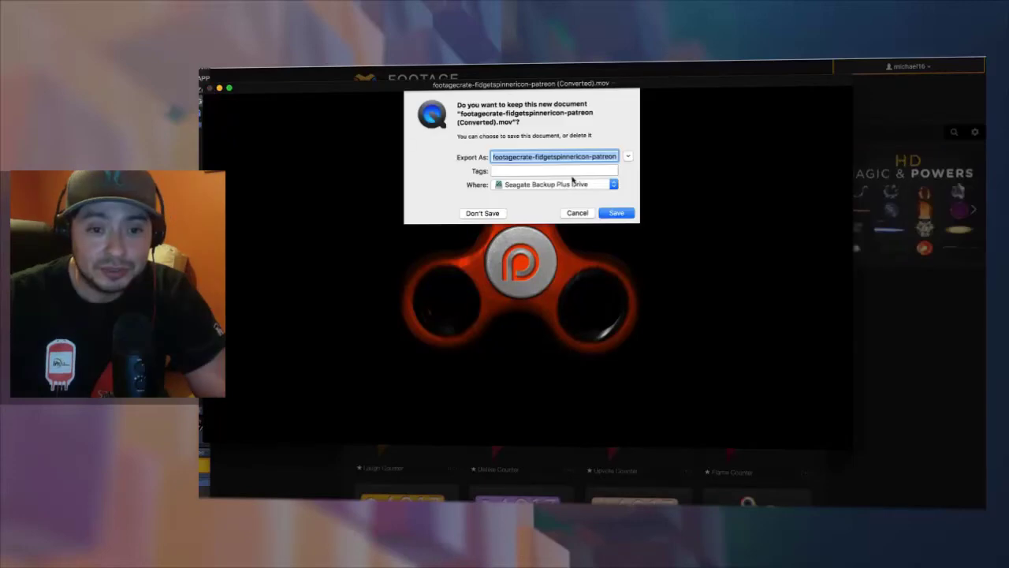
left_click(615, 213)
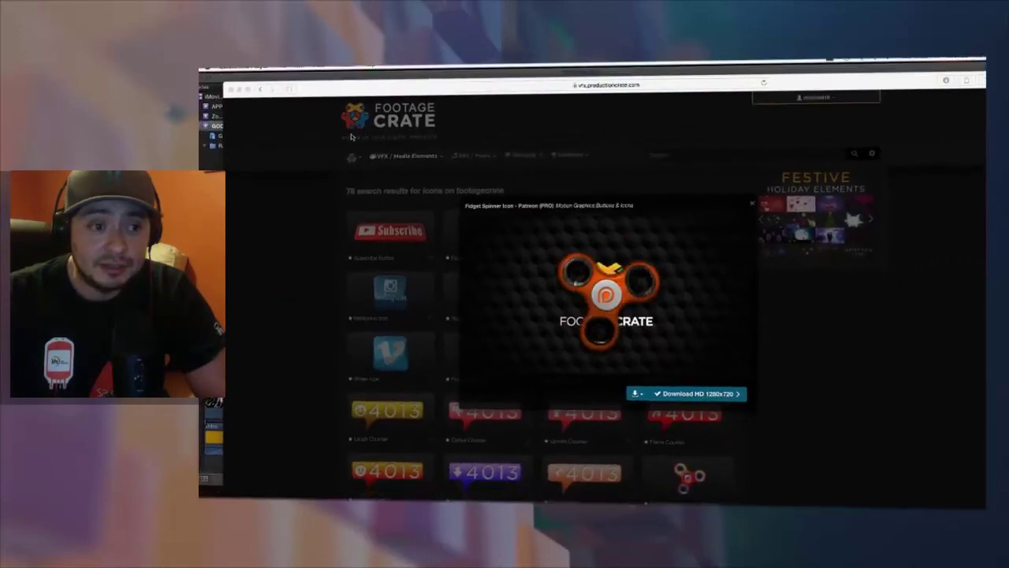
- Add the downloaded fidget spinner movie from Safari's downloads to the Final Cut Pro timeline near the intro and place the playhead on it
key("super+Tab")
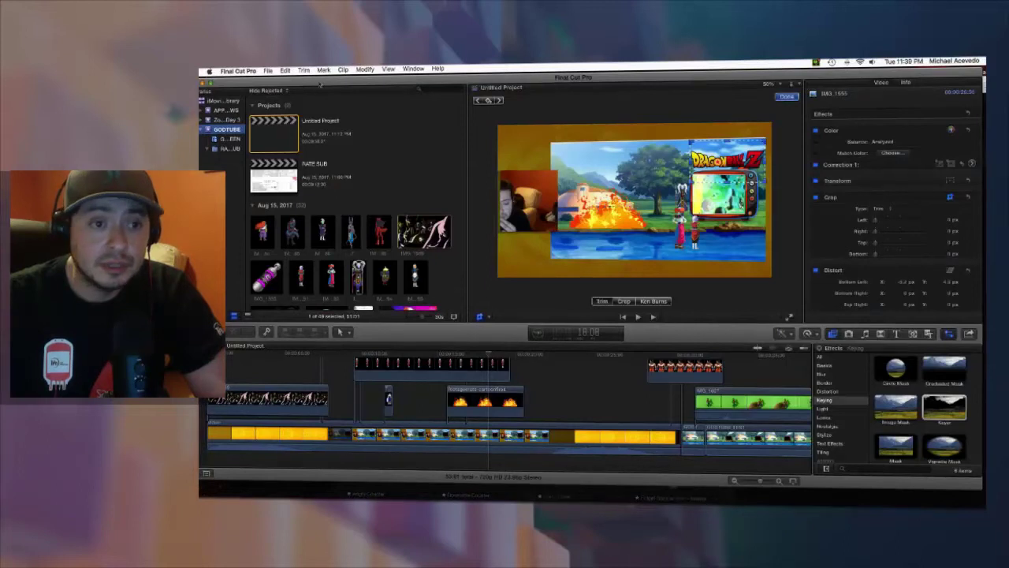
left_click_drag(320, 78, 295, 79)
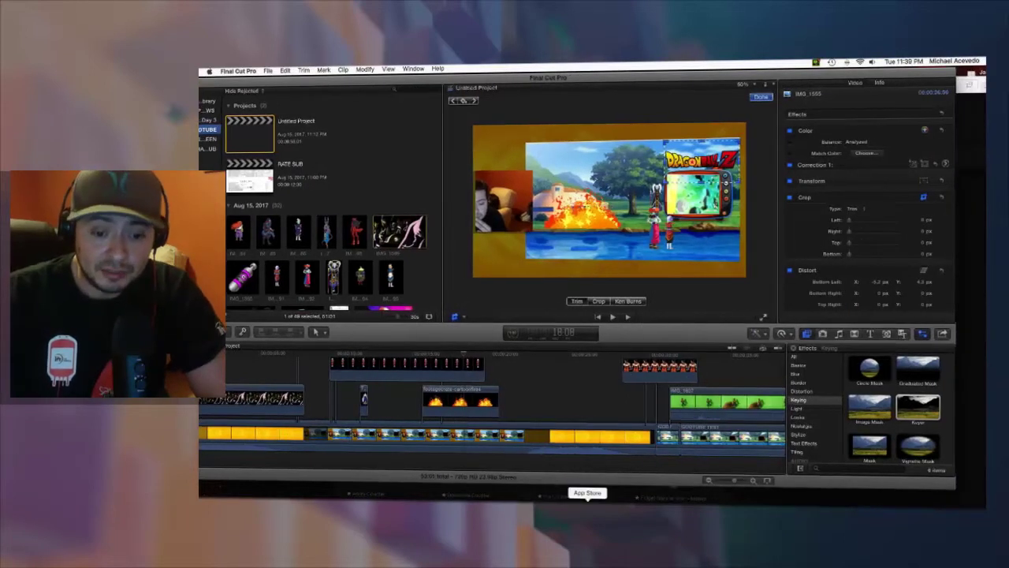
left_click(560, 508)
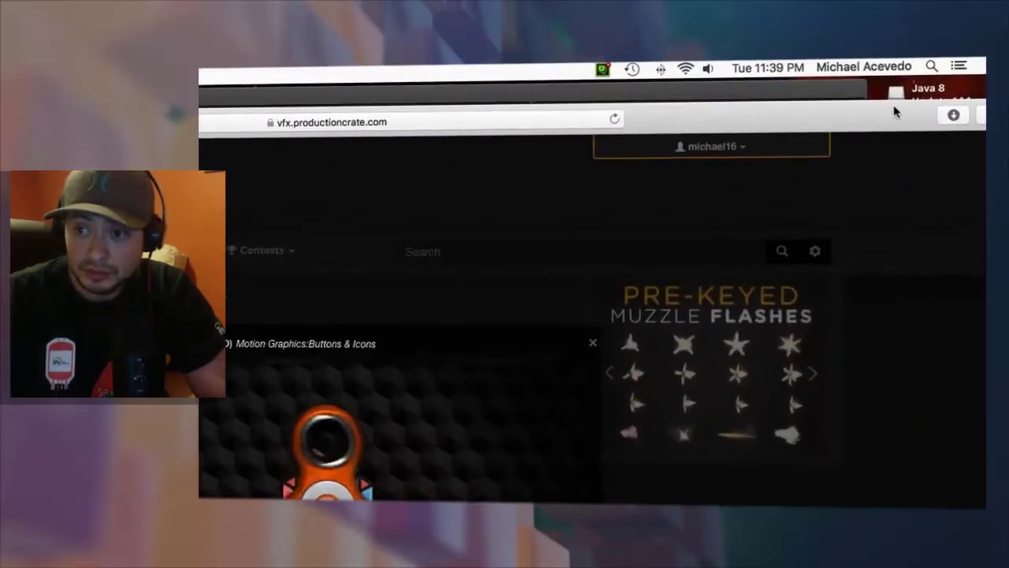
left_click(953, 114)
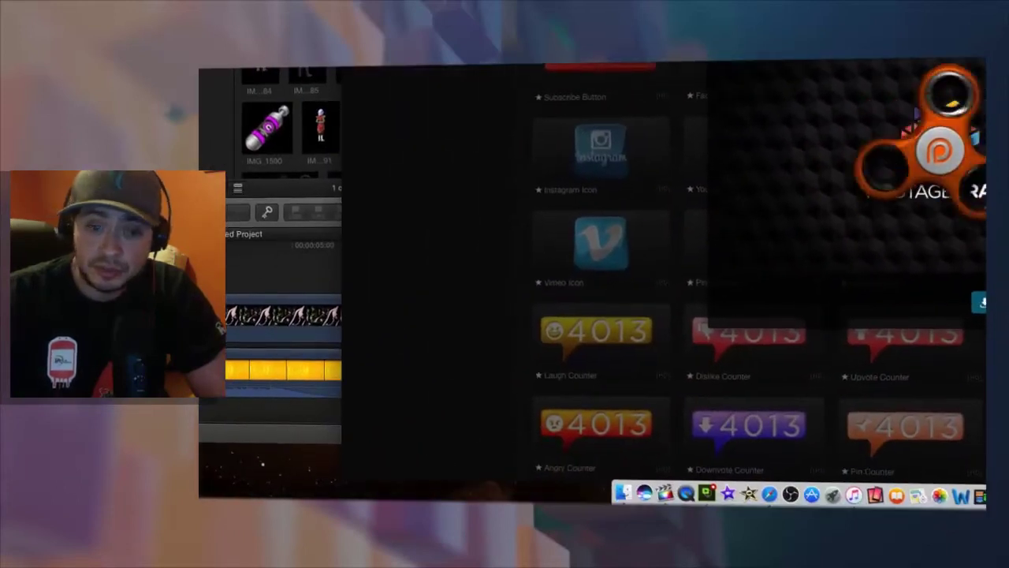
left_click_drag(681, 162, 356, 271)
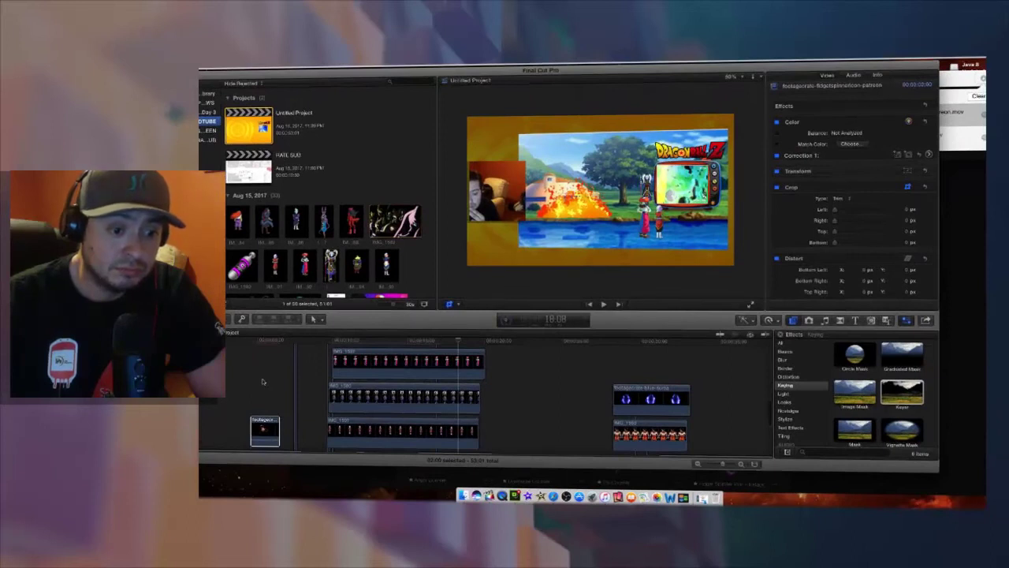
left_click(263, 381)
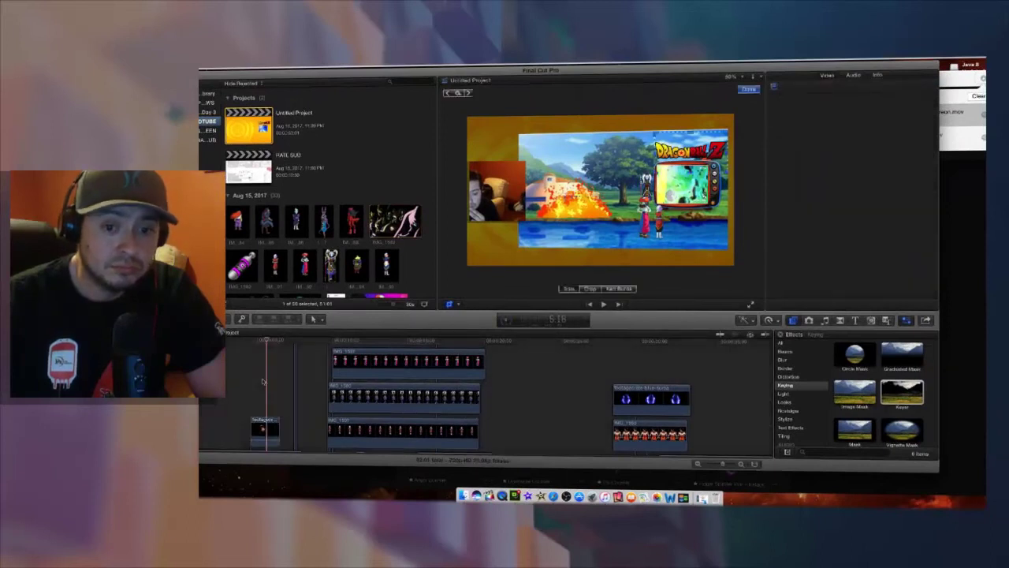
left_click(266, 380)
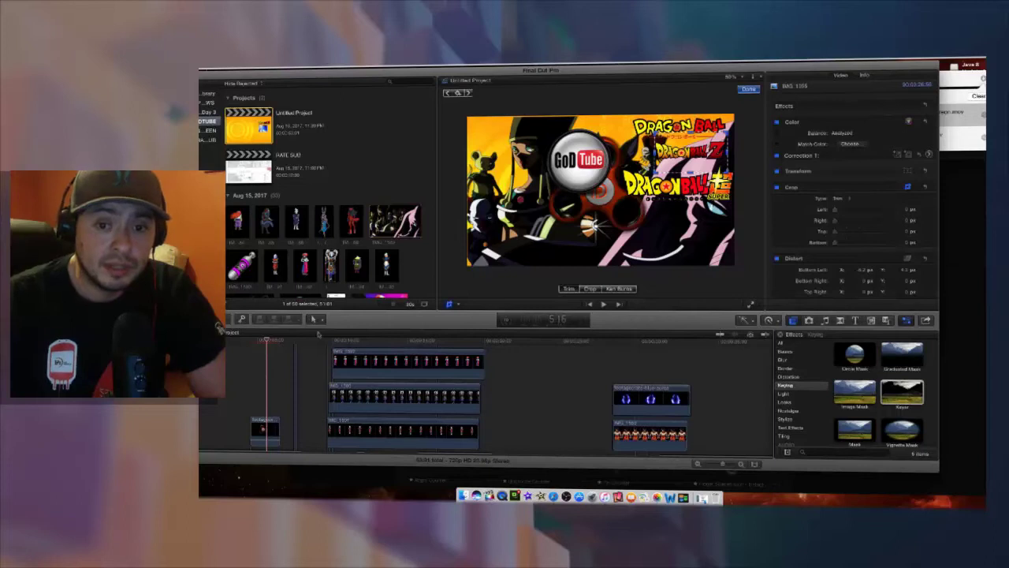
- Transform the fidget spinner clip, moving it to the lower left of the video frame and scaling it to about half size
left_click(452, 303)
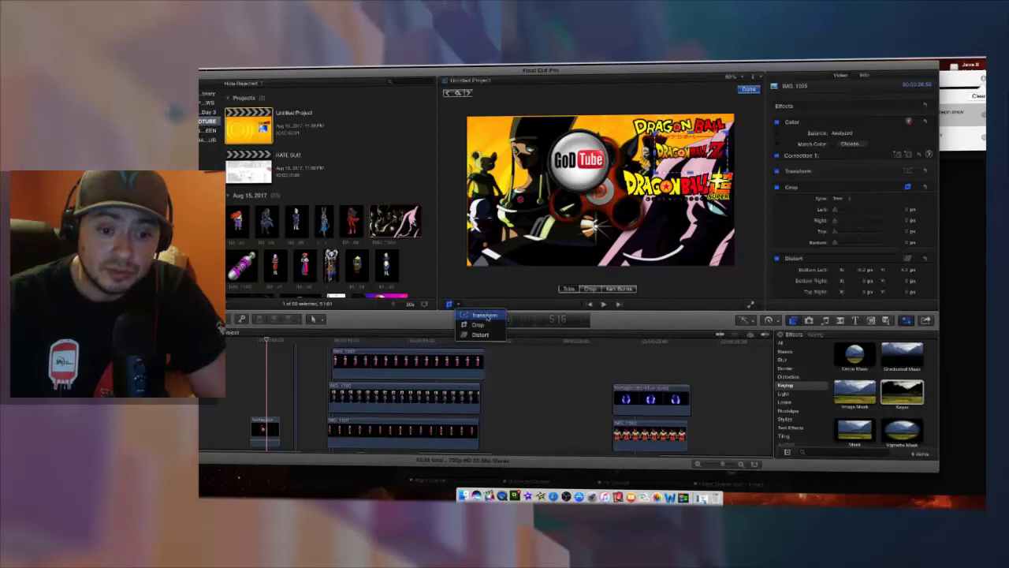
left_click(485, 315)
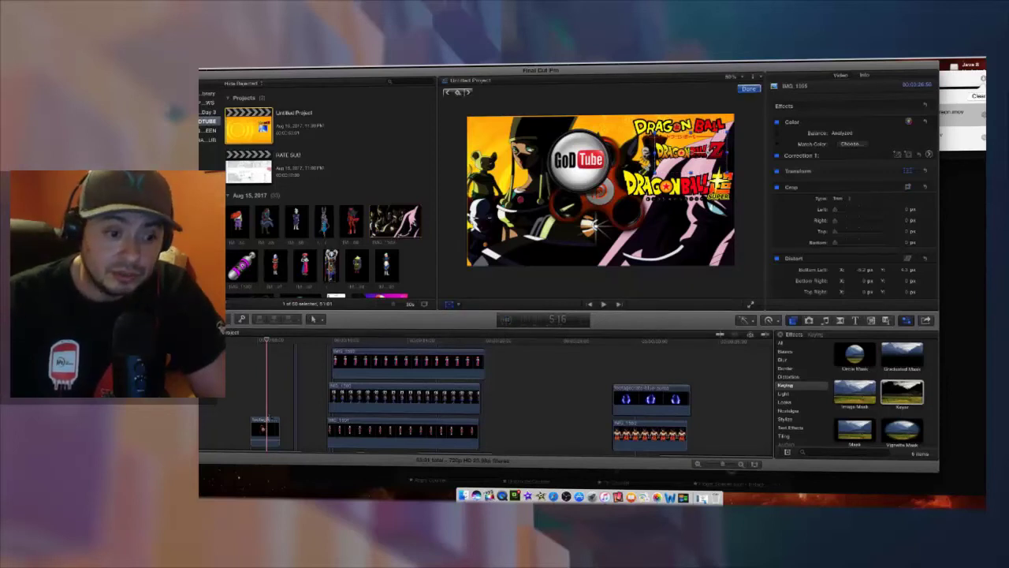
left_click(269, 420)
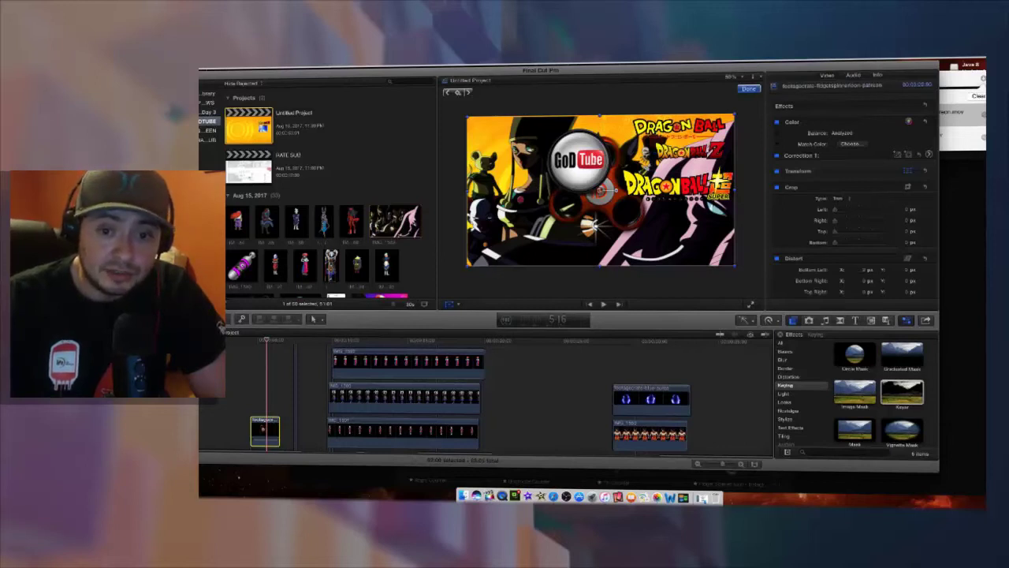
left_click_drag(599, 190, 528, 207)
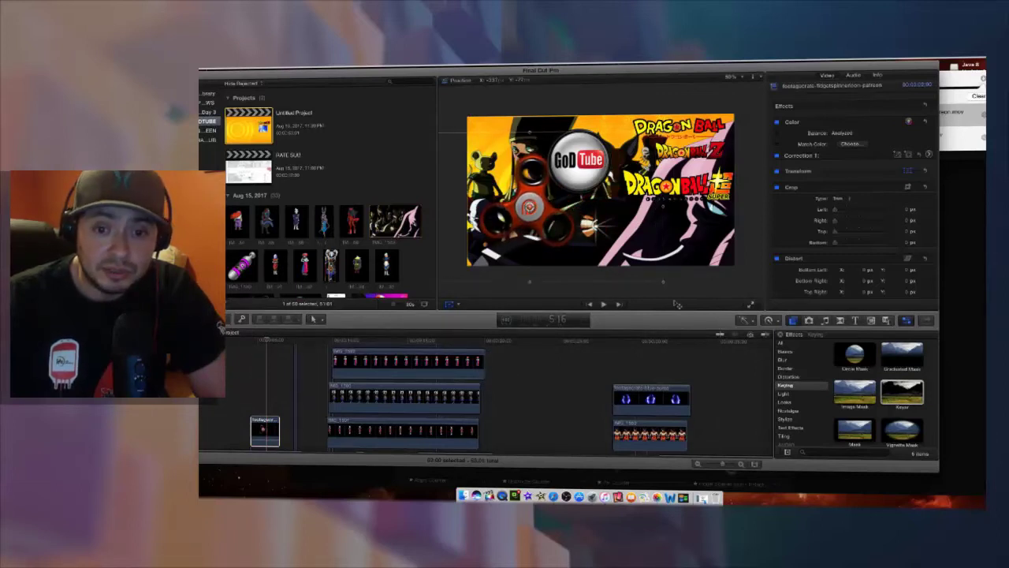
left_click_drag(656, 279, 596, 241)
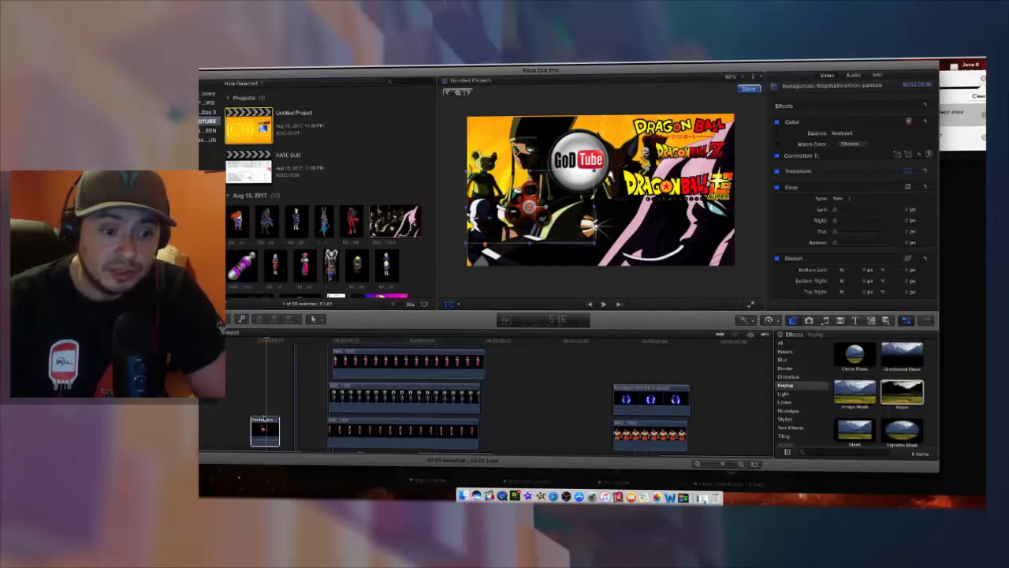
- Move the fidget spinner clip to the transition after the cartoon fire clip and center the spinner on the orange background's rings
mouse_move(265, 422)
left_mouse_down()
mouse_move(525, 418)
mouse_move(521, 408)
left_mouse_up()
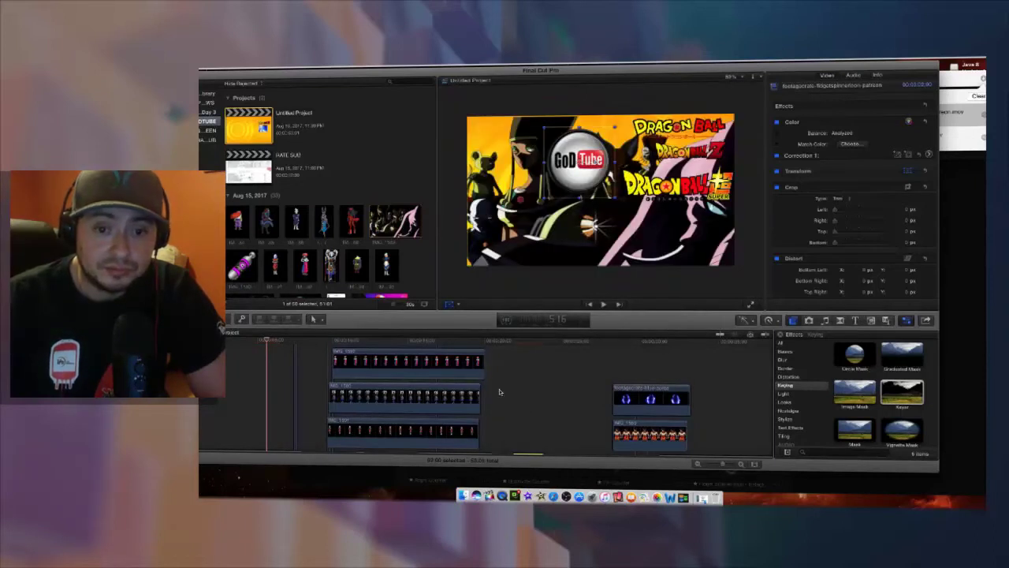
left_click(520, 384)
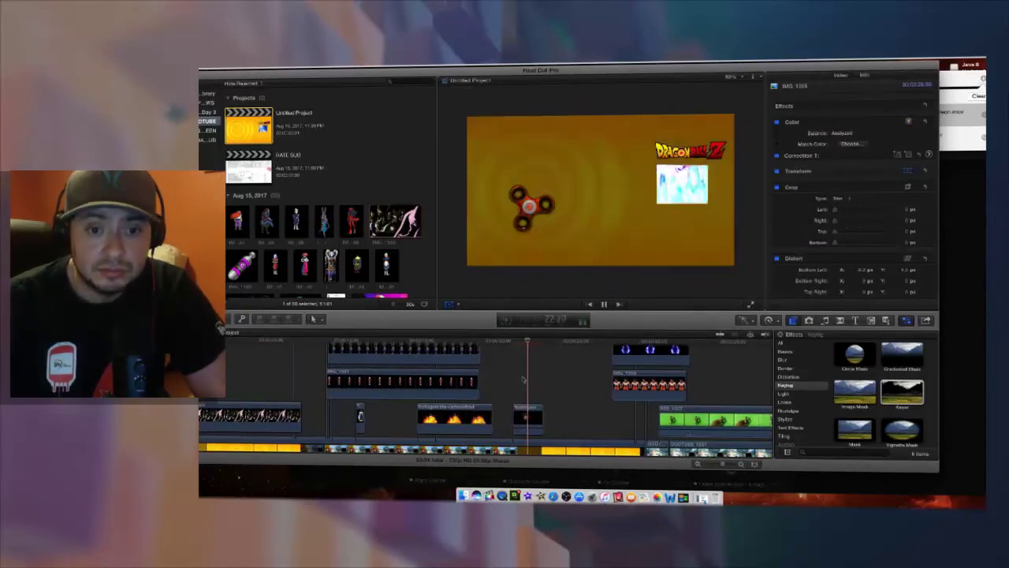
key("space")
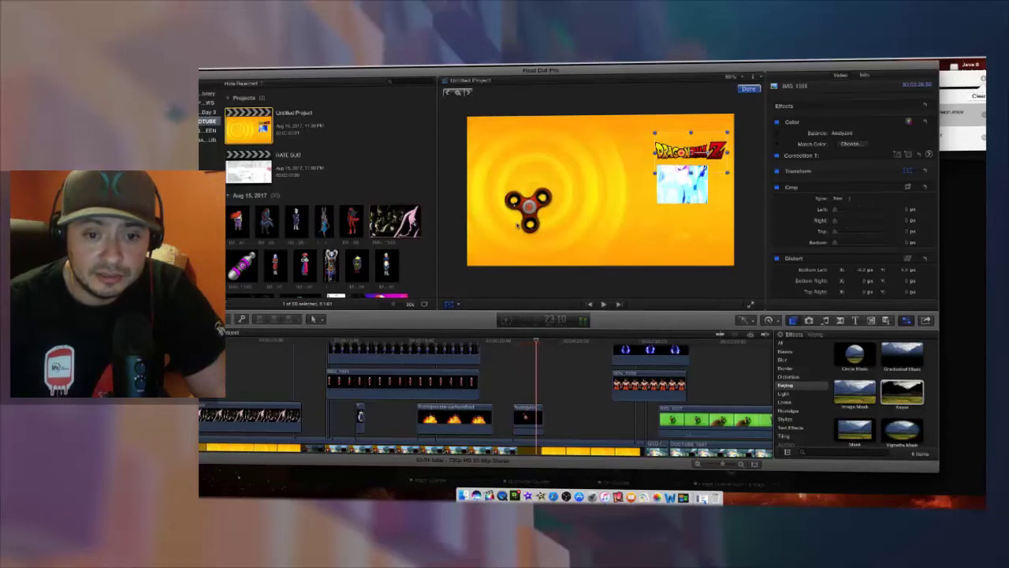
left_click(527, 417)
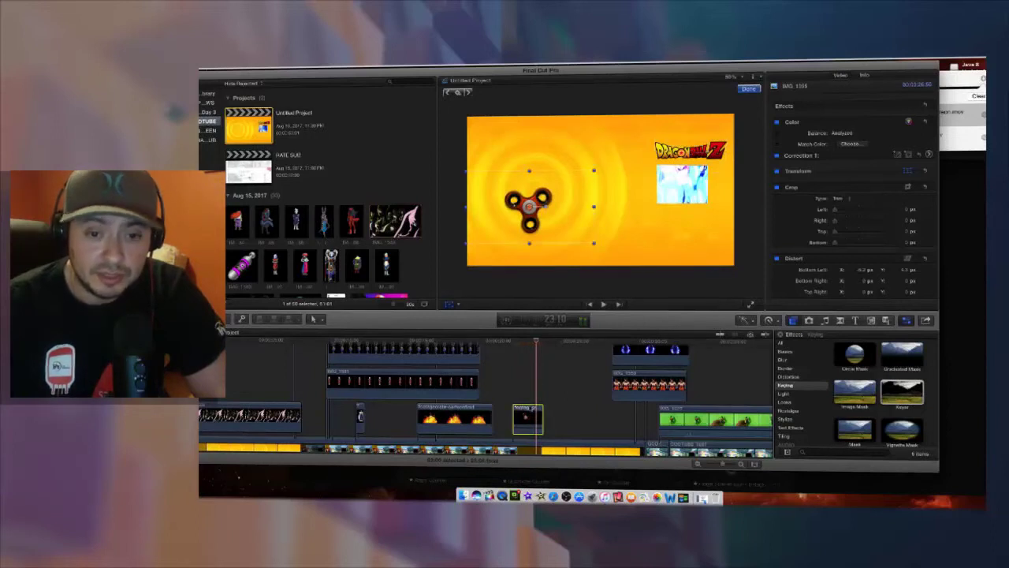
left_click_drag(527, 206, 534, 190)
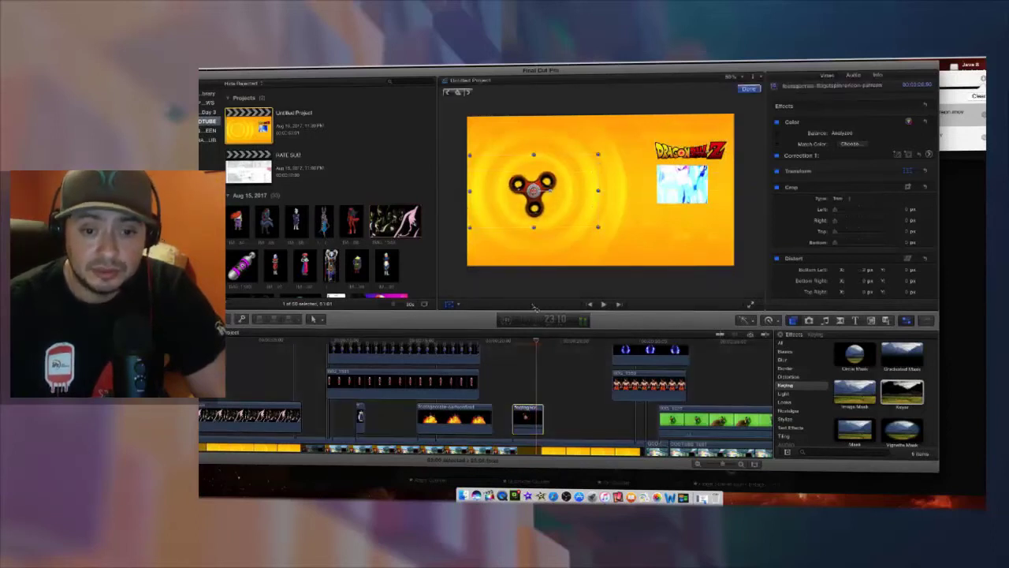
- Replay the transition with the fidget spinner several times to check its timing and placement
left_click(511, 380)
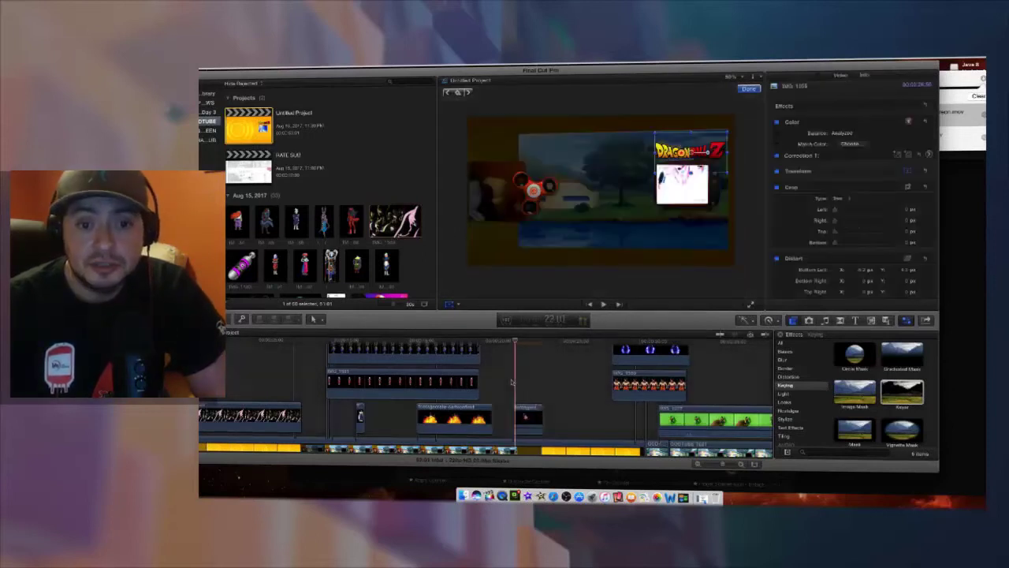
key("space")
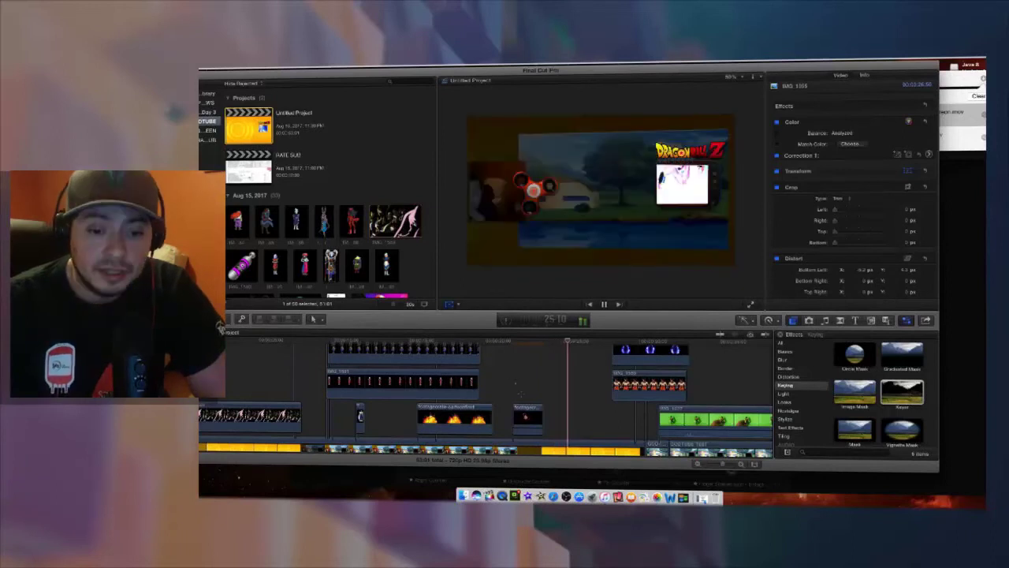
left_click(517, 392)
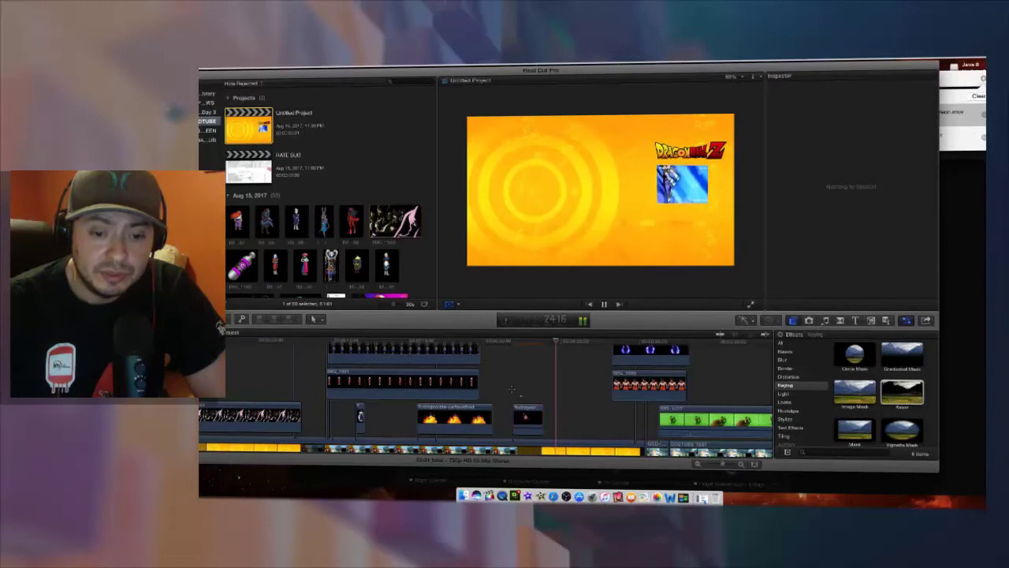
left_click(511, 386)
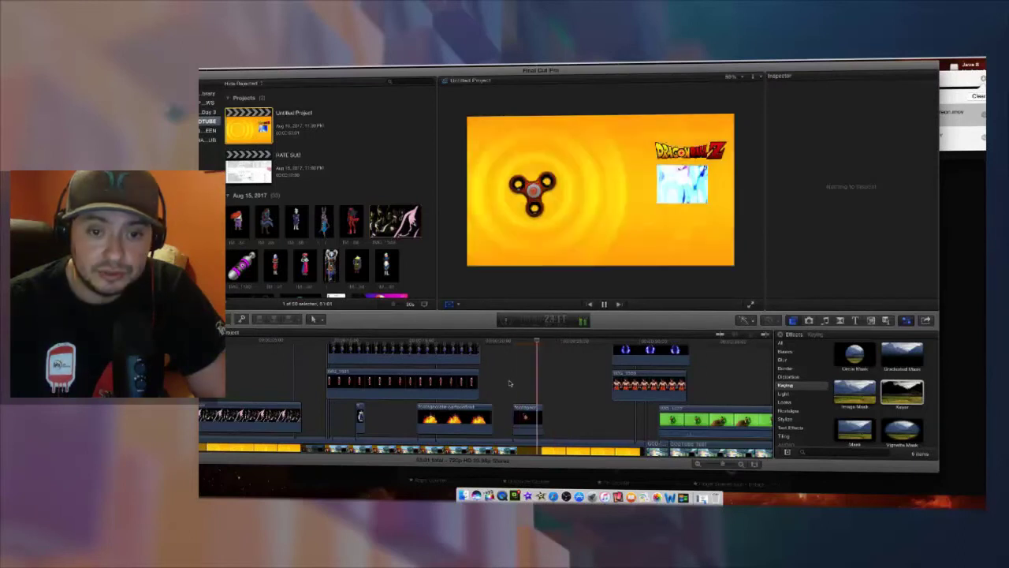
left_click(509, 383)
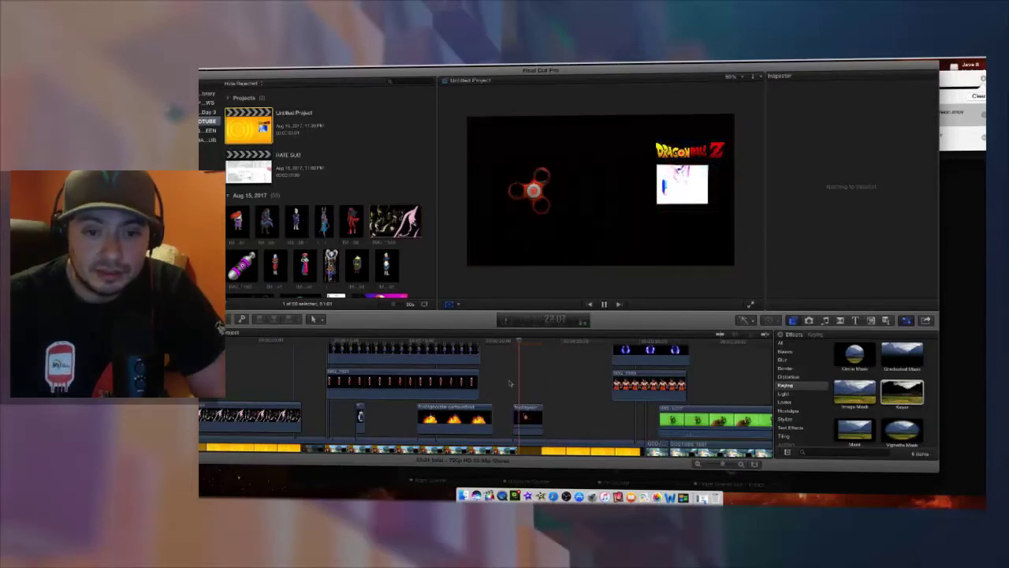
left_click(507, 383)
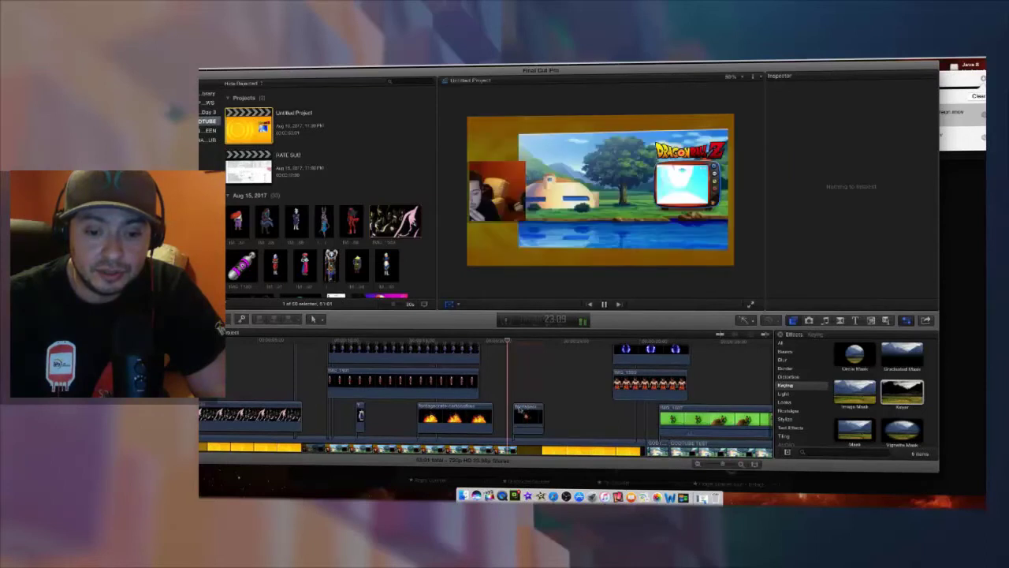
- Shift the fidget spinner clip slightly later in the timeline and replay the transition
left_click_drag(522, 411, 534, 411)
key("super+4")
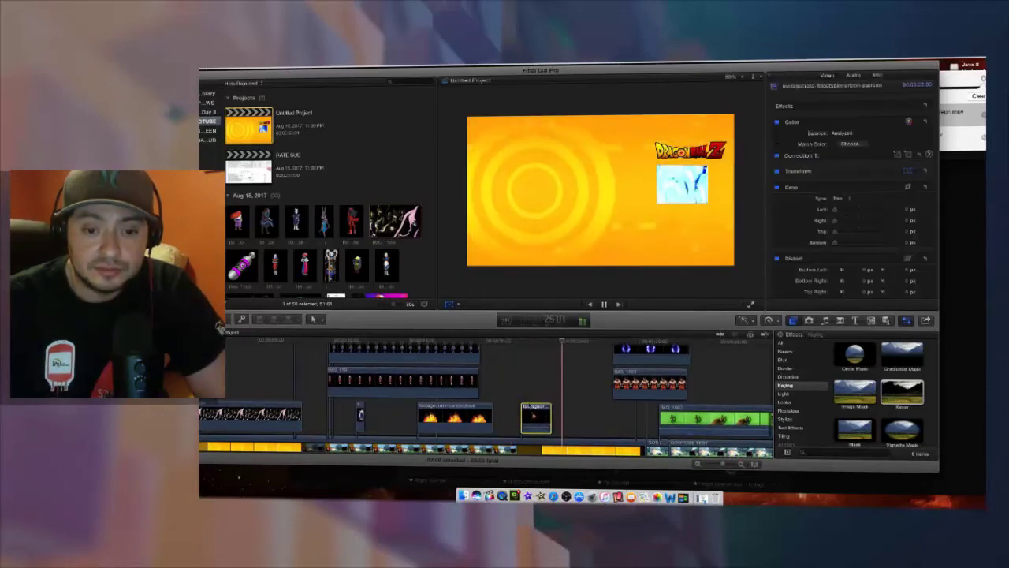
left_click(520, 390)
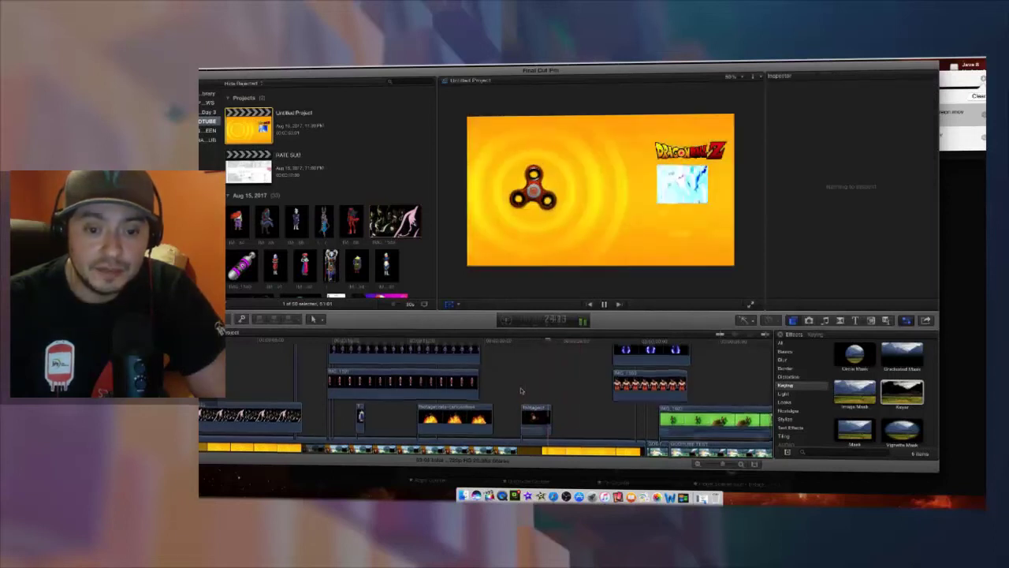
scroll(536, 425, "down", 2)
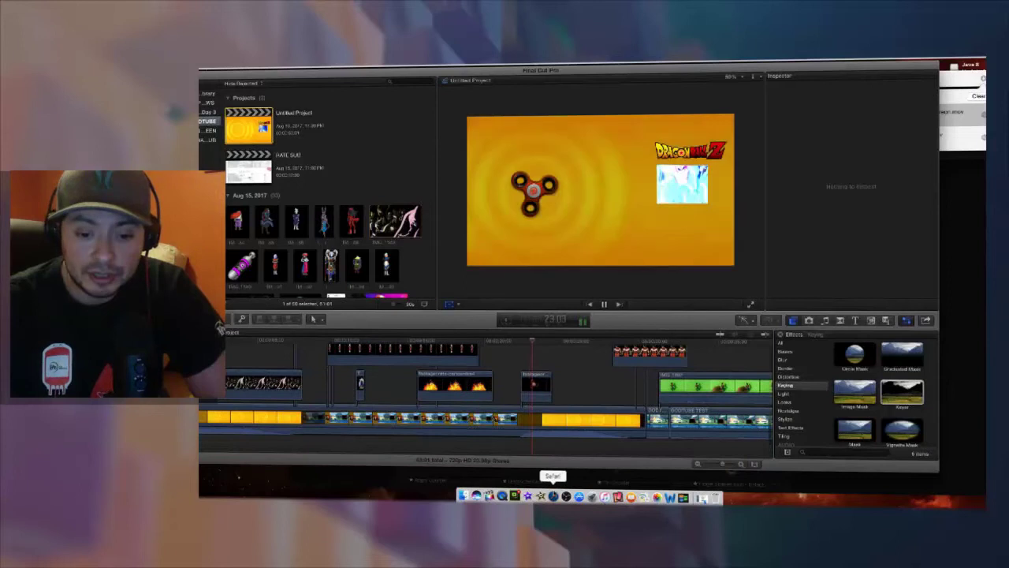
- Switch to Safari and close the Patreon fidget spinner preview to return to the FootageCrate icons results
left_click(553, 495)
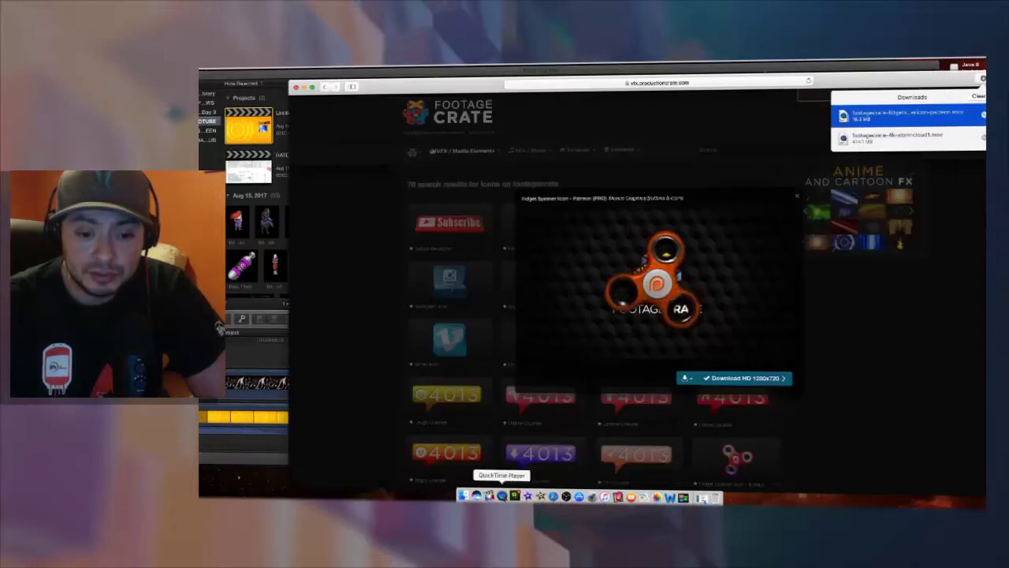
left_click(489, 495)
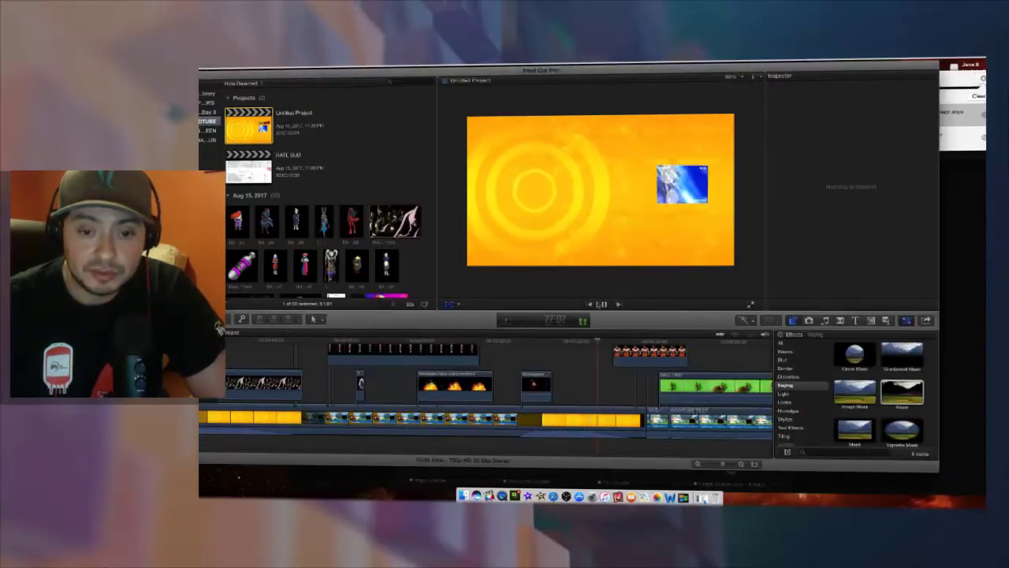
left_click(553, 496)
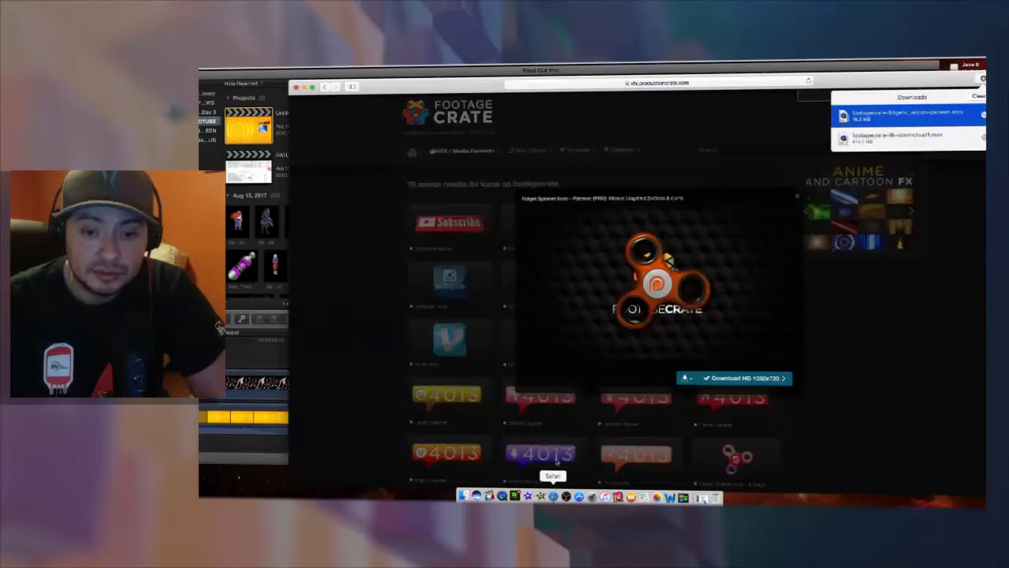
left_click(587, 184)
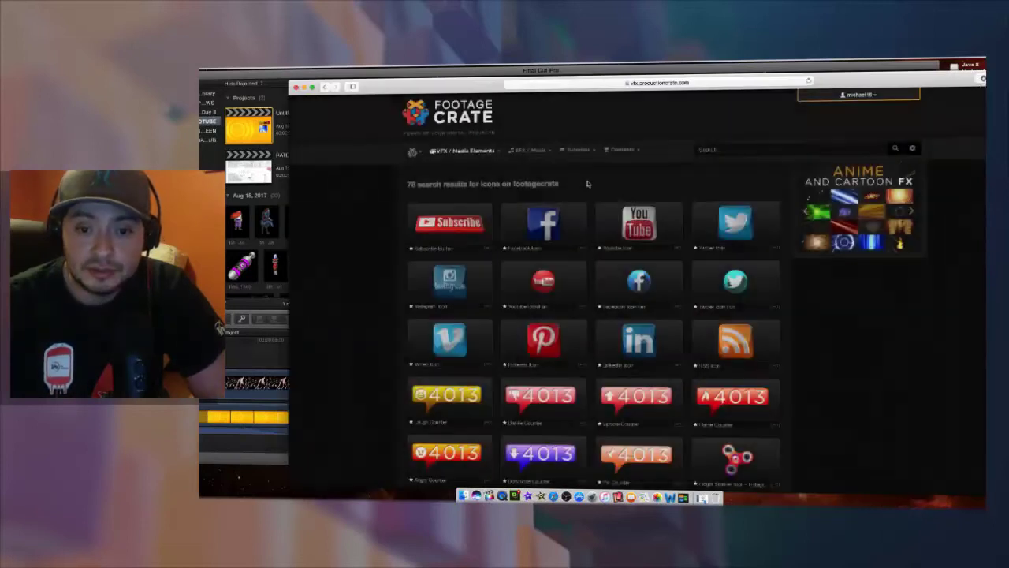
- Search the FootageCrate library for "aura" and open the Blue Aura effect from the suggestions
left_click(715, 149)
type("aura")
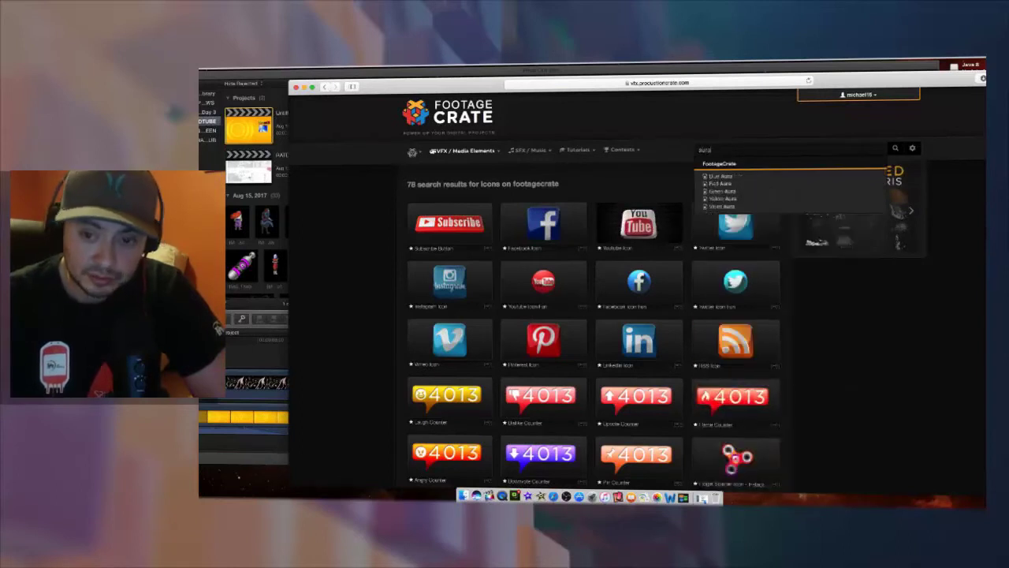
left_click(730, 176)
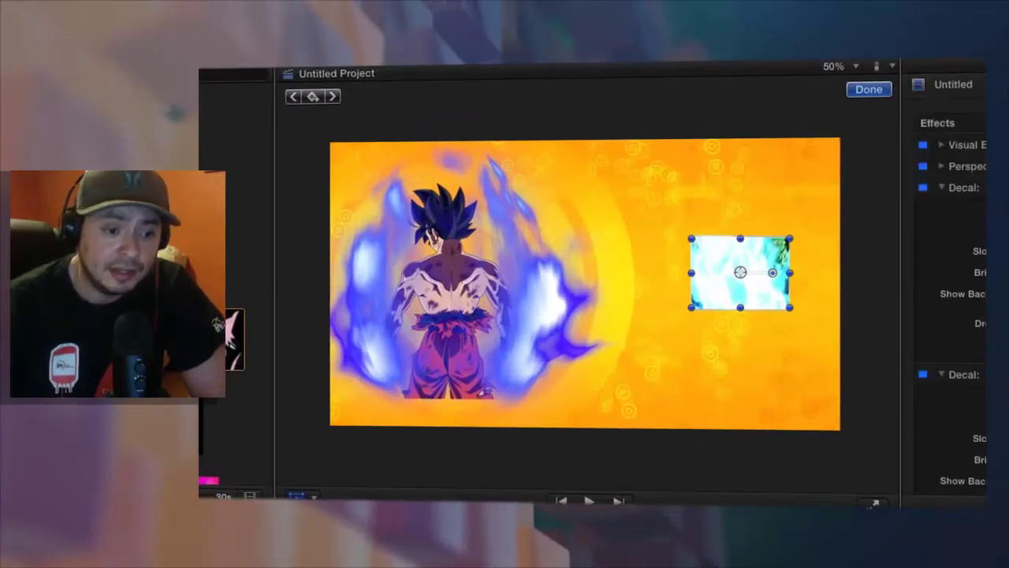
- In Final Cut Pro, move the character image IMG_1559 slightly lower inside the blue aura
left_click(449, 289)
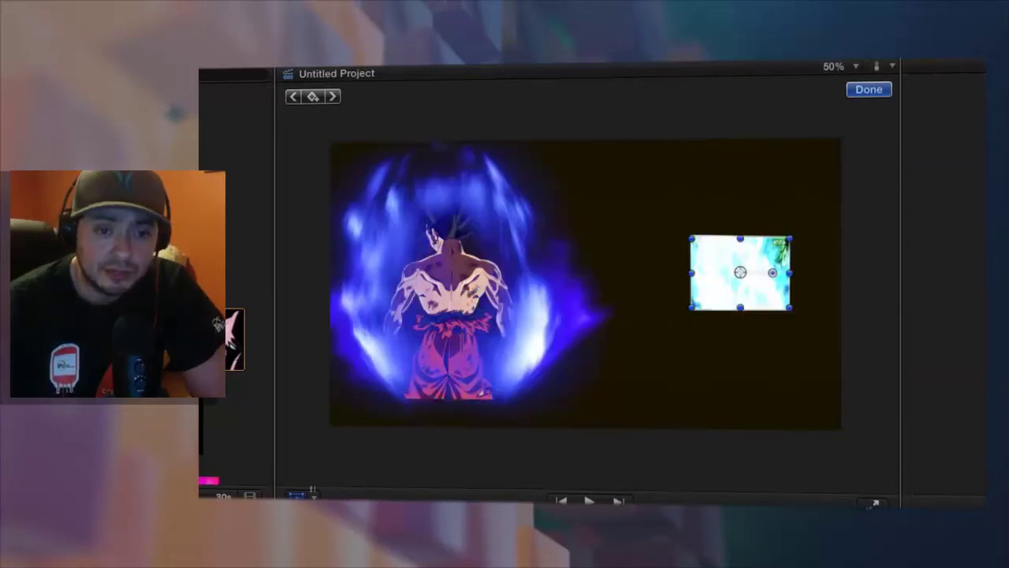
left_click(309, 491)
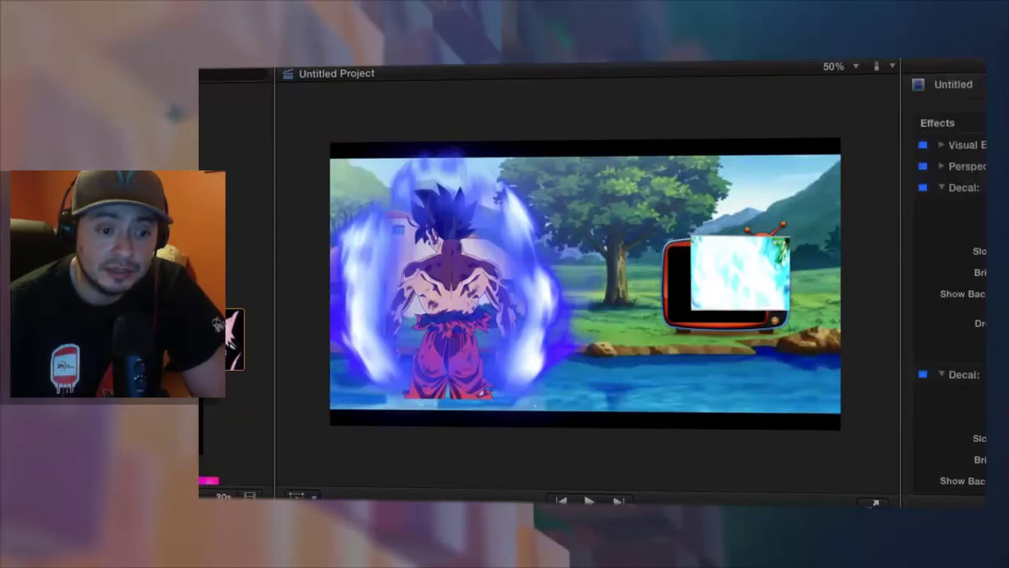
left_click(309, 494)
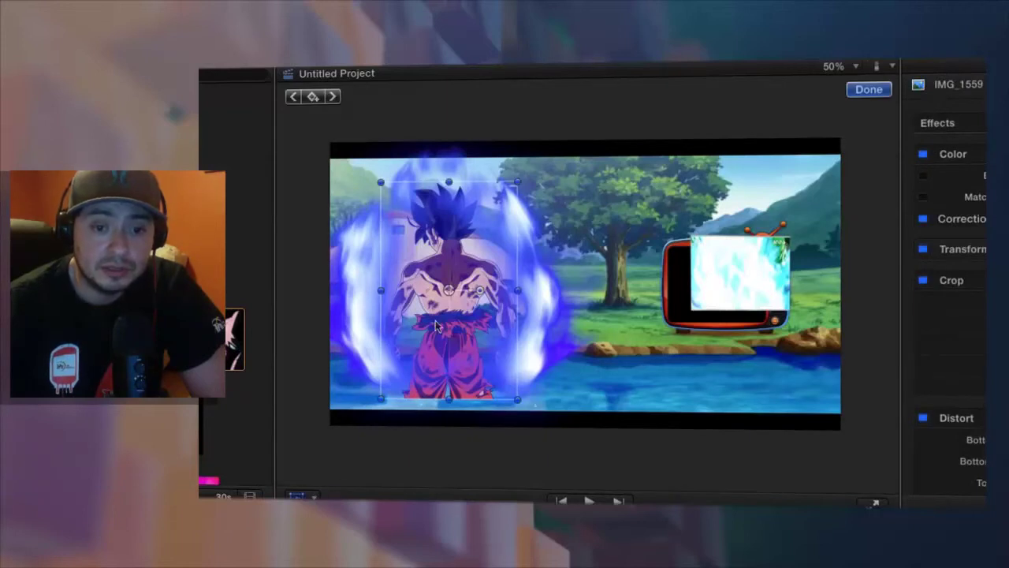
left_click_drag(447, 290, 449, 301)
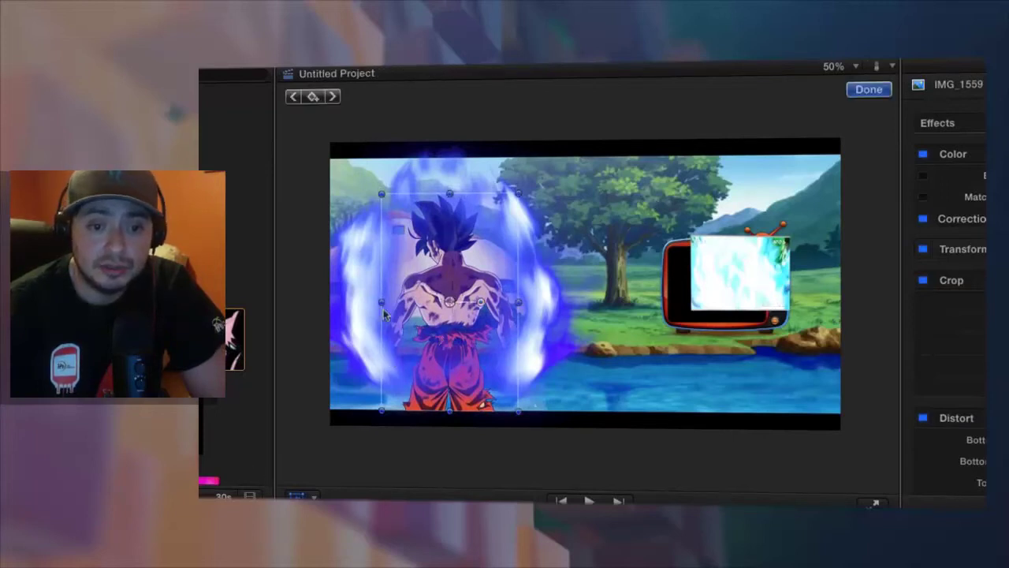
- Zoom the viewer out to 25% and distort the blue aura clip, stretching its upper edge and both sides outward
left_click(385, 362)
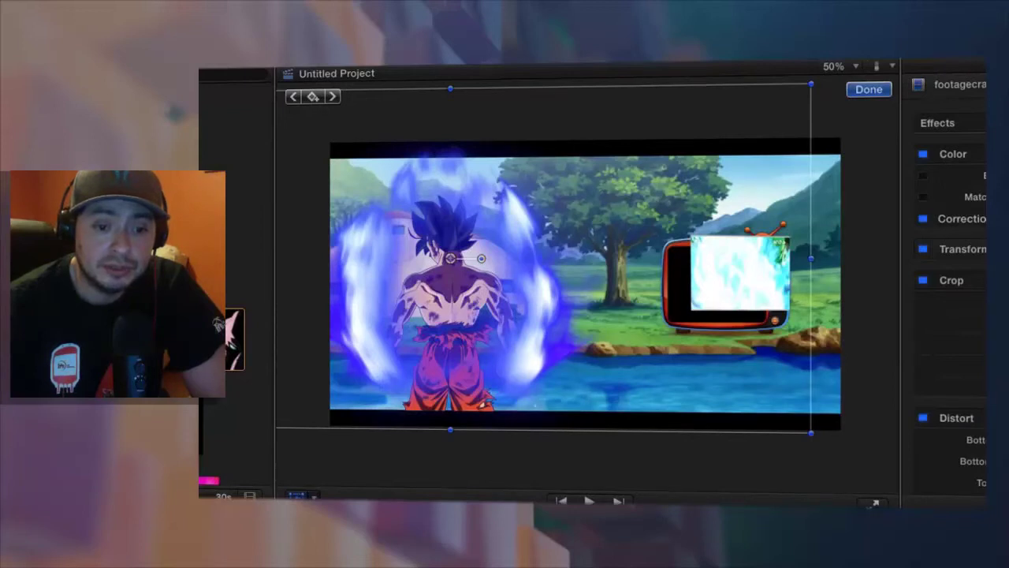
left_click(296, 495)
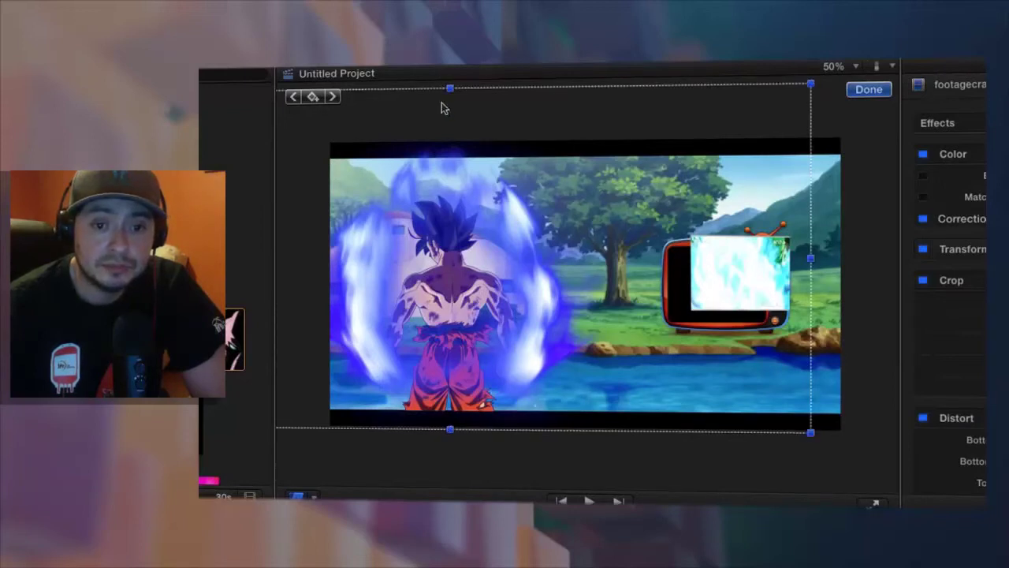
left_click(834, 66)
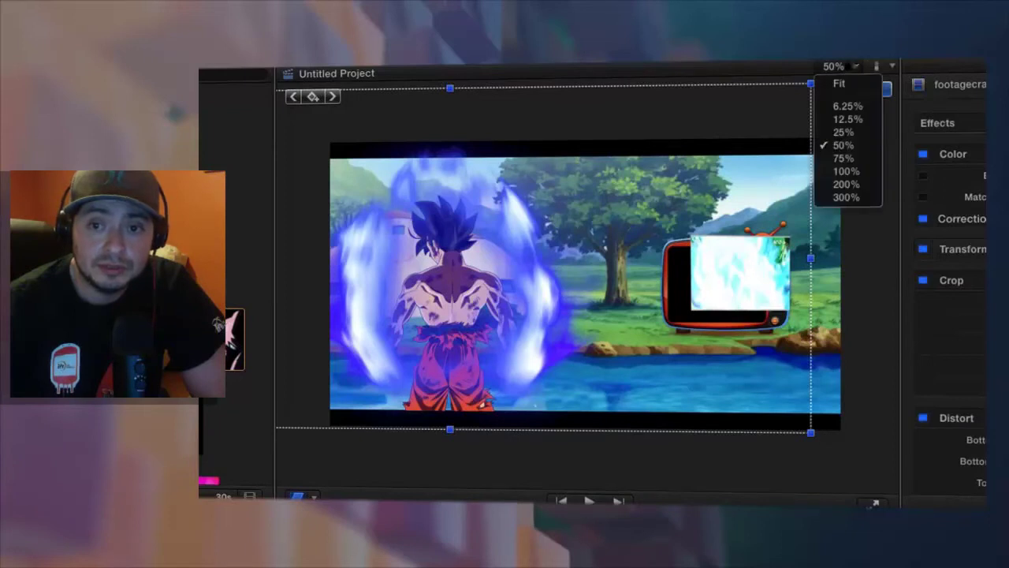
left_click(843, 132)
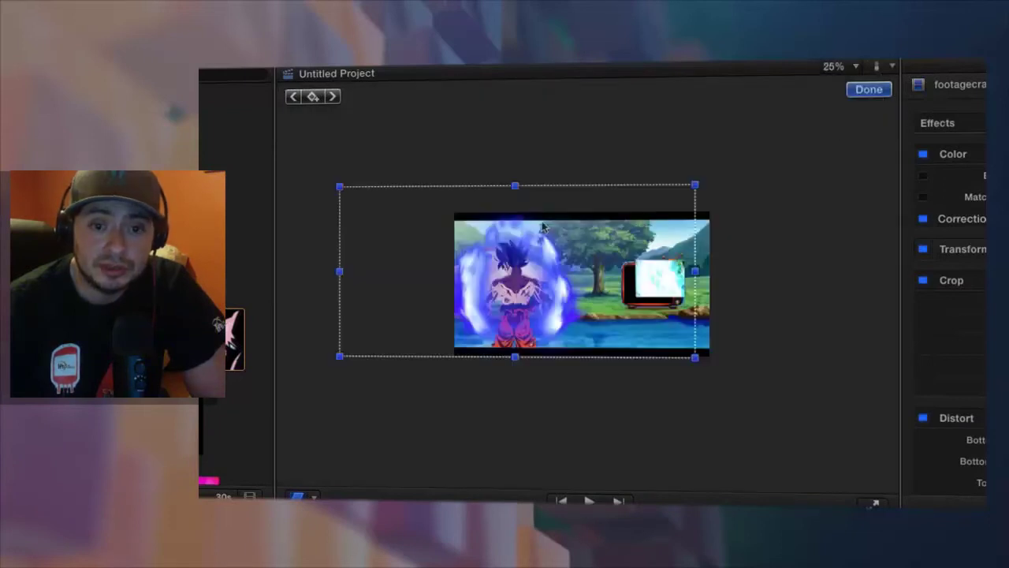
left_click_drag(515, 186, 514, 130)
left_click_drag(694, 243, 765, 239)
left_click_drag(338, 243, 317, 244)
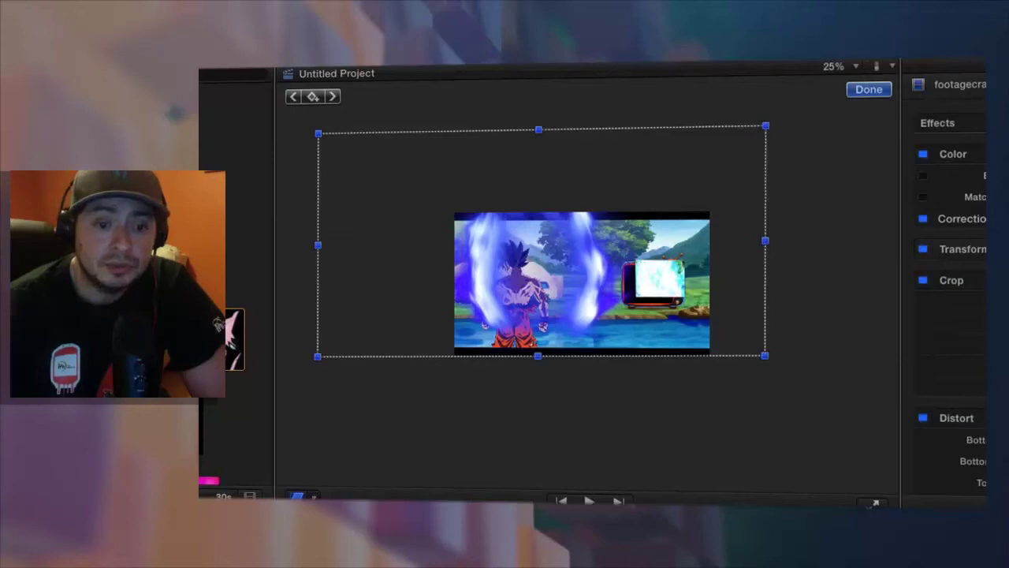
- Transform the stretched blue aura so that it surrounds the character, and play back the scene
key("shift+t")
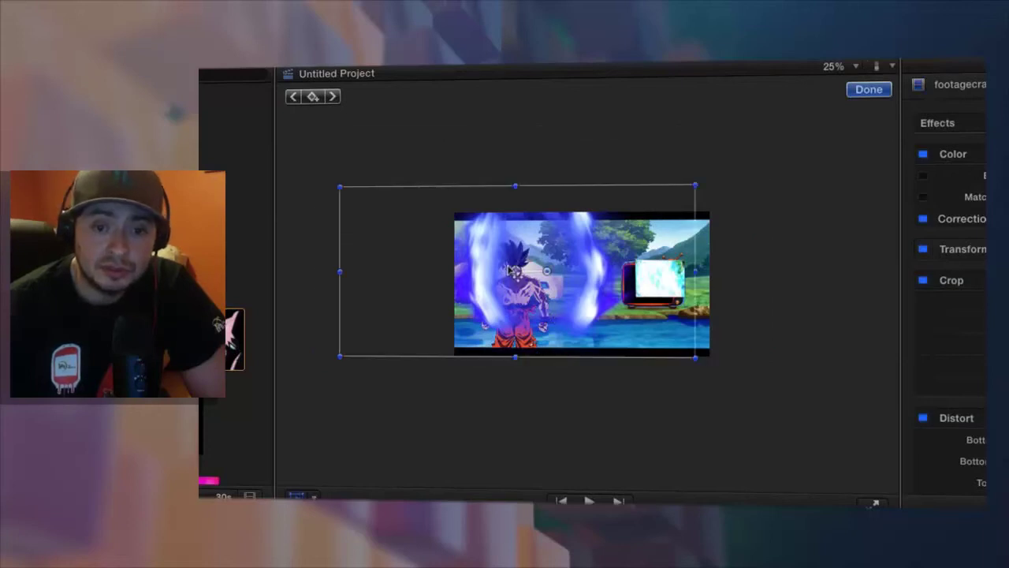
left_click_drag(511, 270, 496, 284)
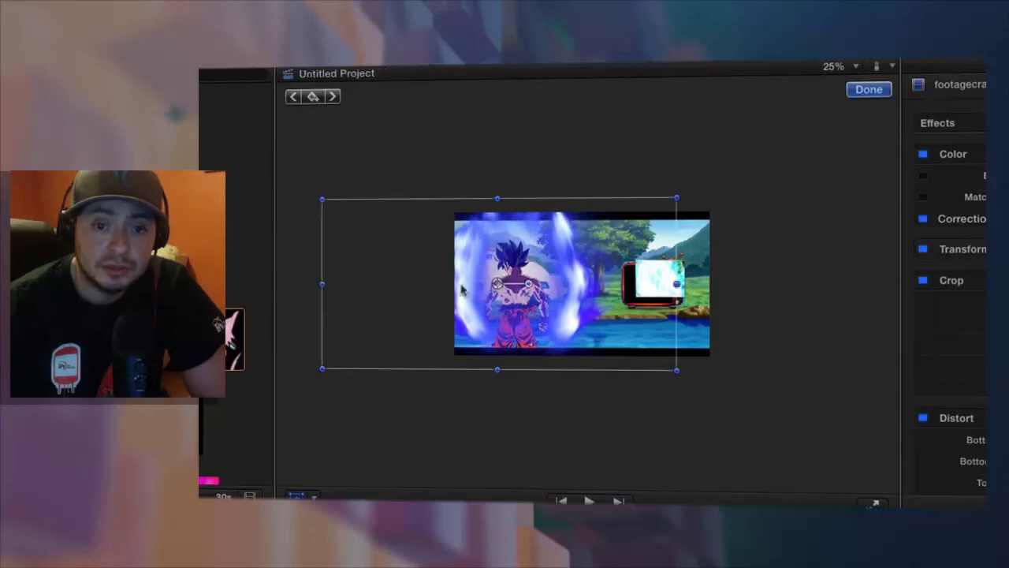
left_click(660, 277)
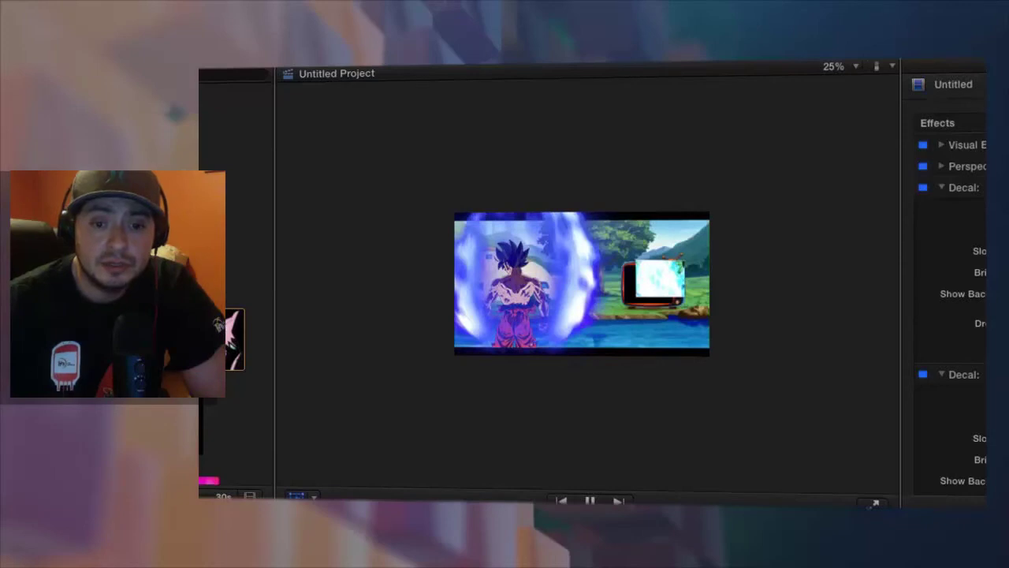
key("space")
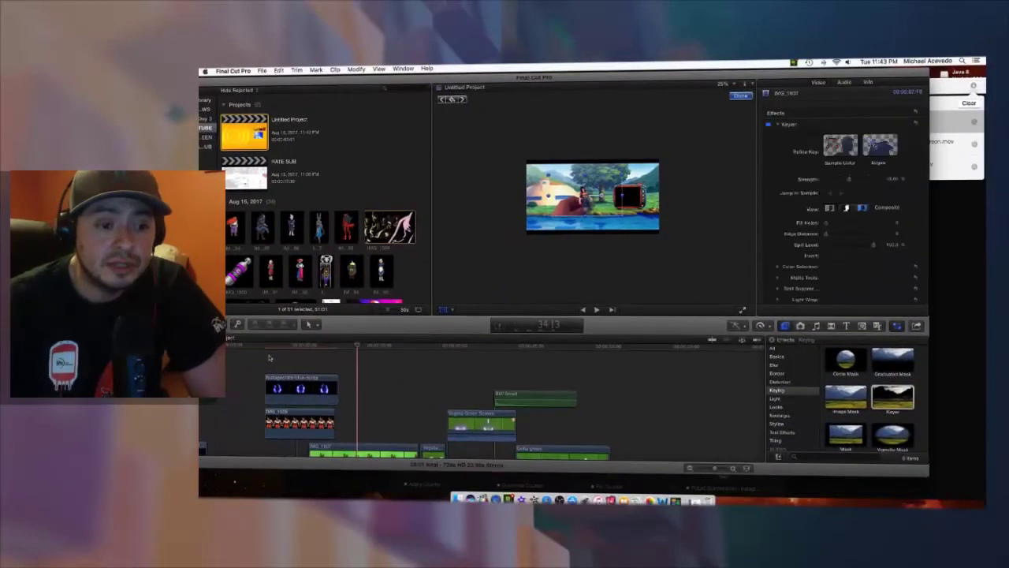
- Duplicate the footagecrate-blue-auras clip directly after the original in the timeline and play back the extended aura
scroll(300, 359, "down", 2)
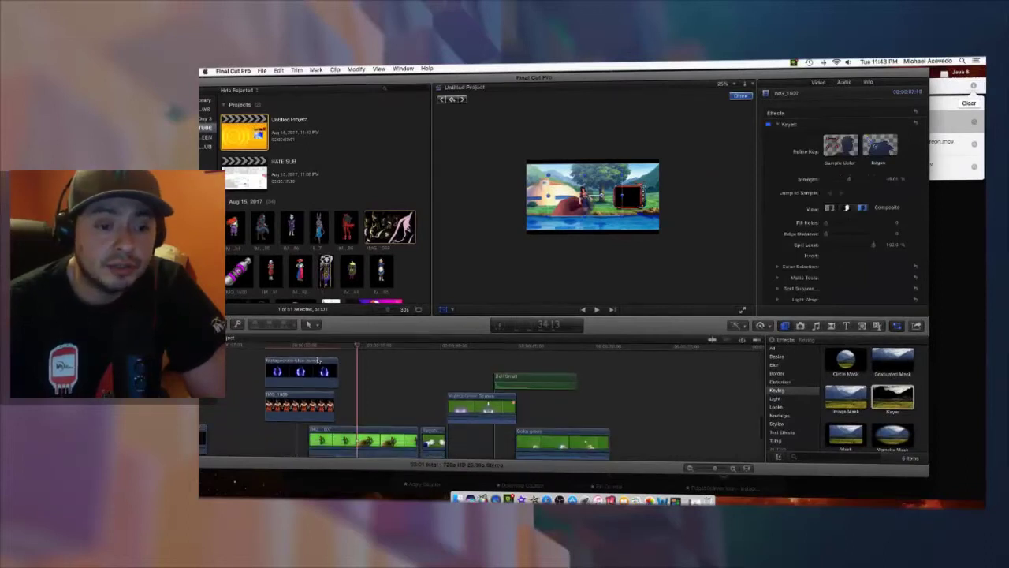
left_click(325, 359)
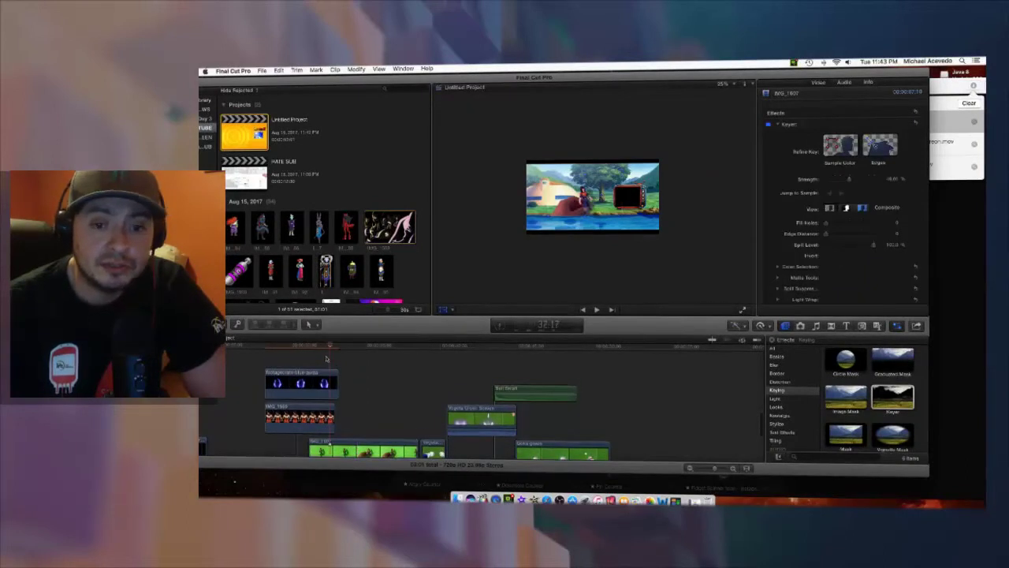
left_click(309, 371)
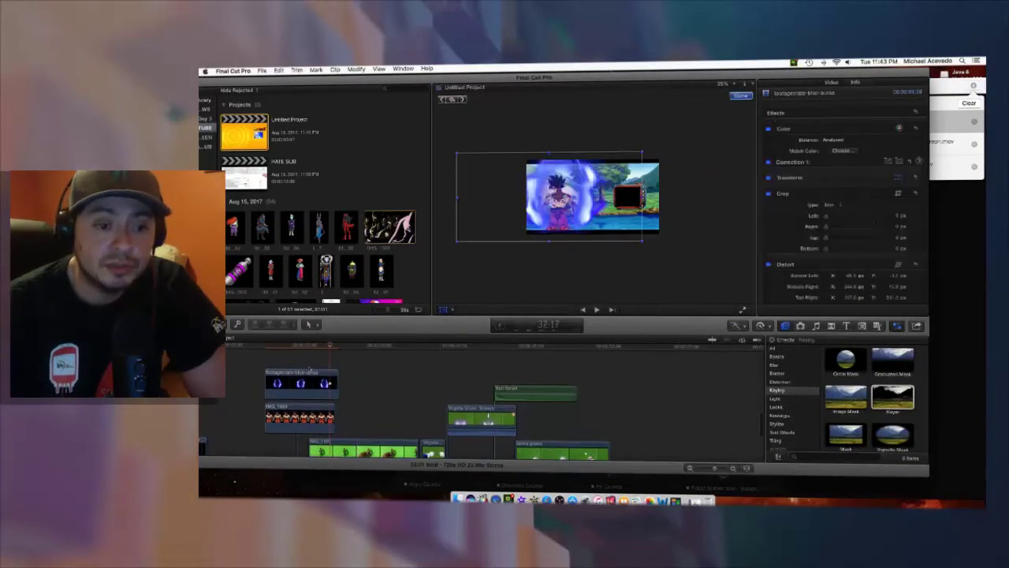
left_click(316, 372)
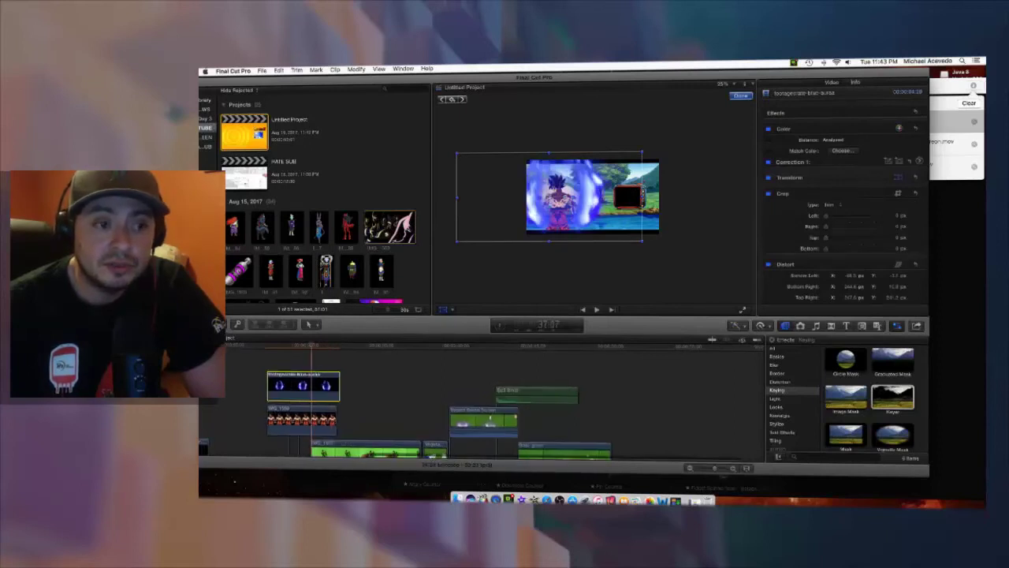
left_click(279, 69)
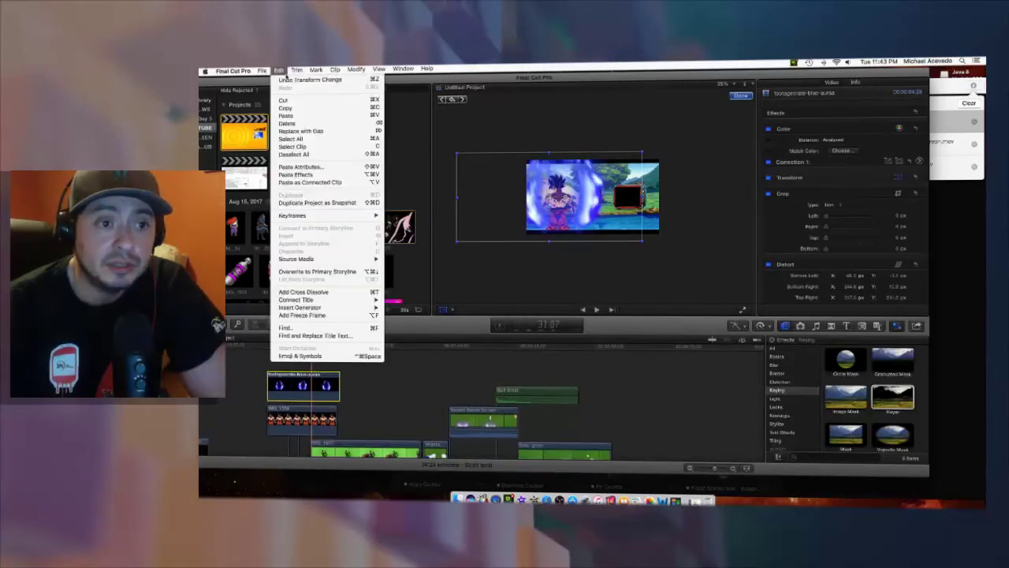
left_click(288, 107)
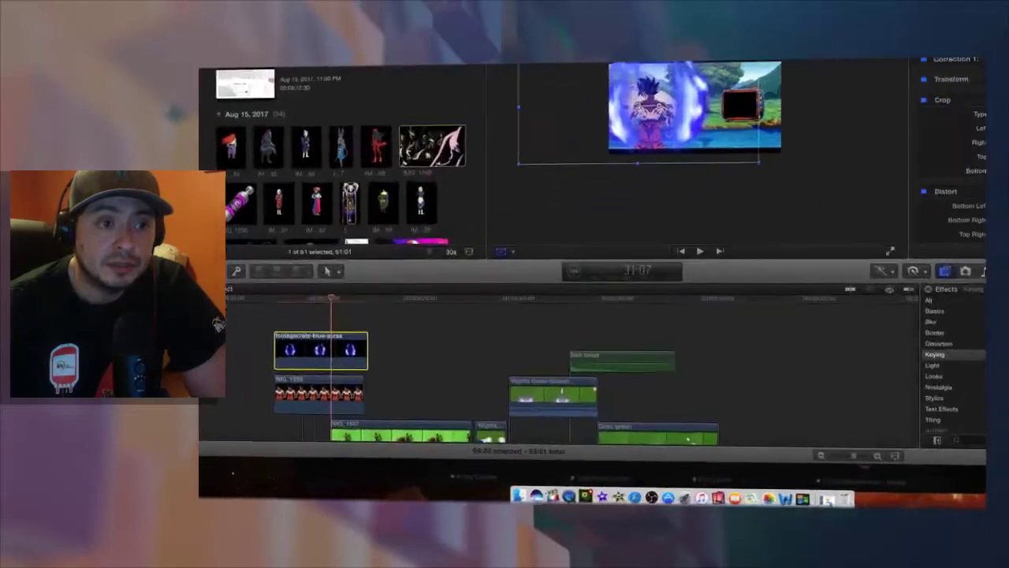
left_click(394, 290)
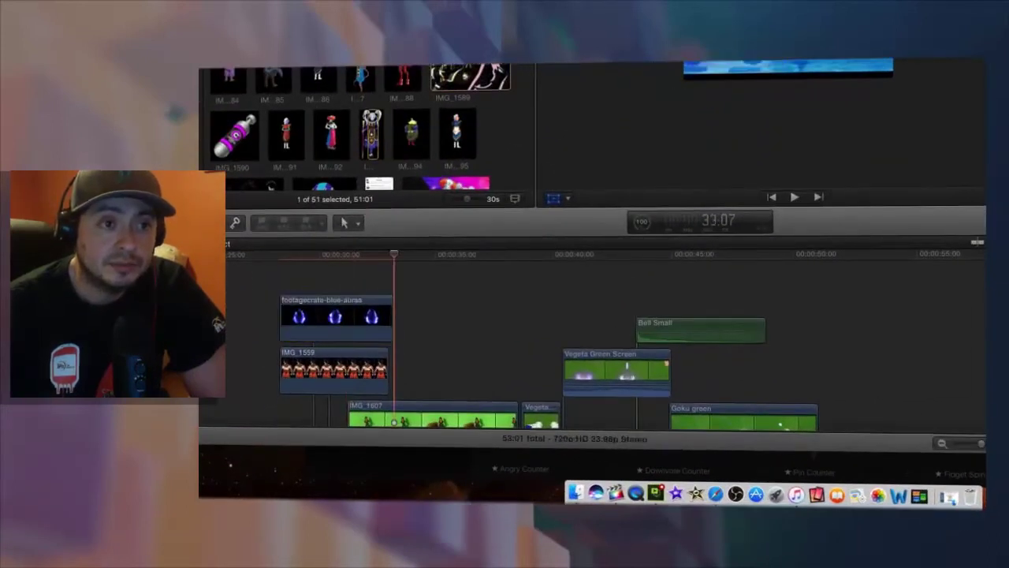
key("super+v")
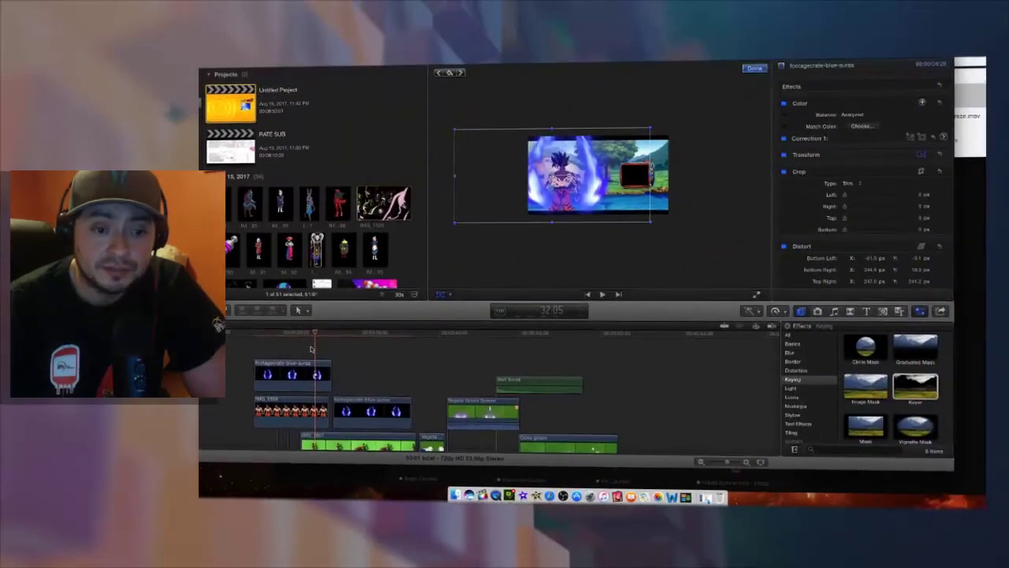
key("space")
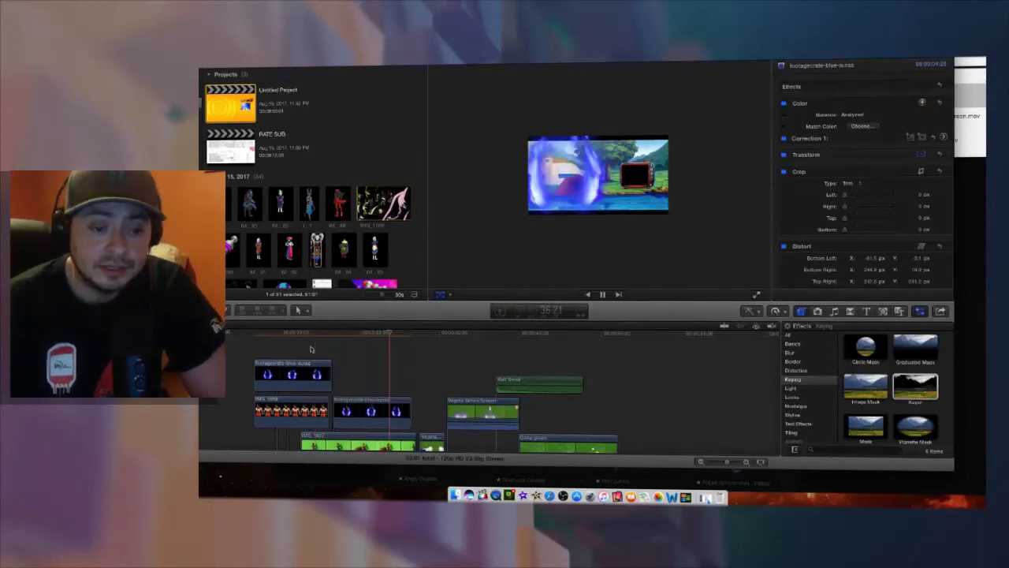
key("space")
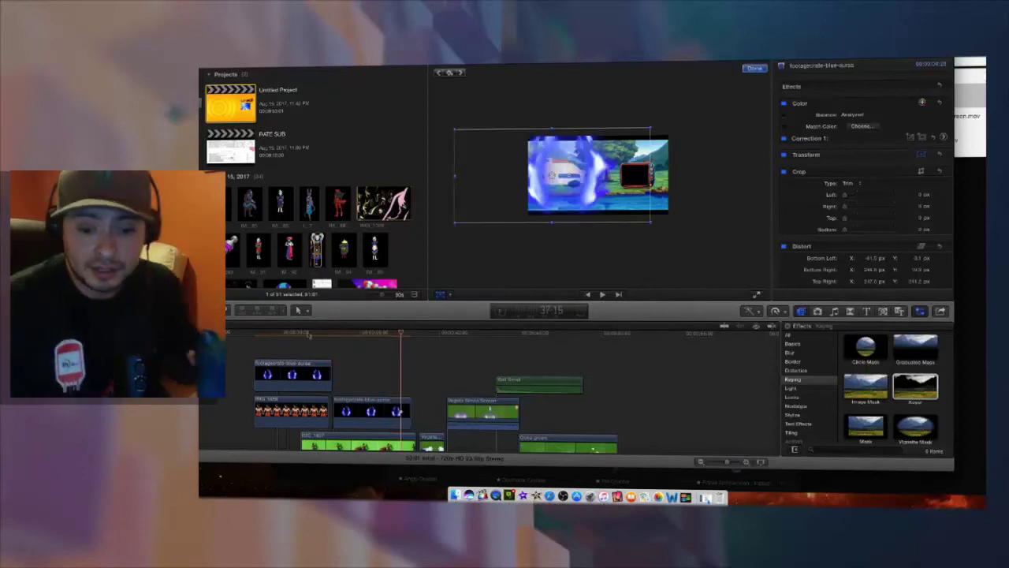
- Switch to Safari, close the Blue Aura preview and look through the FootageCrate icons results
left_click(550, 495)
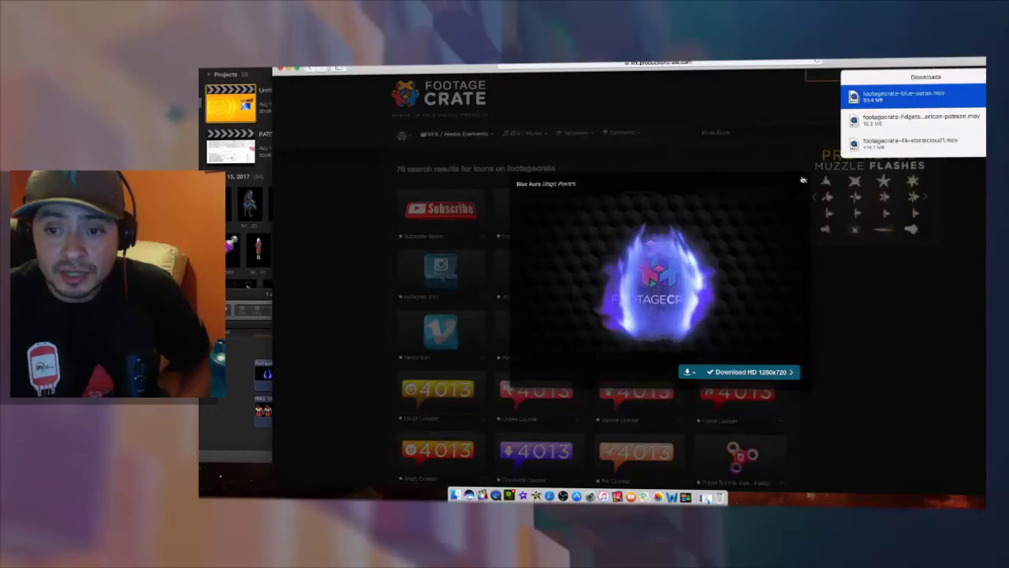
left_click(626, 171)
scroll(605, 285, "down", 10)
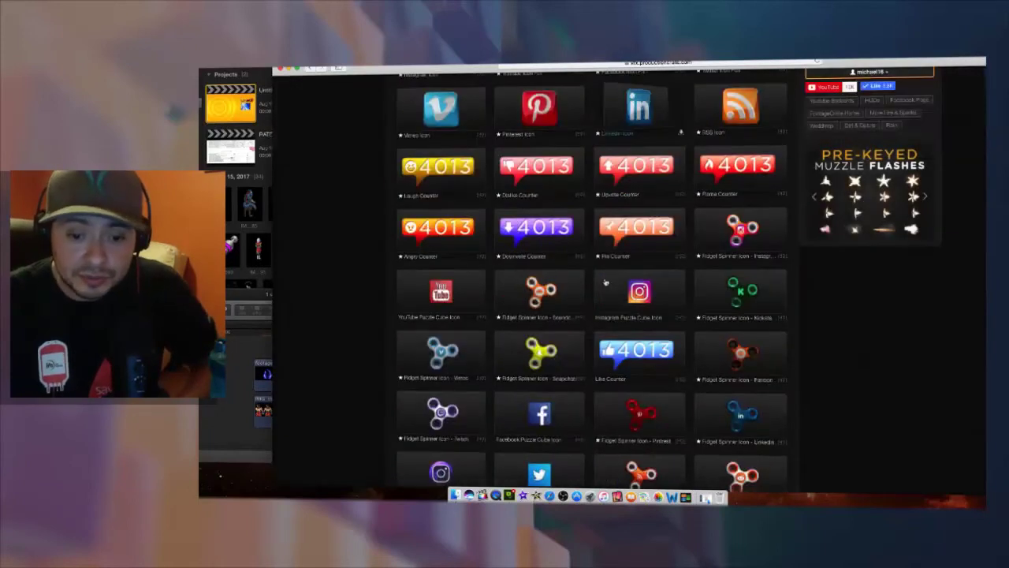
scroll(605, 284, "down", 8)
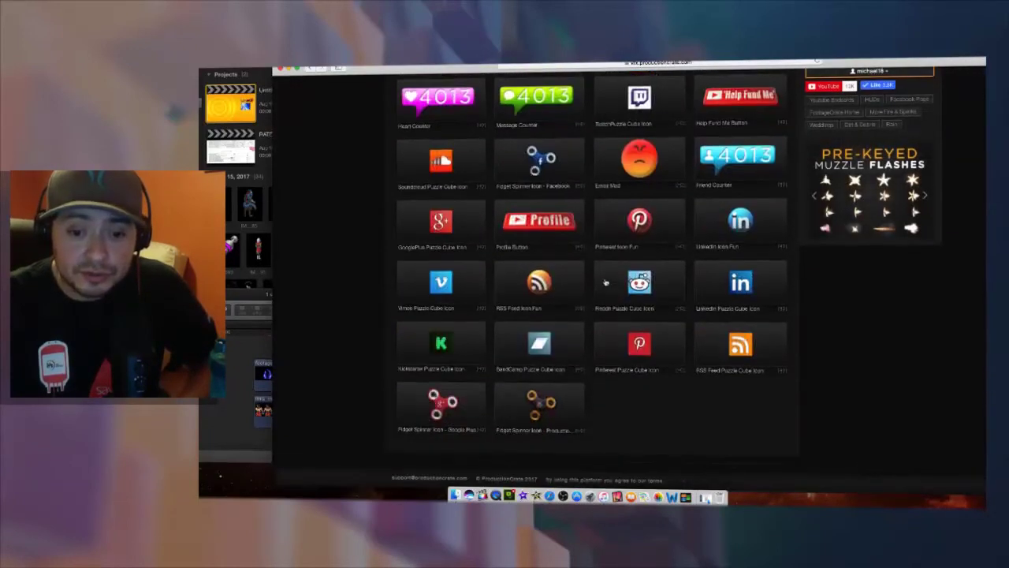
scroll(589, 251, "up", 10)
scroll(590, 250, "up", 5)
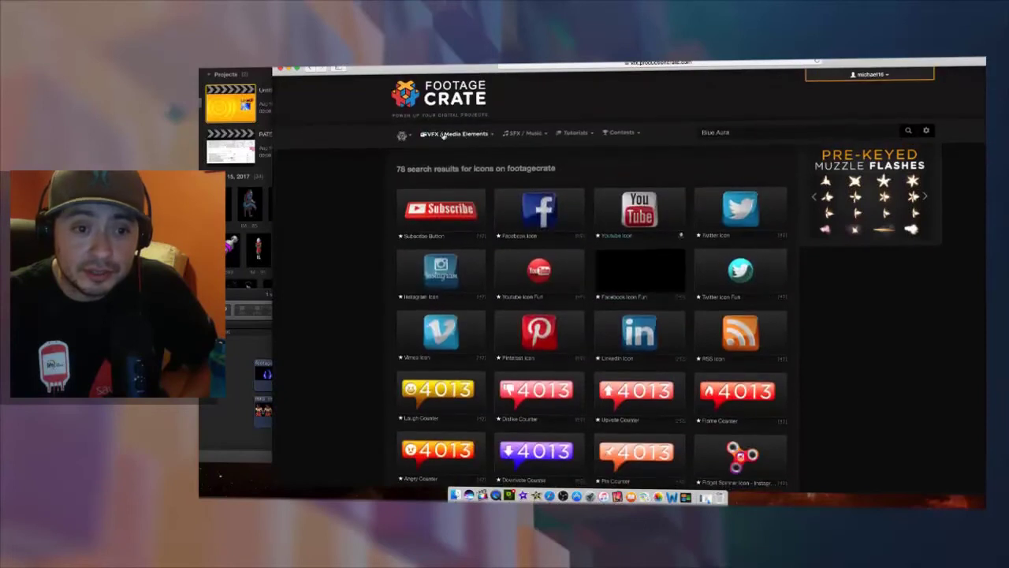
- Open the YouTube category of FootageCrate's VFX elements and browse the endcard templates
mouse_move(450, 136)
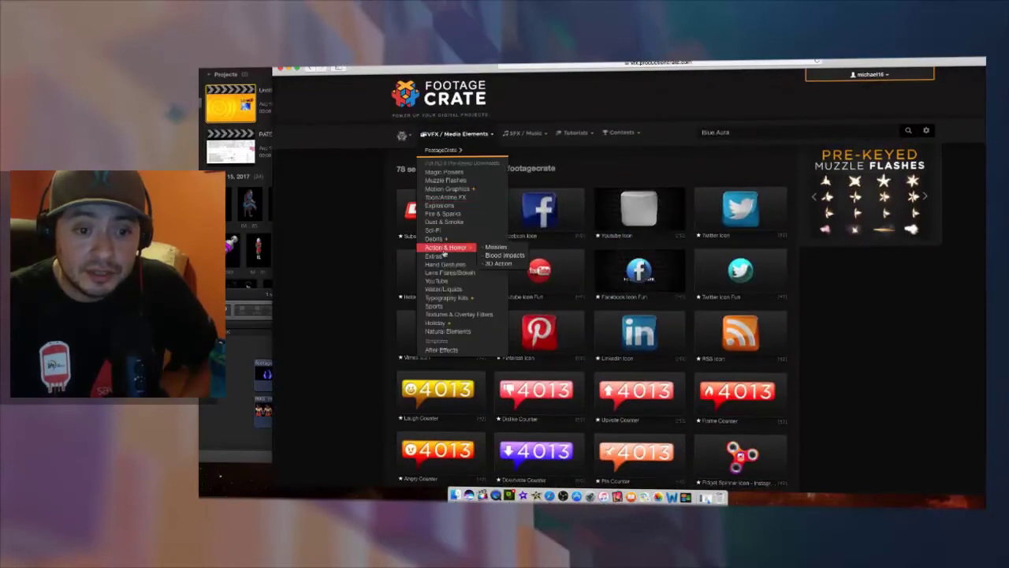
mouse_move(446, 256)
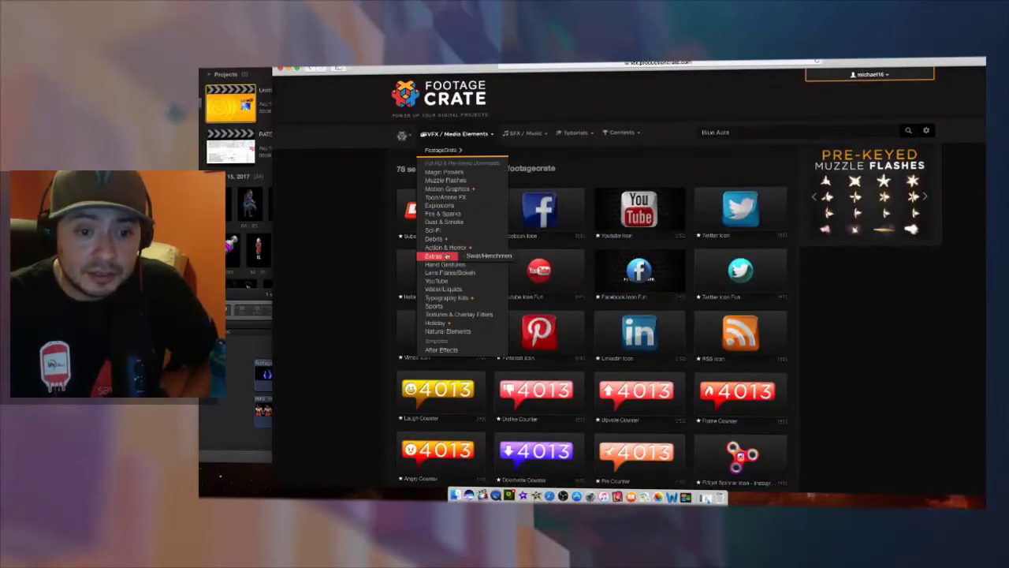
left_click(436, 280)
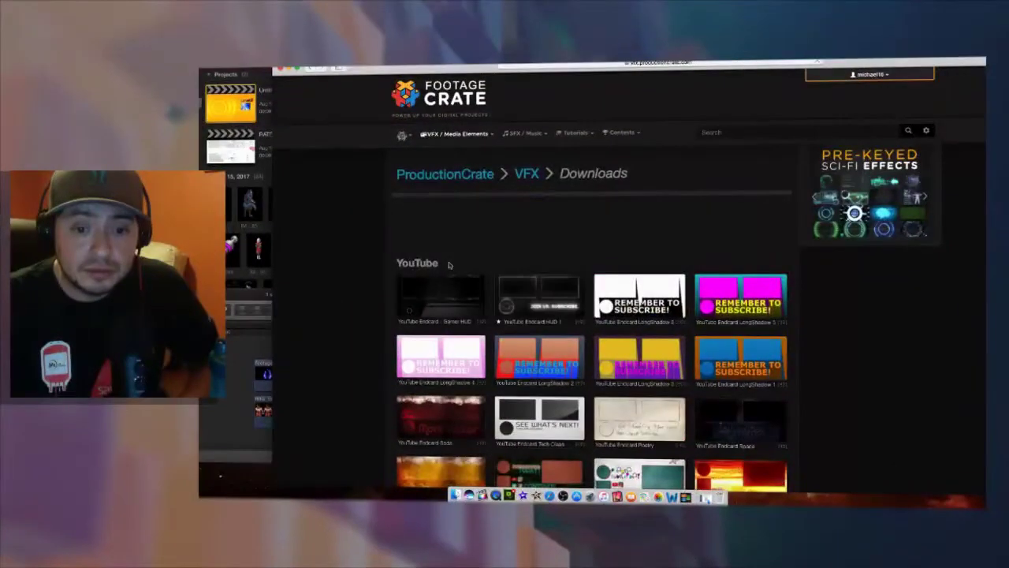
scroll(448, 265, "down", 3)
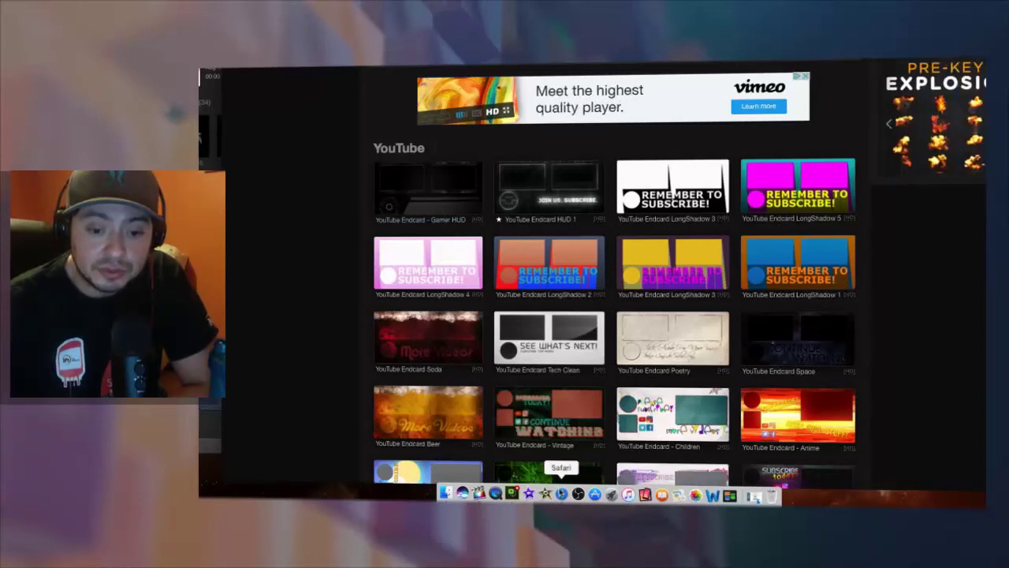
- Bring up the "How to Borrow SnapChat FX for YouTube" video in Safari and examine its end screen's subscribe and previous-video elements
left_click(562, 493)
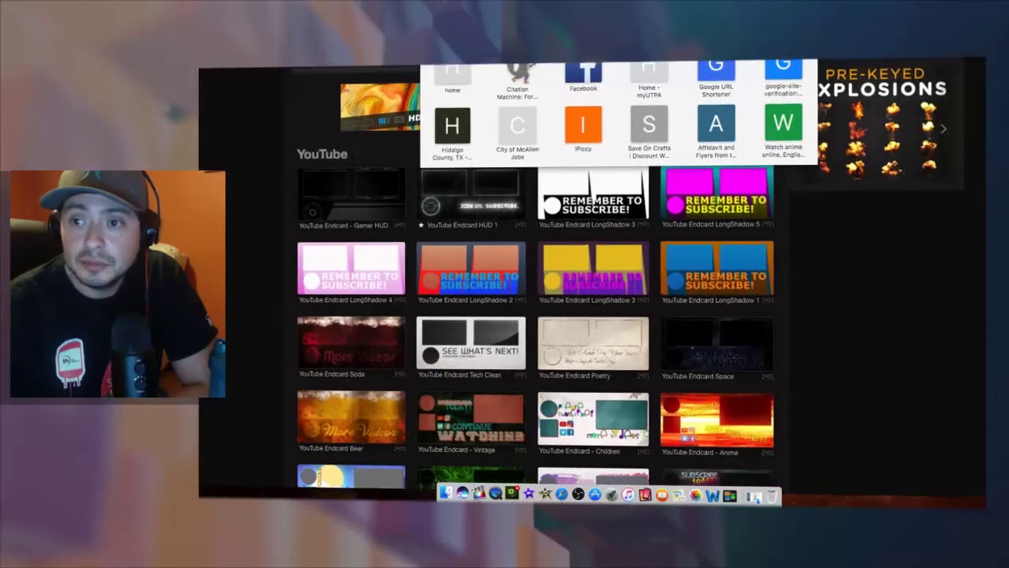
key("super+shift+backslash")
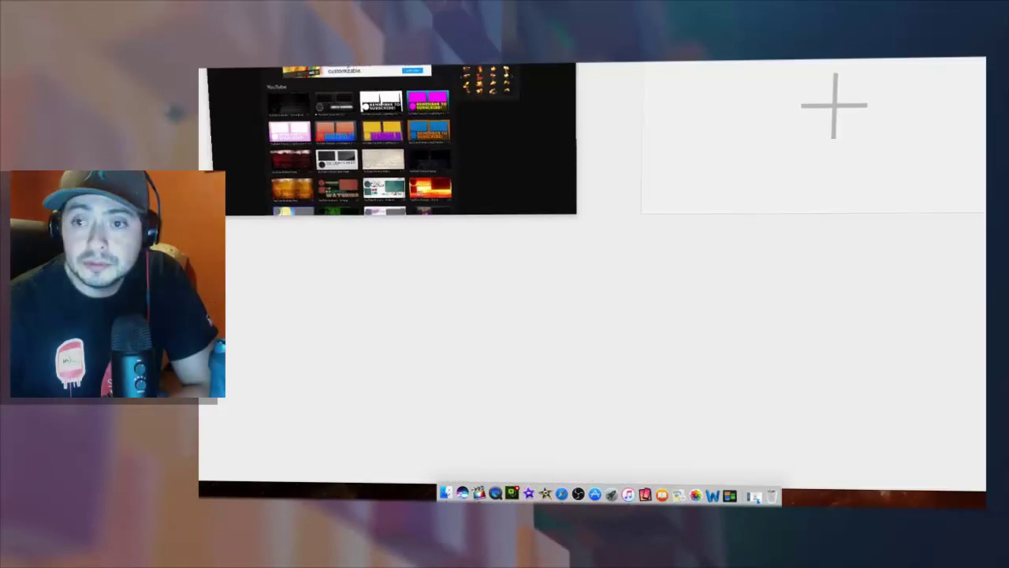
left_click(810, 67)
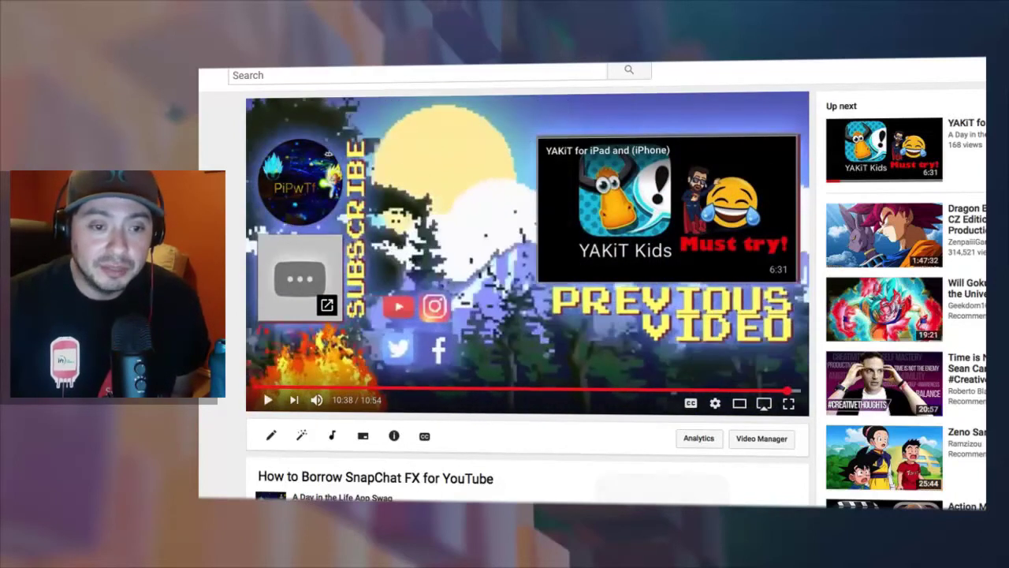
mouse_move(313, 257)
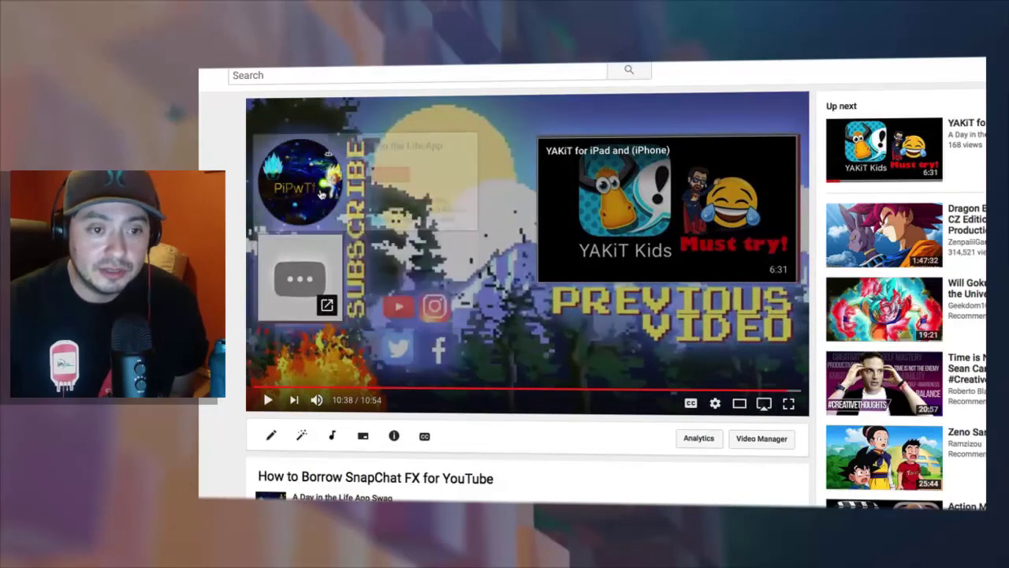
mouse_move(305, 182)
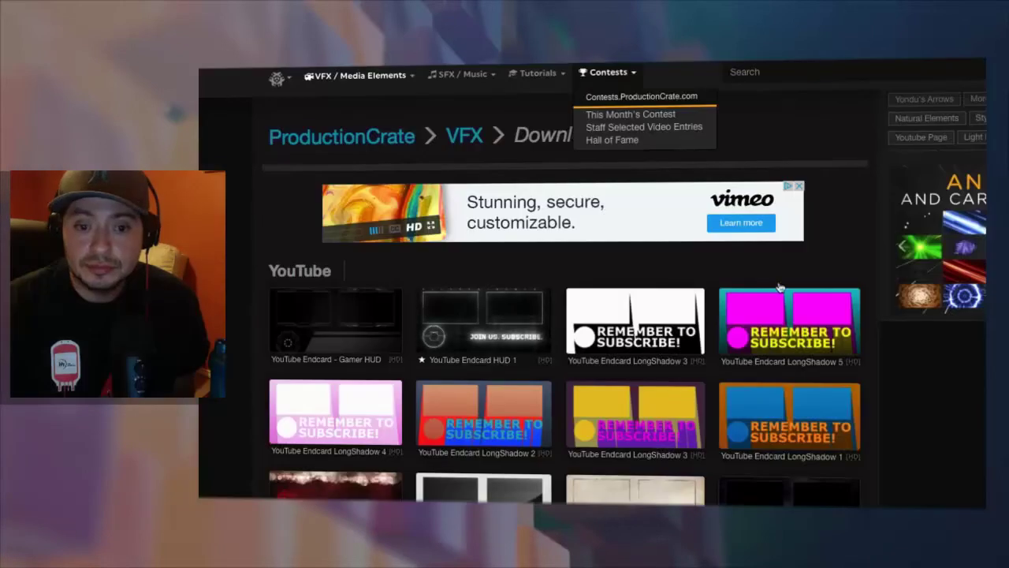
- Look through FootageCrate's YouTube endcards, social icons, transitions, and Buttons & Icons sections
scroll(373, 216, "down", 3)
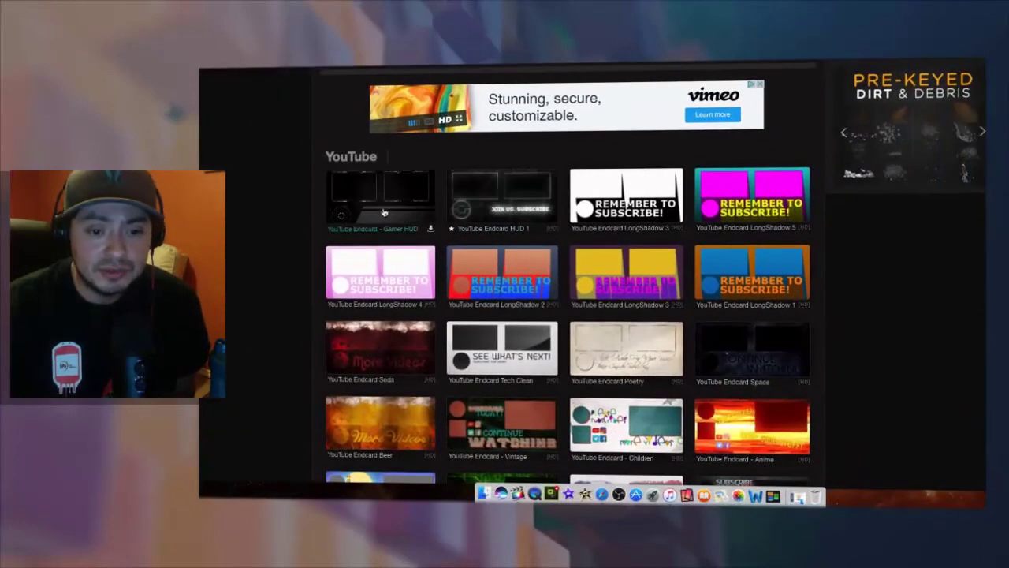
scroll(386, 216, "down", 5)
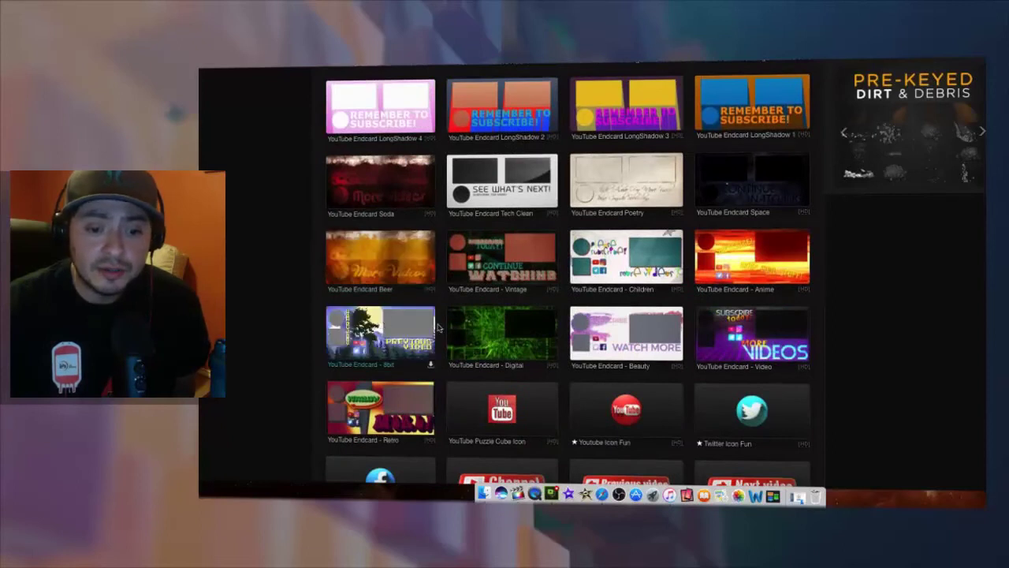
scroll(491, 330, "down", 5)
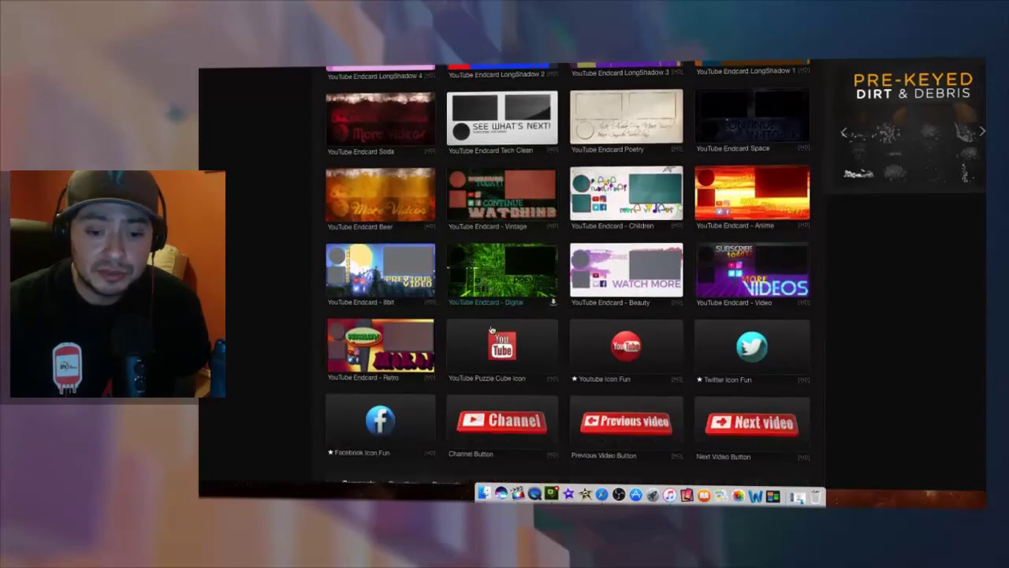
scroll(495, 329, "down", 20)
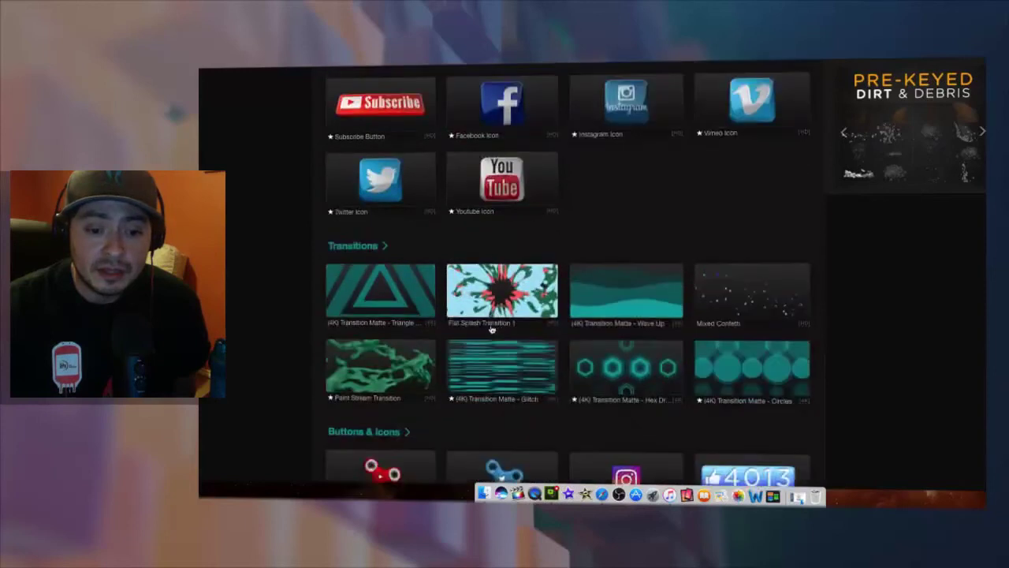
scroll(491, 329, "down", 3)
scroll(492, 331, "up", 20)
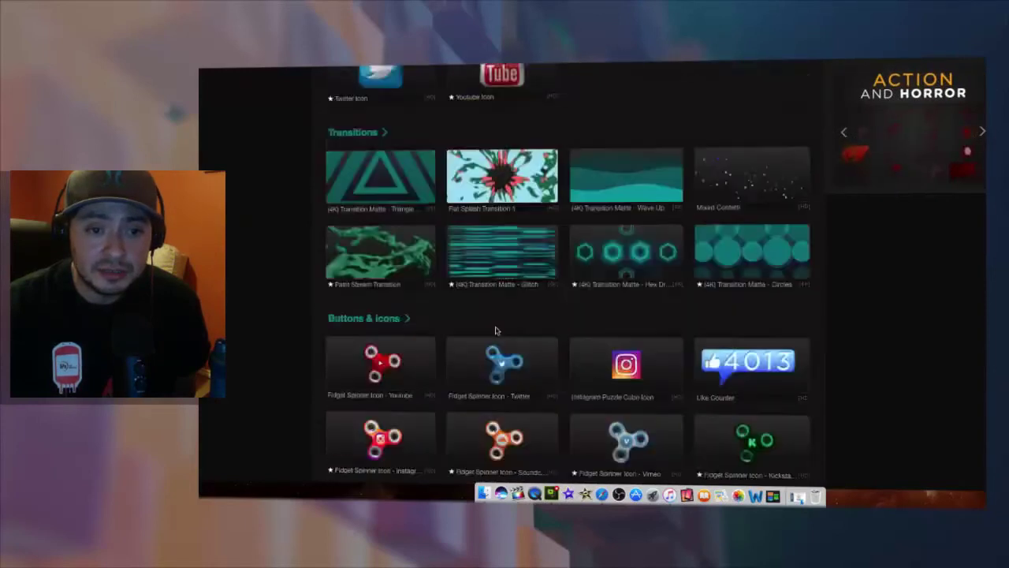
- Open the Sci-Fi category of FootageCrate's VFX elements and browse its HUD, scope and forcefield effects
mouse_move(398, 65)
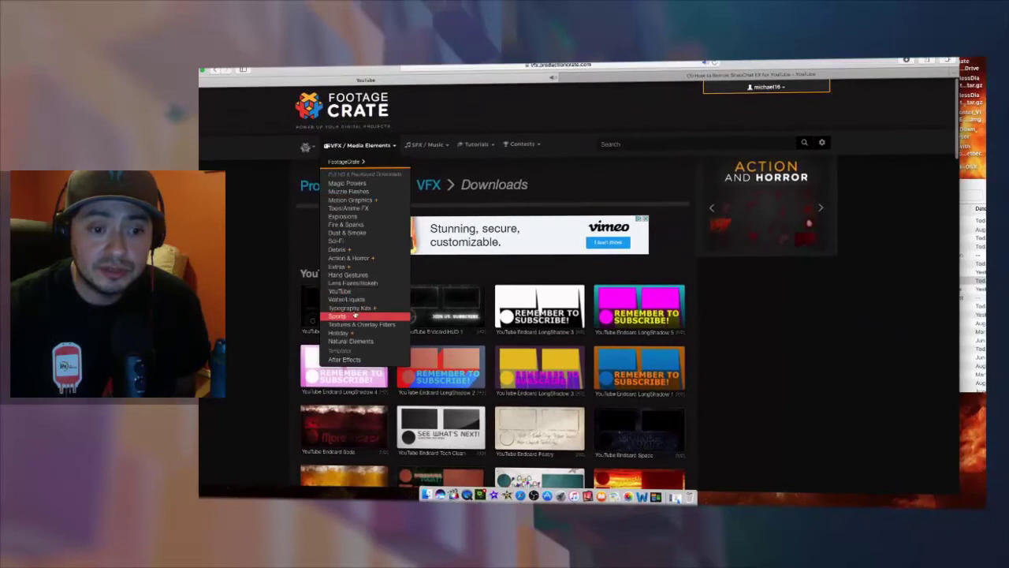
left_click(356, 242)
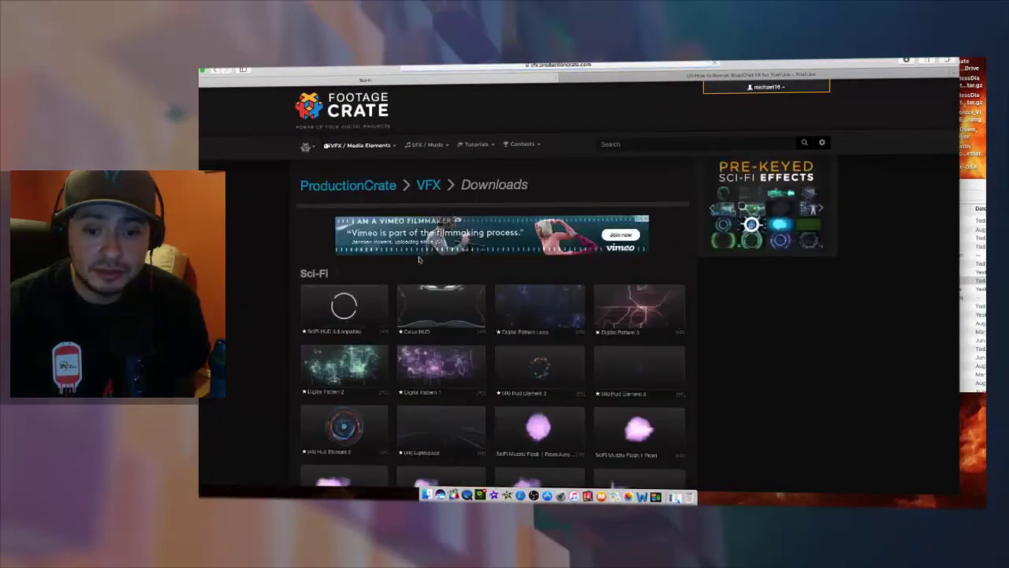
scroll(418, 259, "down", 3)
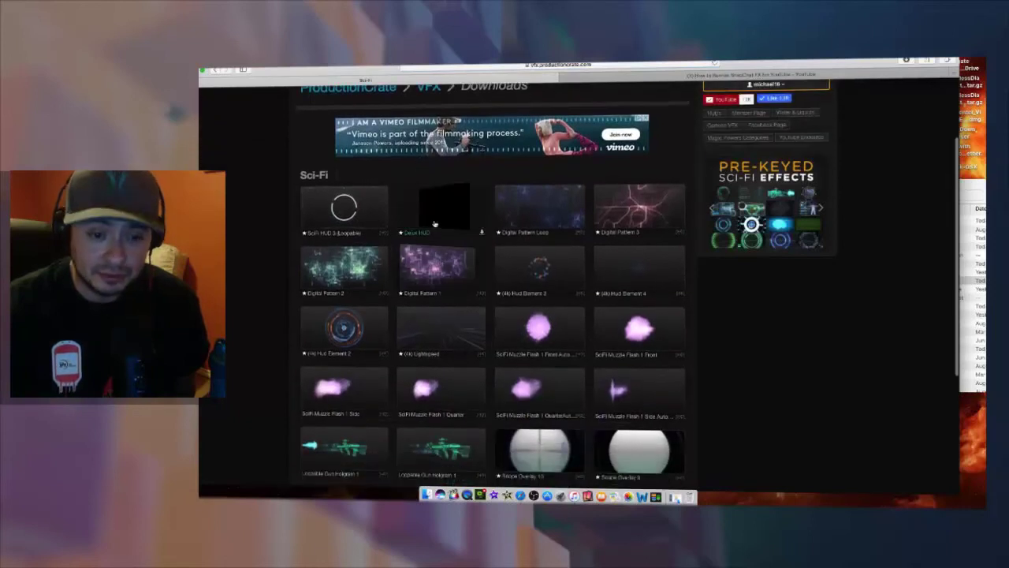
scroll(437, 208, "down", 10)
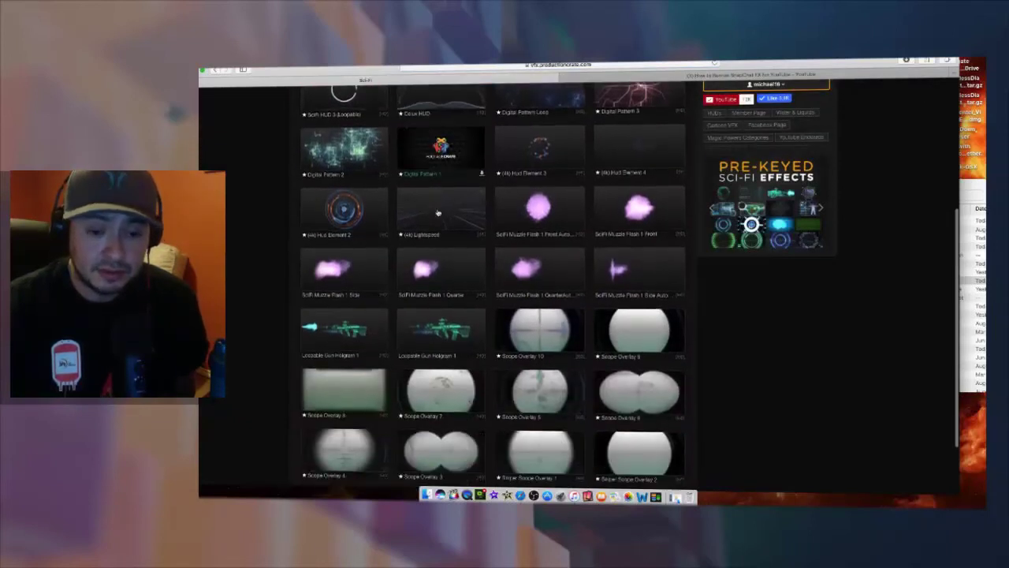
scroll(438, 211, "down", 10)
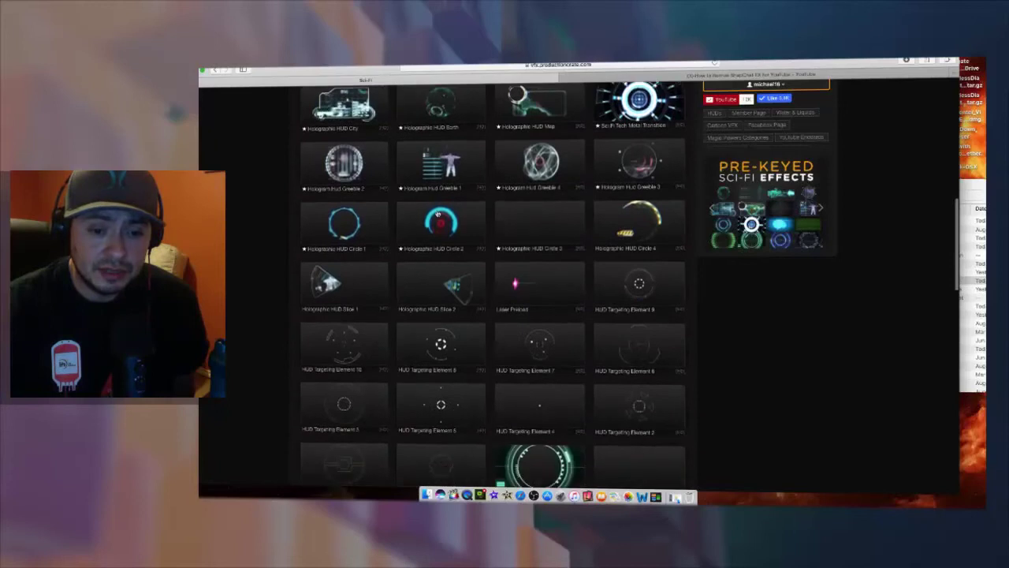
scroll(436, 213, "down", 12)
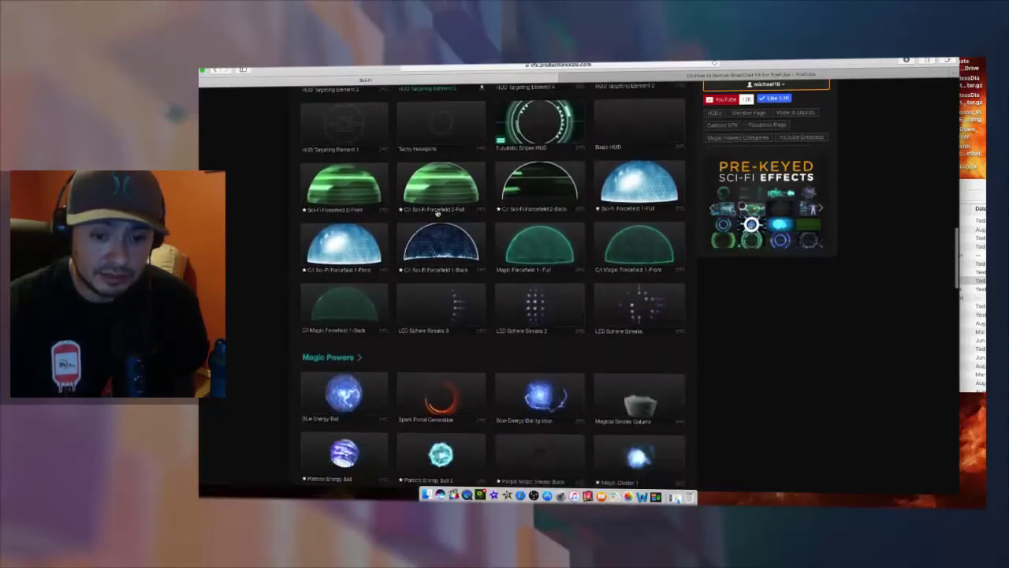
scroll(437, 212, "down", 5)
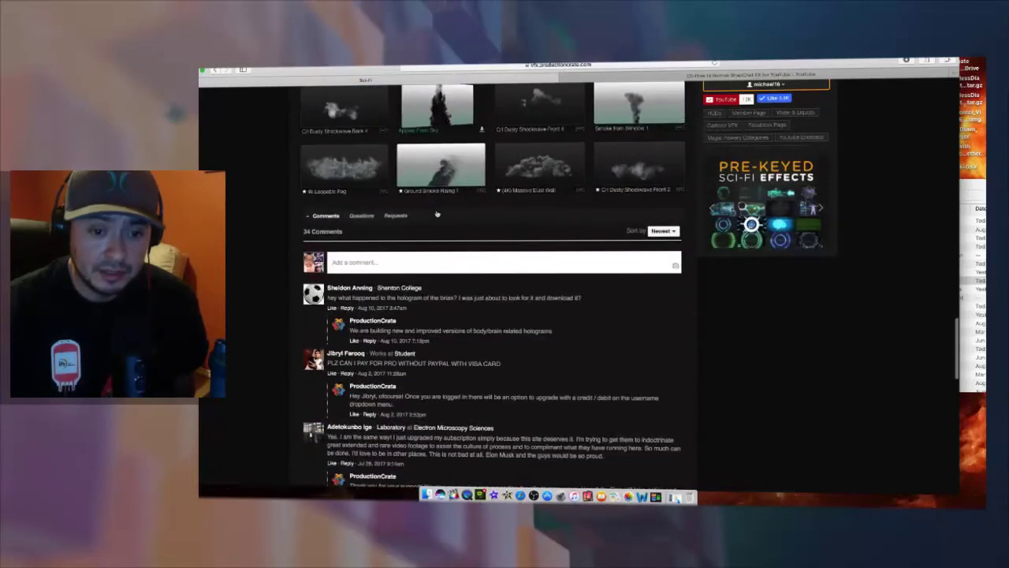
scroll(435, 207, "up", 20)
scroll(433, 198, "down", 1)
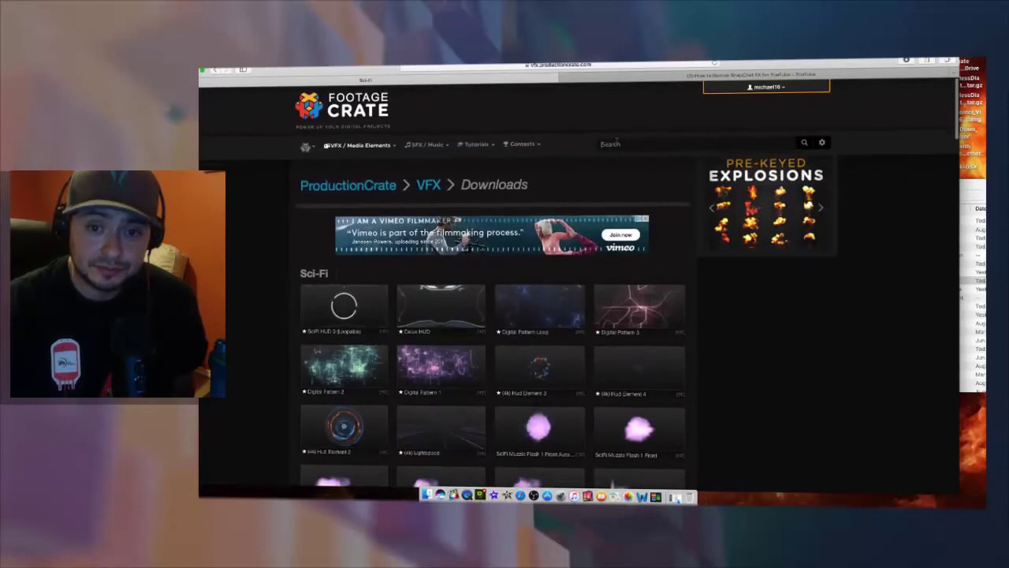
- Search FootageCrate for "intro"
left_click(615, 142)
type("Int")
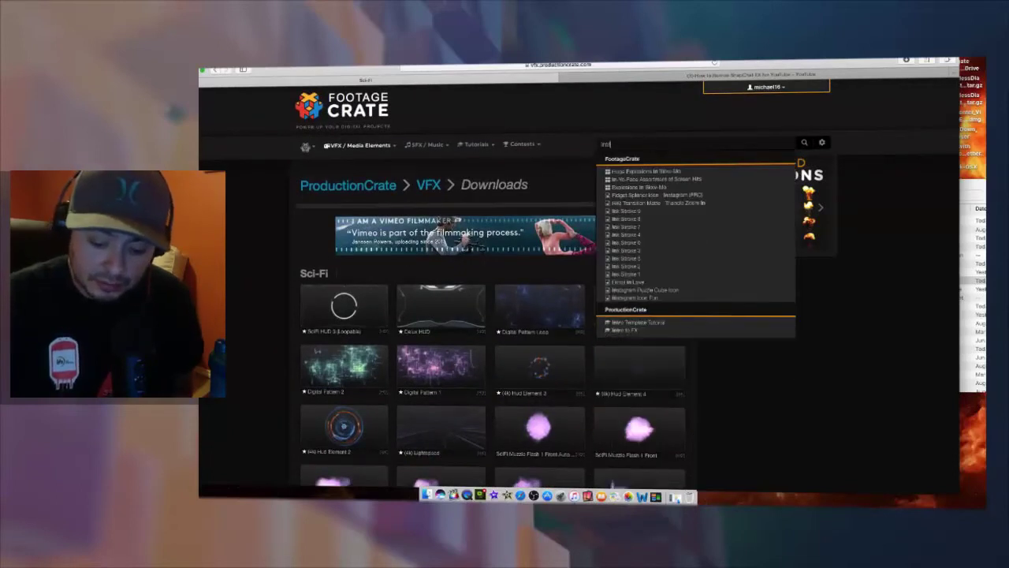
type("ro")
key("Return")
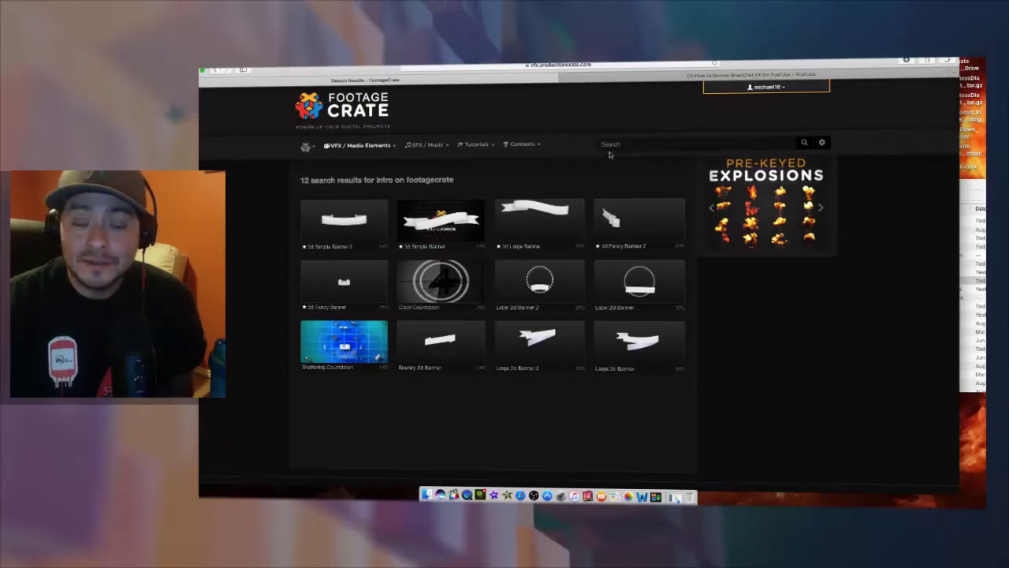
- Open the Action & Horror category and look through its Missiles, Blood Impacts and 3D Action effects
left_click(387, 148)
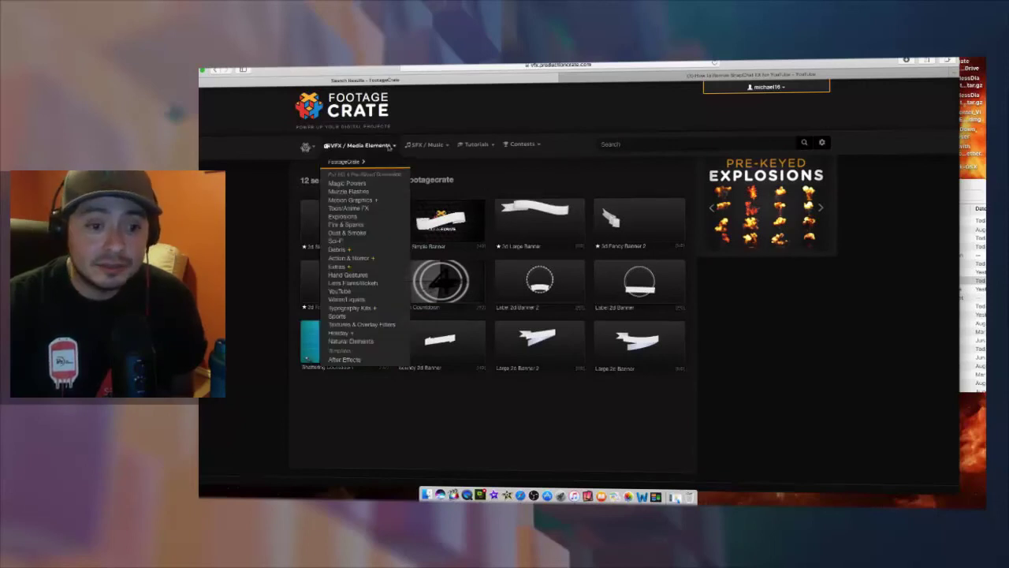
mouse_move(349, 259)
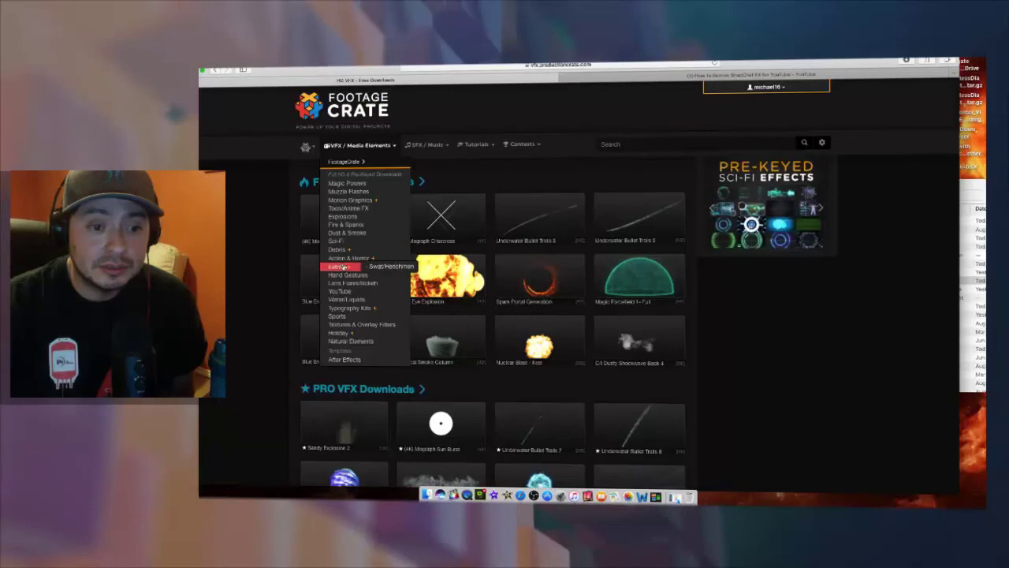
left_click(351, 258)
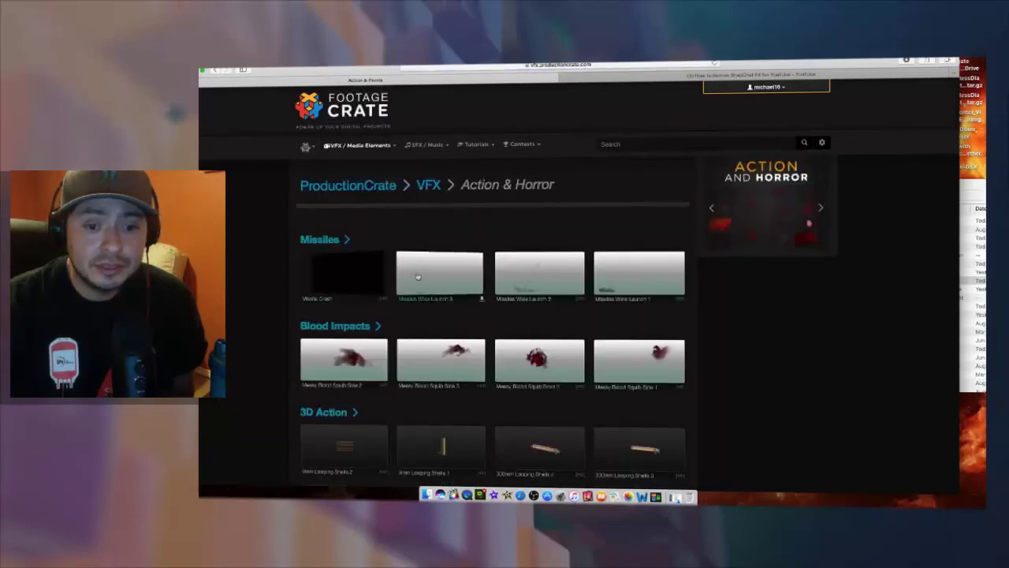
scroll(418, 276, "down", 2)
scroll(417, 276, "down", 5)
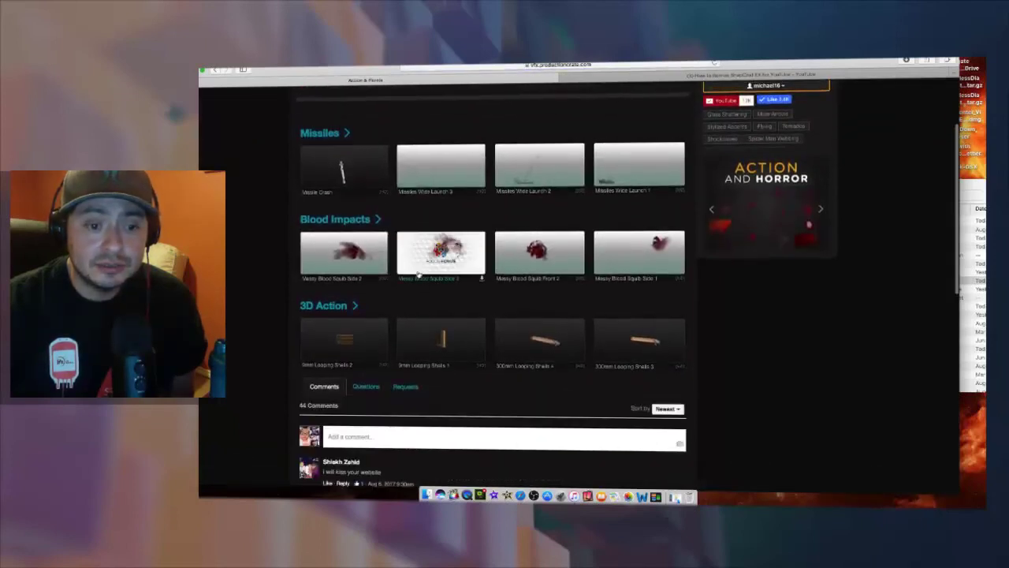
scroll(423, 274, "up", 5)
scroll(423, 274, "up", 2)
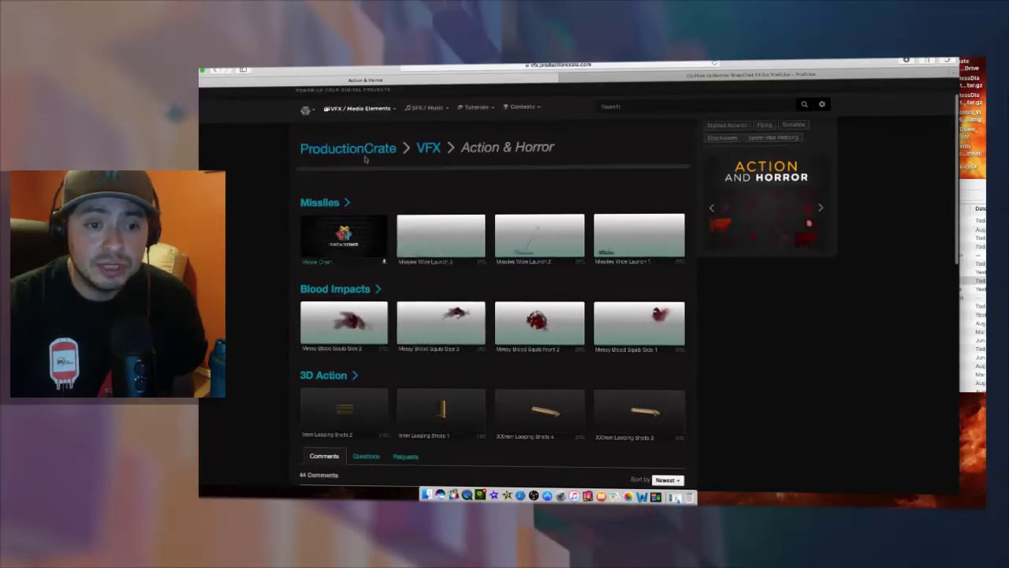
- Open the Logos & Jingles category of SoundsCrate's music library
mouse_move(370, 110)
mouse_move(416, 107)
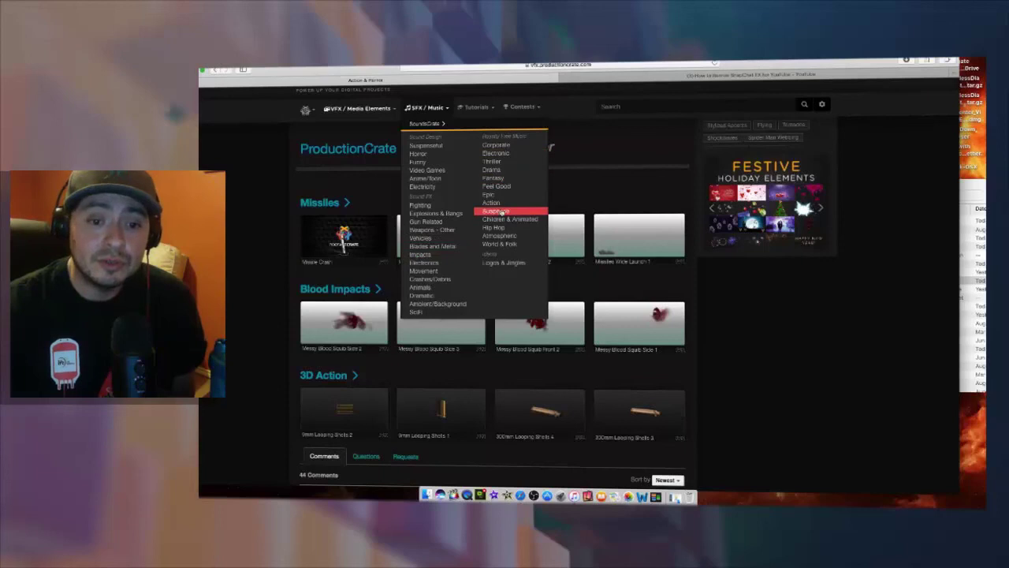
left_click(502, 262)
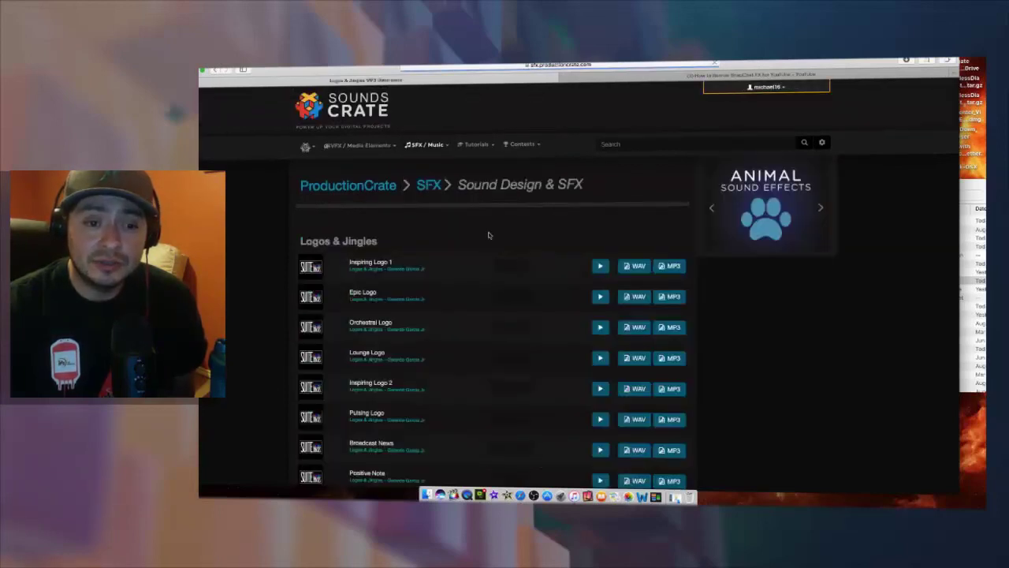
- Preview the Inspiring Logo 1 jingle at a lower system volume and download it as WAV and MP3
left_click(601, 267)
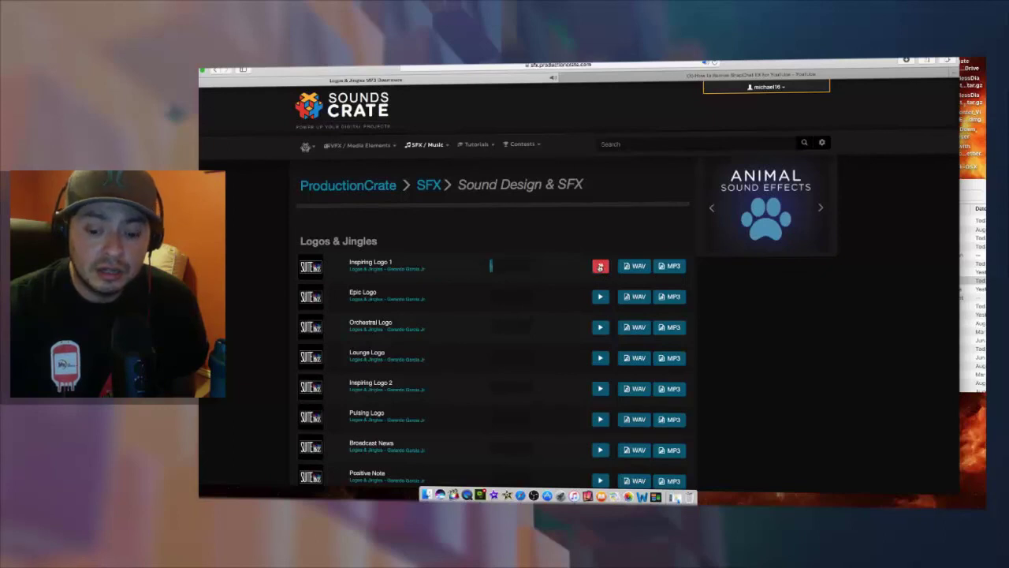
key("XF86AudioLowerVolume")
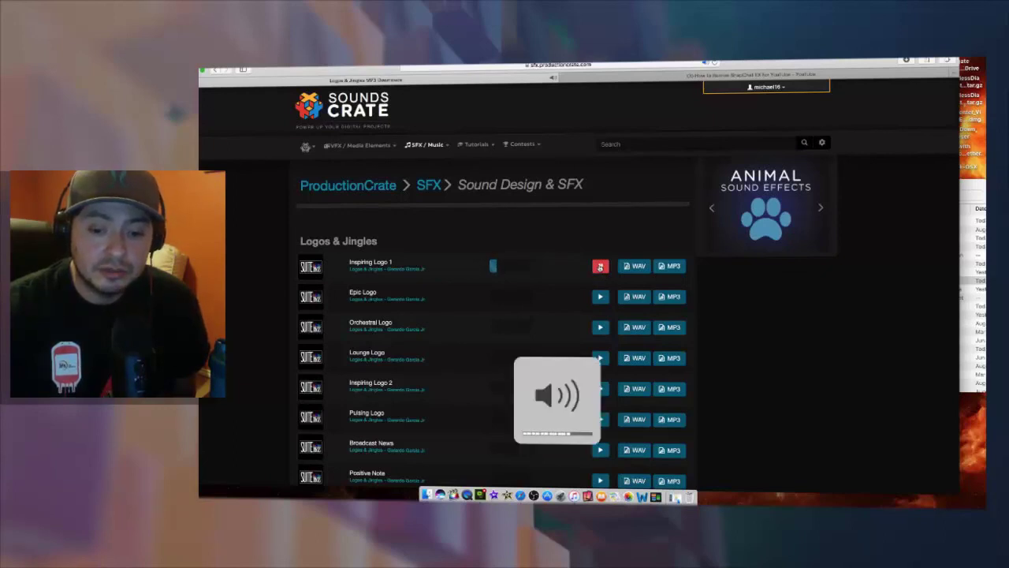
key("XF86AudioLowerVolume")
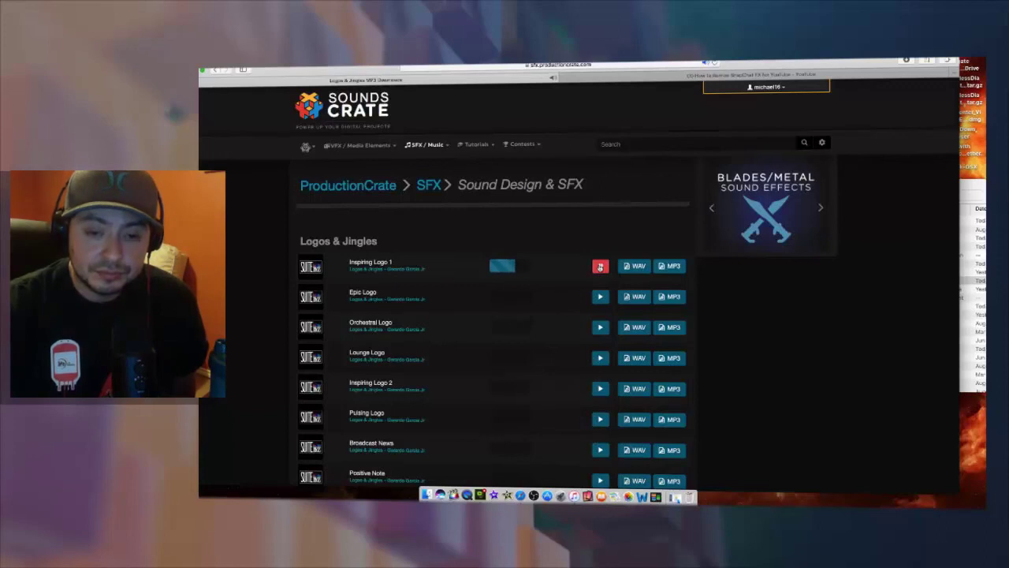
key("XF86AudioLowerVolume")
left_click(638, 266)
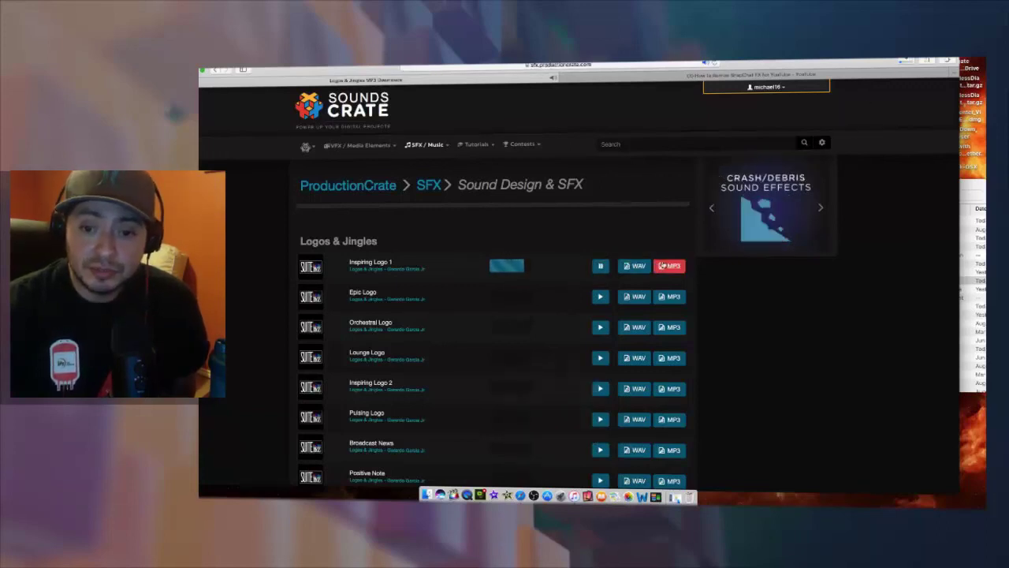
left_click(663, 266)
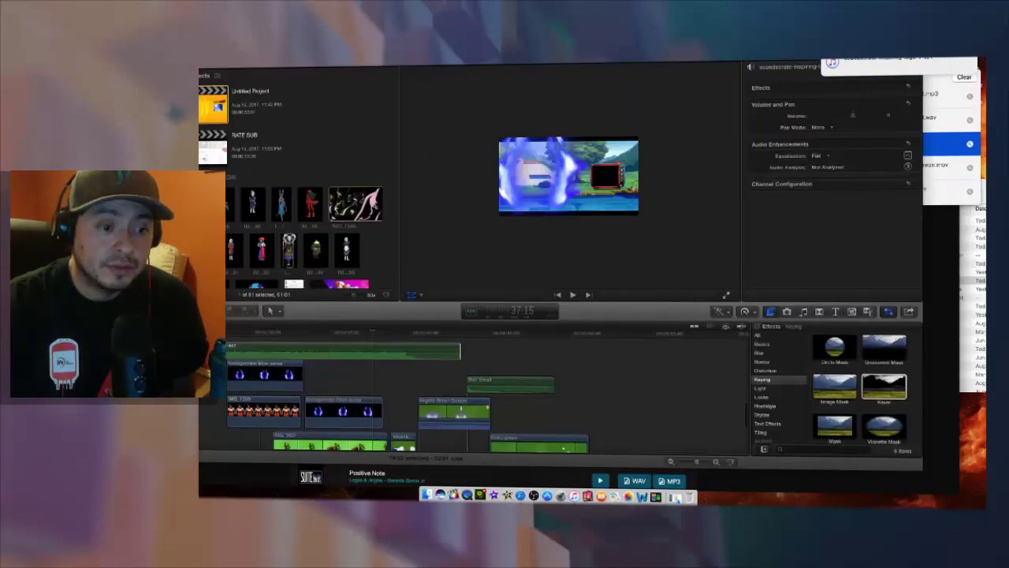
- Play back the blue aura scene in the Final Cut Pro timeline, mute the system sound and switch back to Safari
left_click(372, 349)
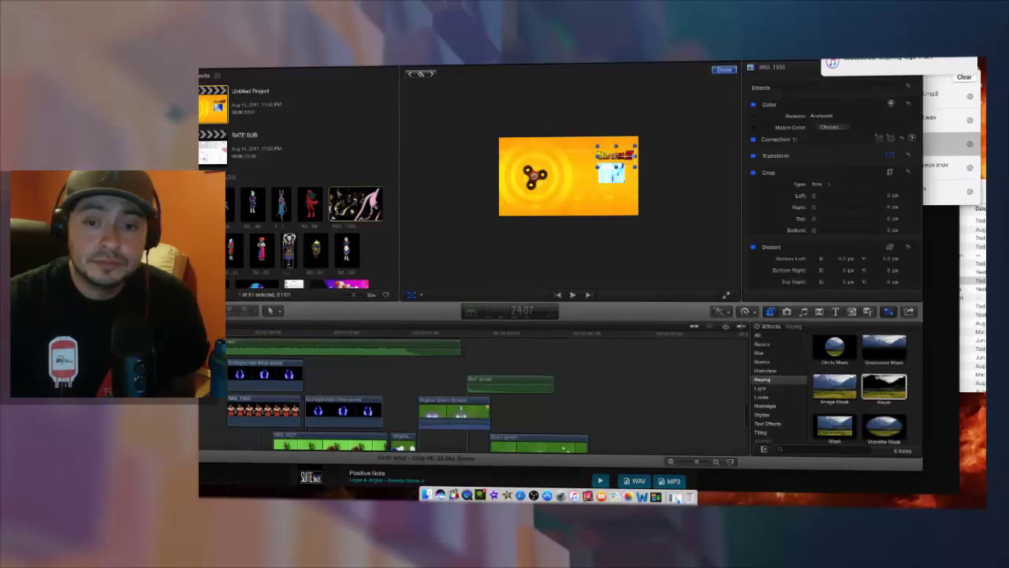
key("space")
key("XF86AudioRaiseVolume")
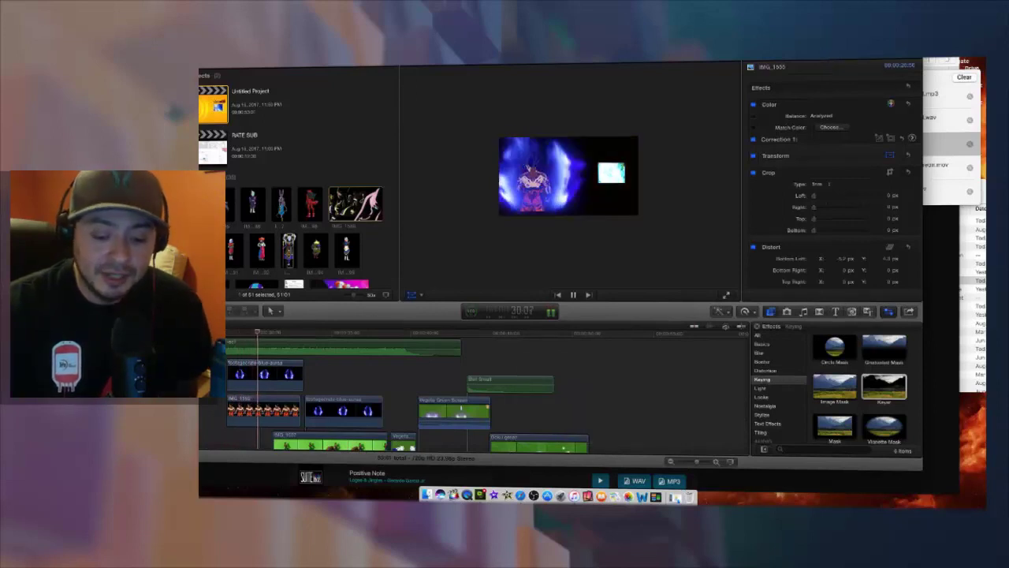
key("XF86AudioMute")
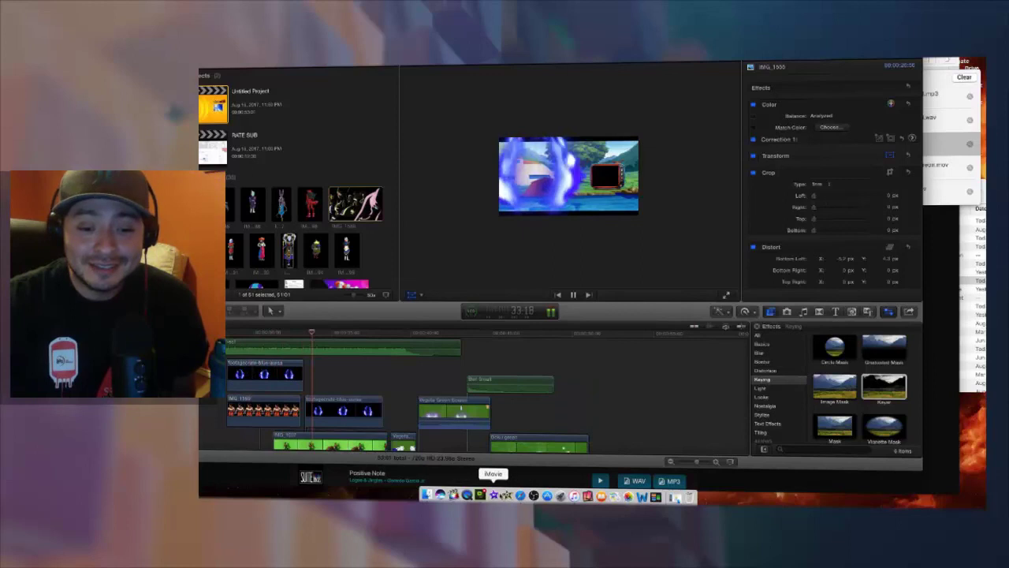
left_click(521, 496)
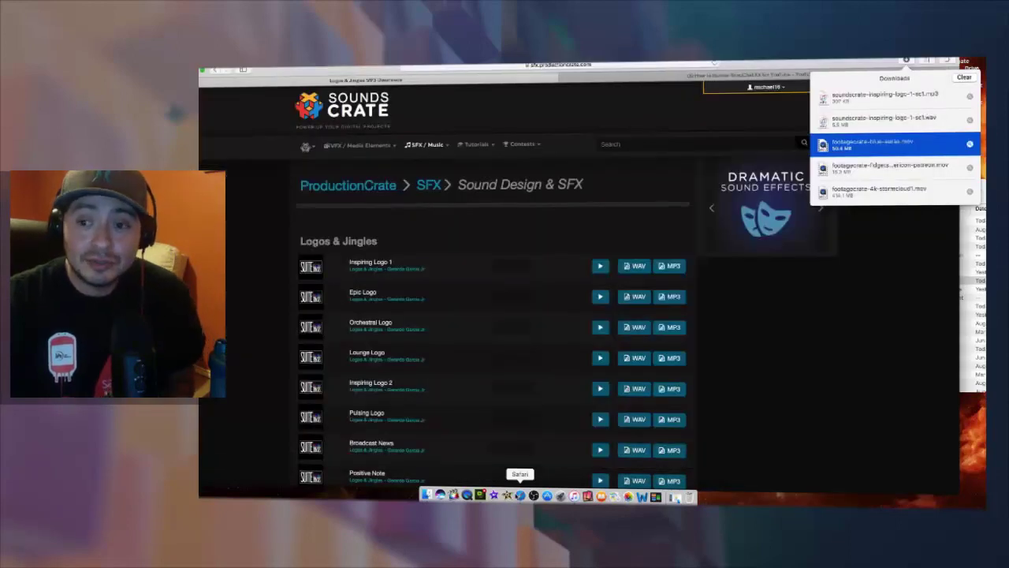